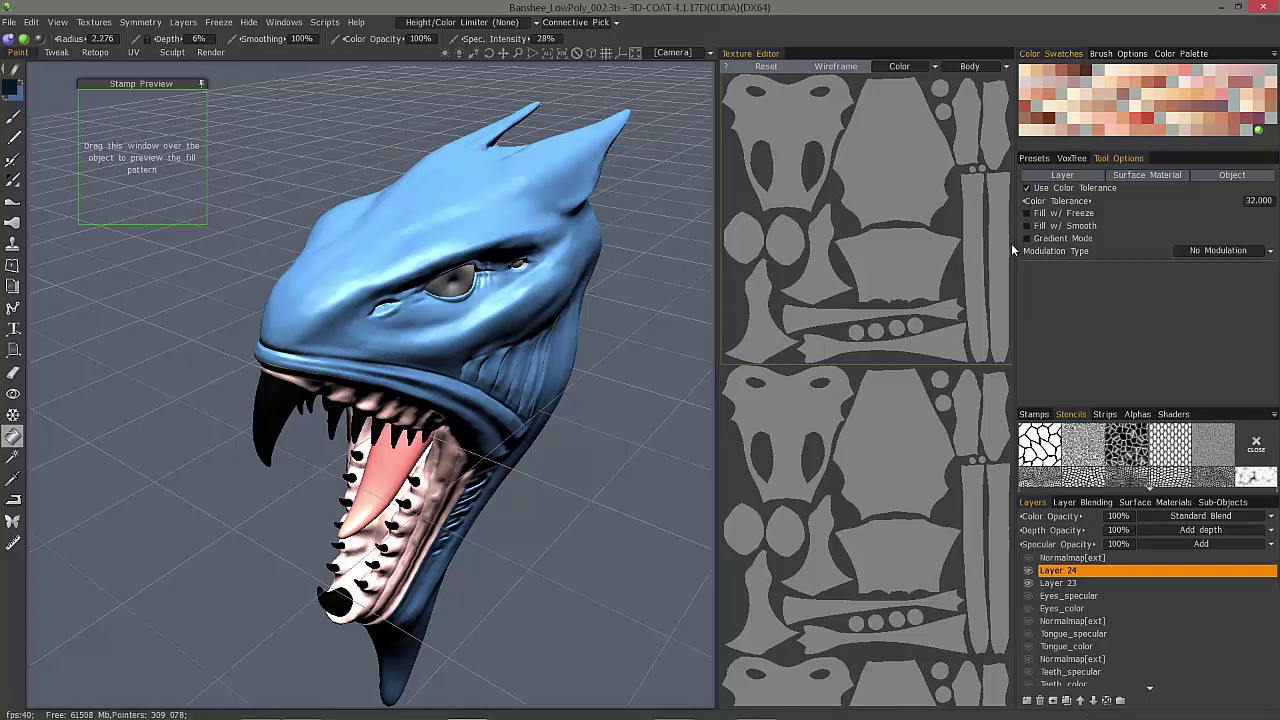
- Enable Gradient Mode for the fill using Fade Opacity, and show the Head texture set in the Texture Editor
click(1043, 239)
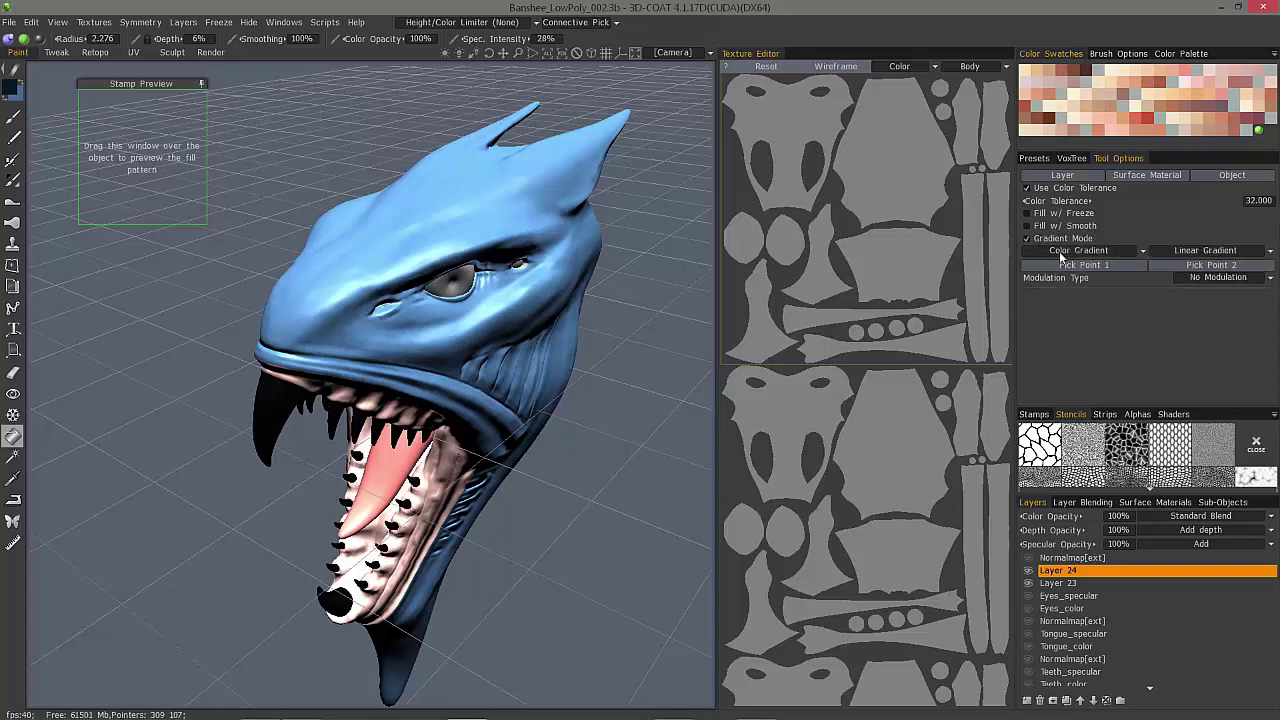
click(1071, 249)
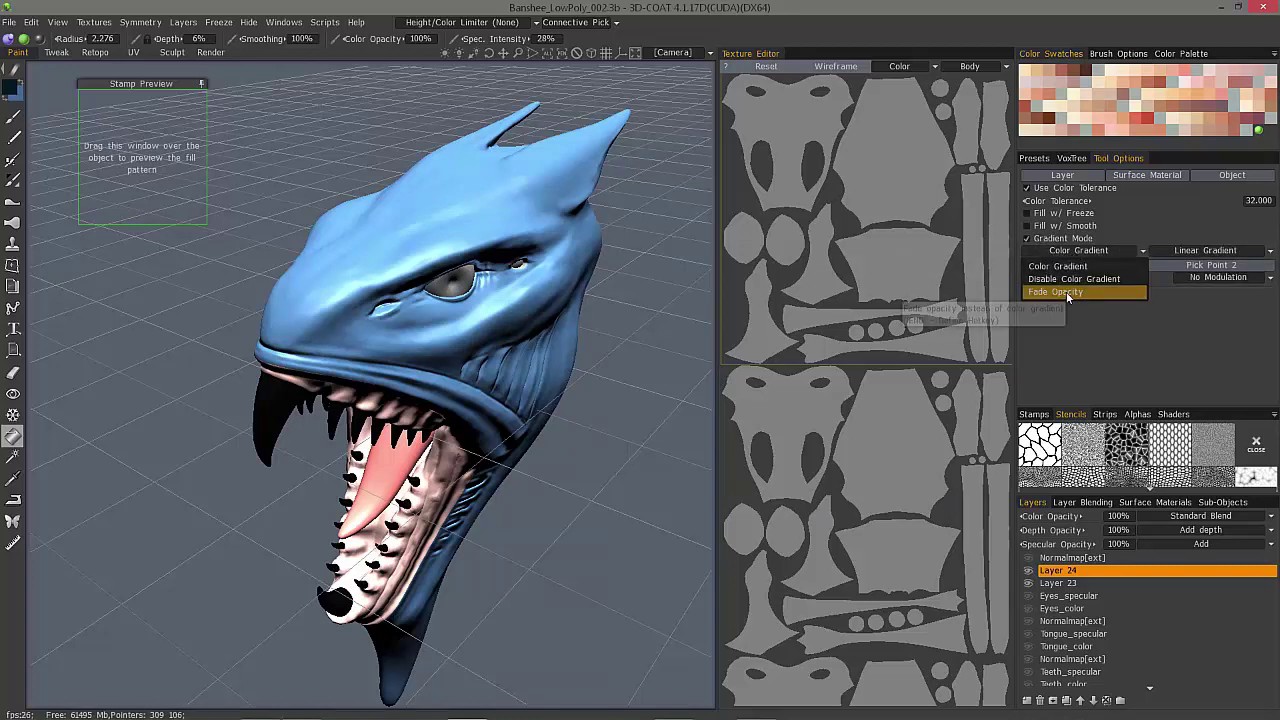
click(1065, 292)
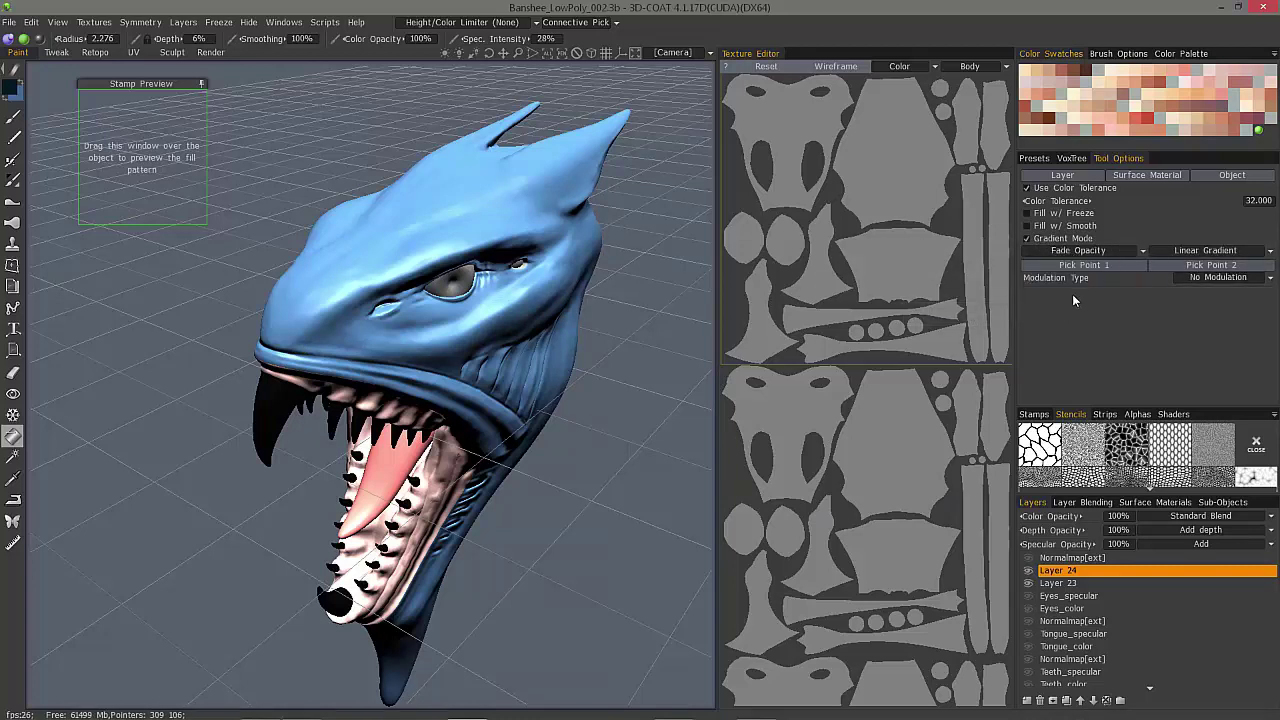
click(966, 64)
click(968, 100)
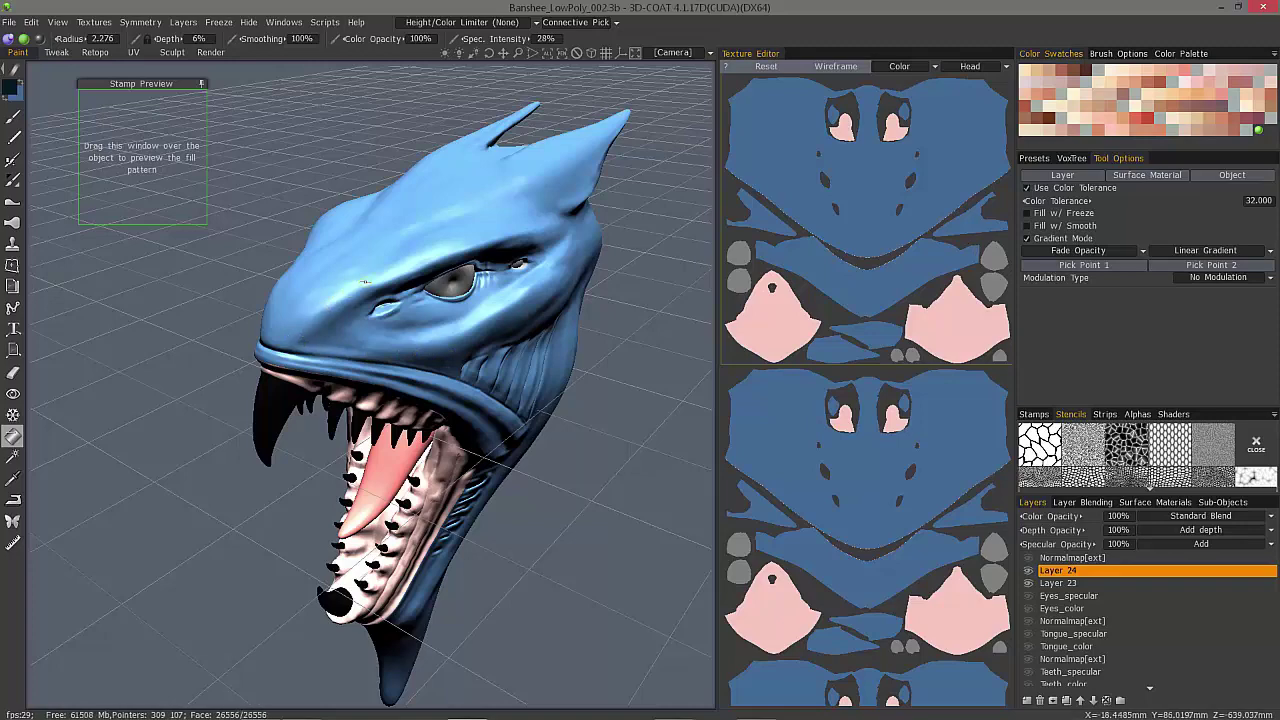
alt+drag(320, 336, 313, 347)
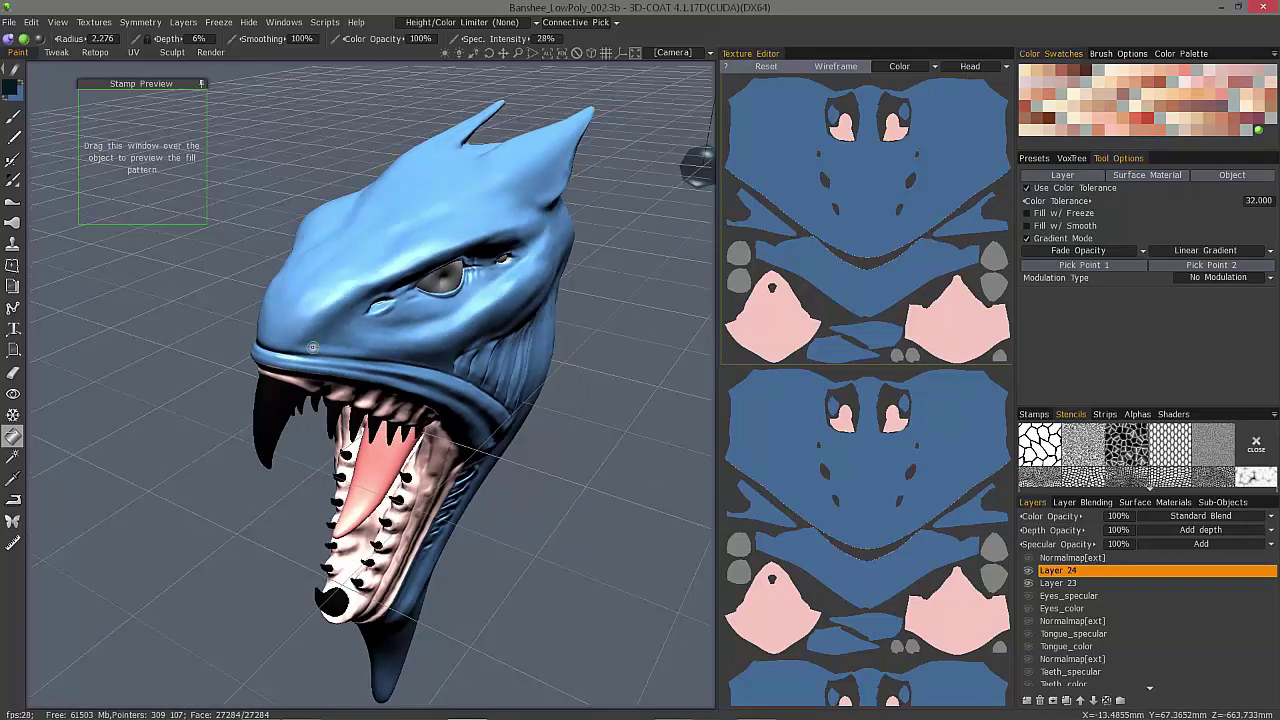
right_drag(313, 347, 442, 384)
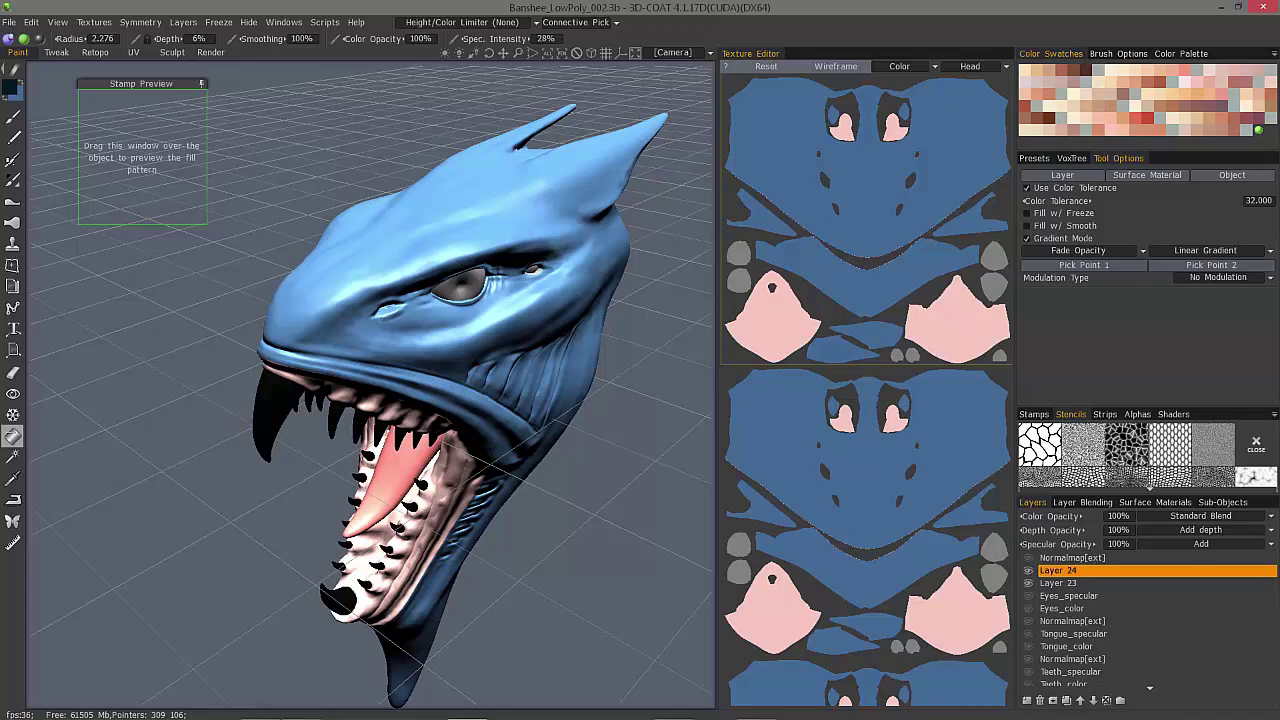
- Load the hexagonal scale stencil and set its projection to Cube Mapping
click(1170, 452)
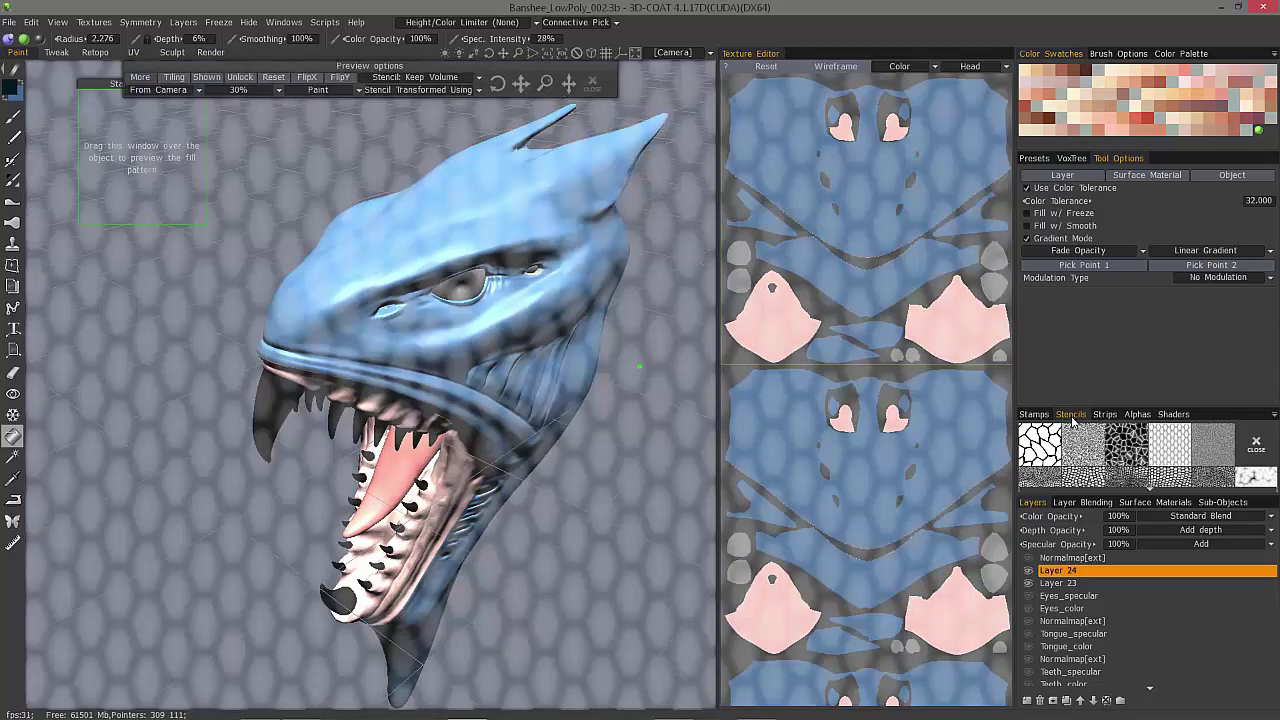
click(286, 78)
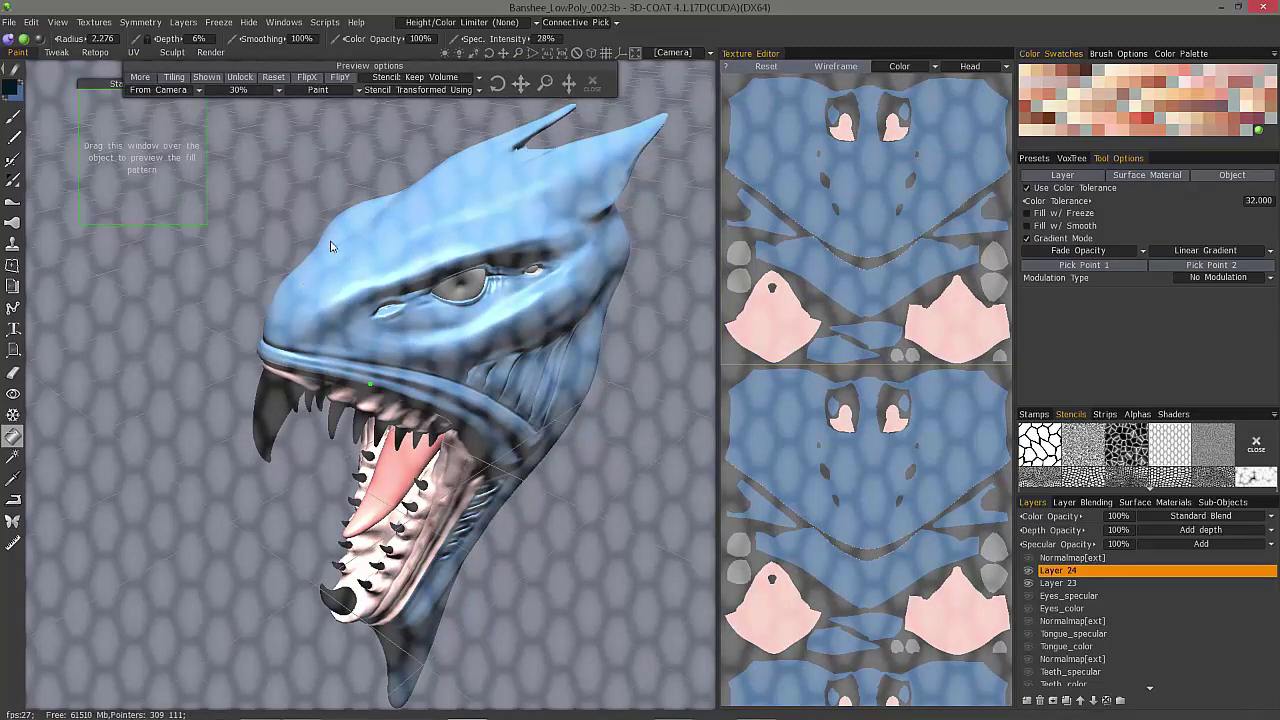
click(165, 91)
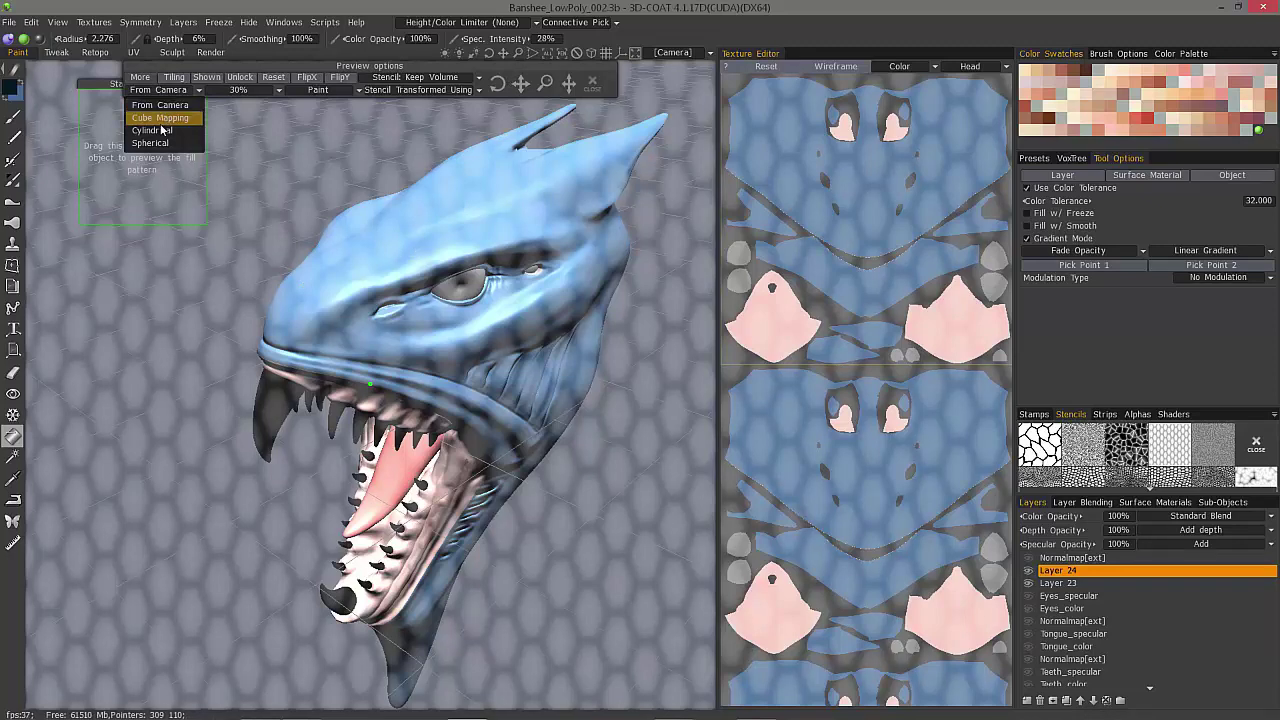
click(158, 118)
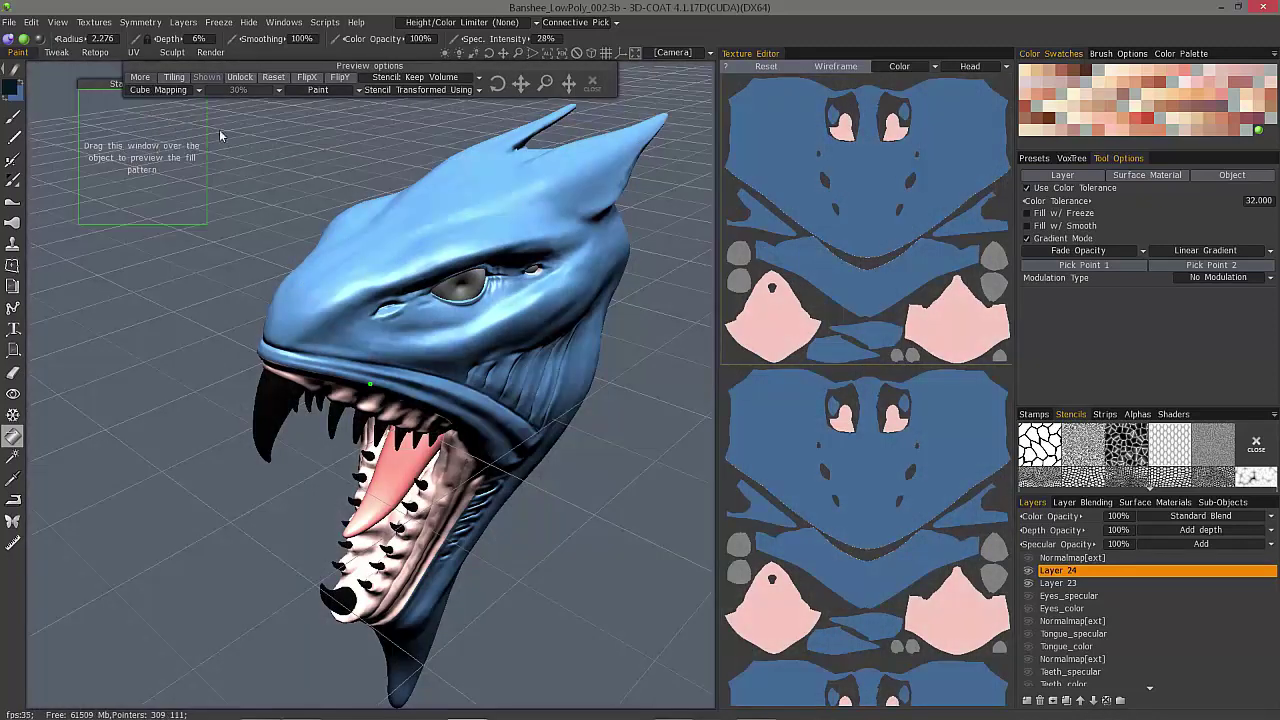
- Try the Cylindrical and Spherical projections for the stencil, and return it to Cube Mapping
click(165, 90)
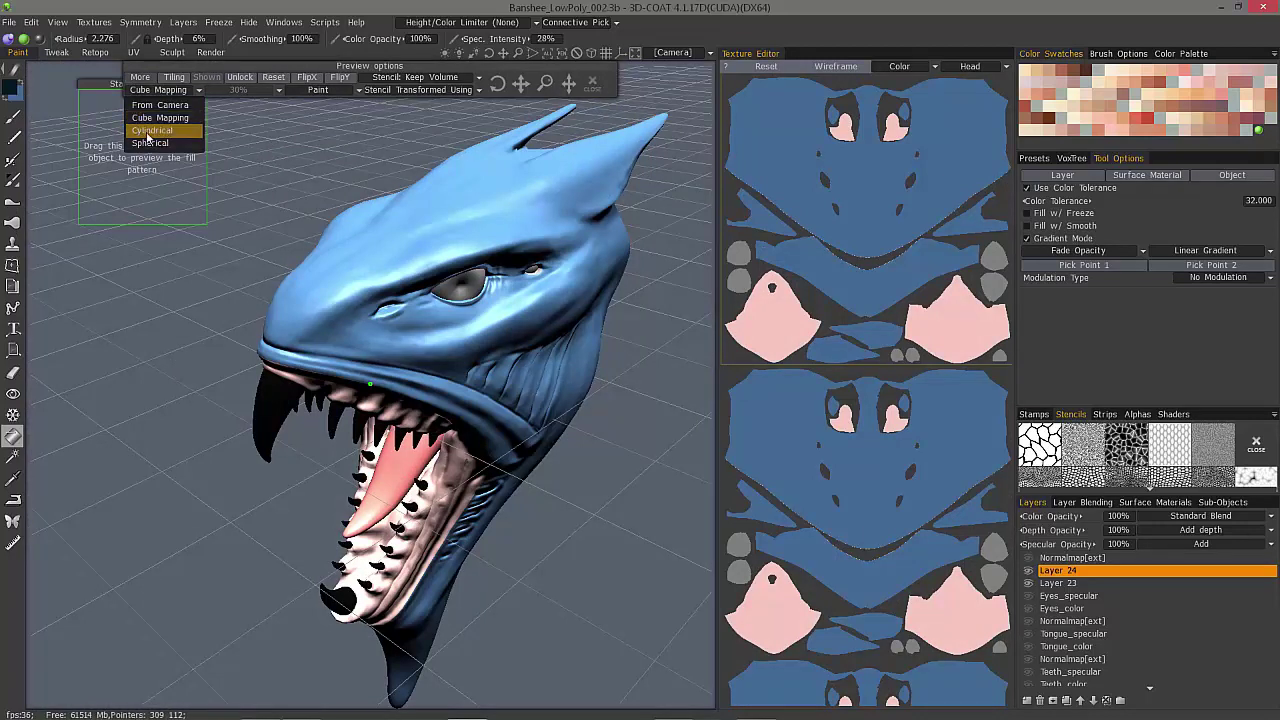
click(143, 131)
click(165, 92)
click(155, 145)
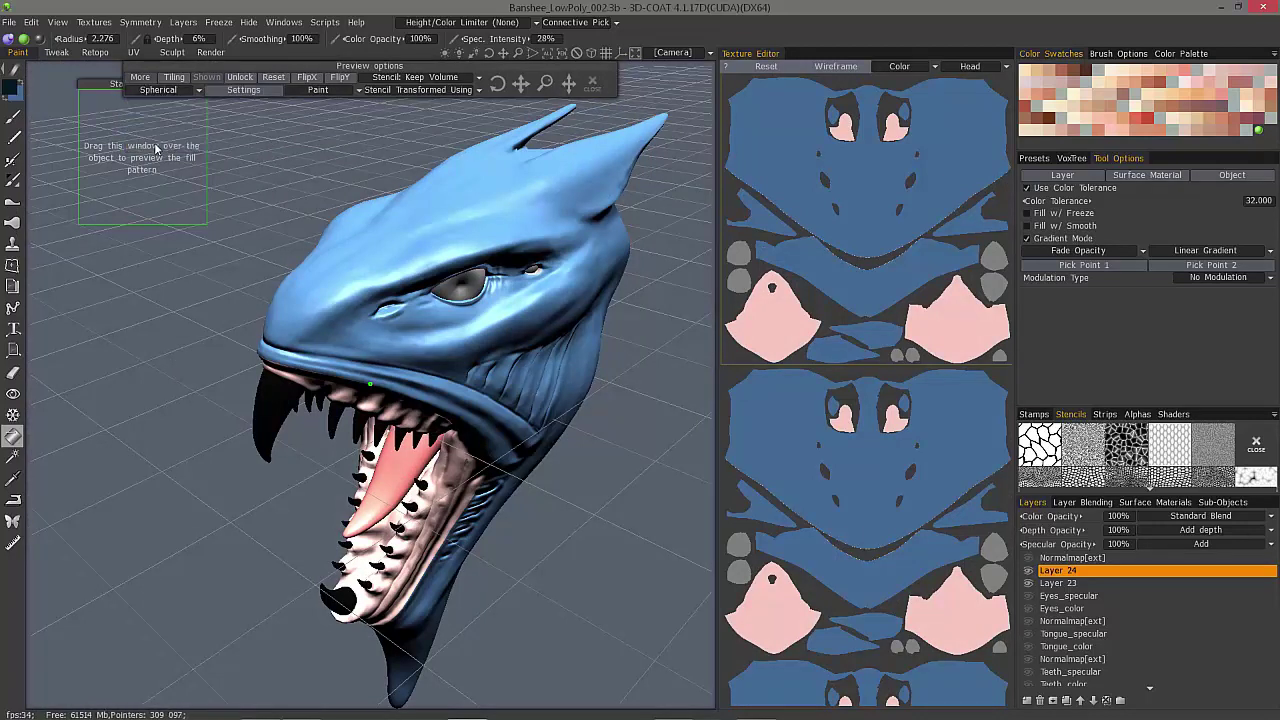
click(160, 92)
click(165, 118)
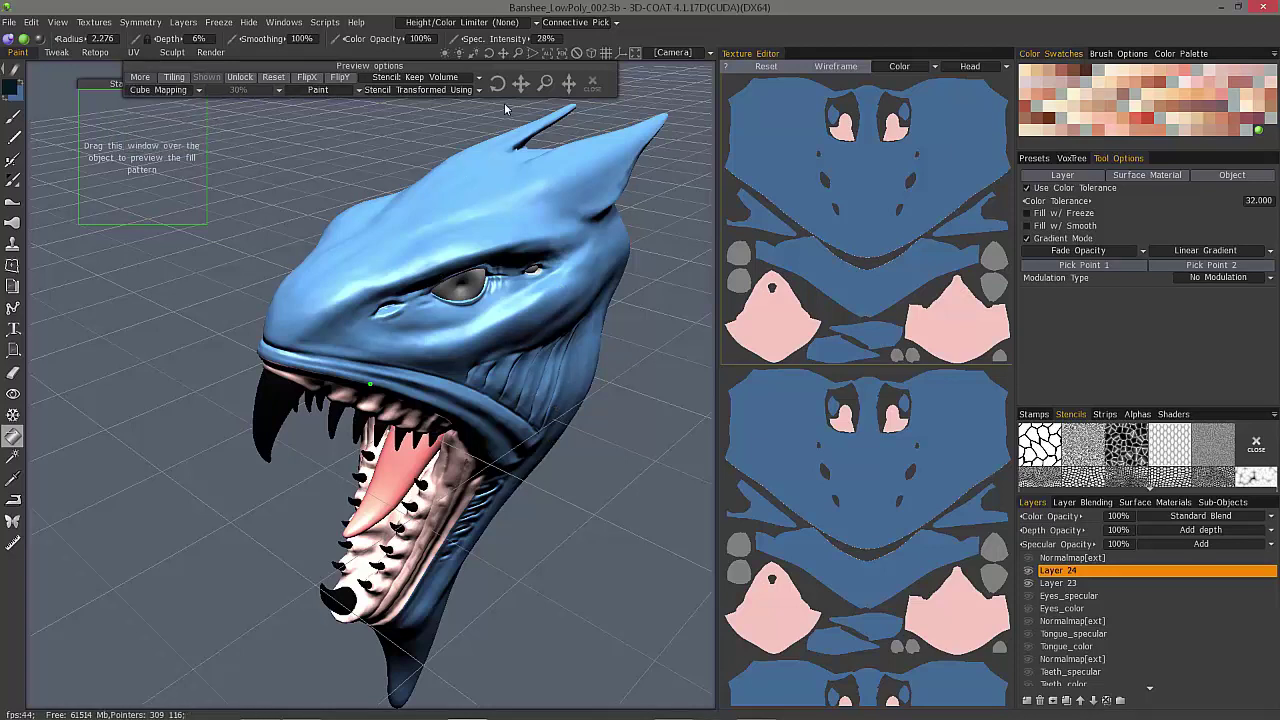
- Adjust the placement and scale of the fine-grained stencil while previewing it on the creature's head
mouse_move(501, 86)
mouse_down()
mouse_move(750, 95)
mouse_move(540, 82)
mouse_up()
drag(545, 82, 520, 82)
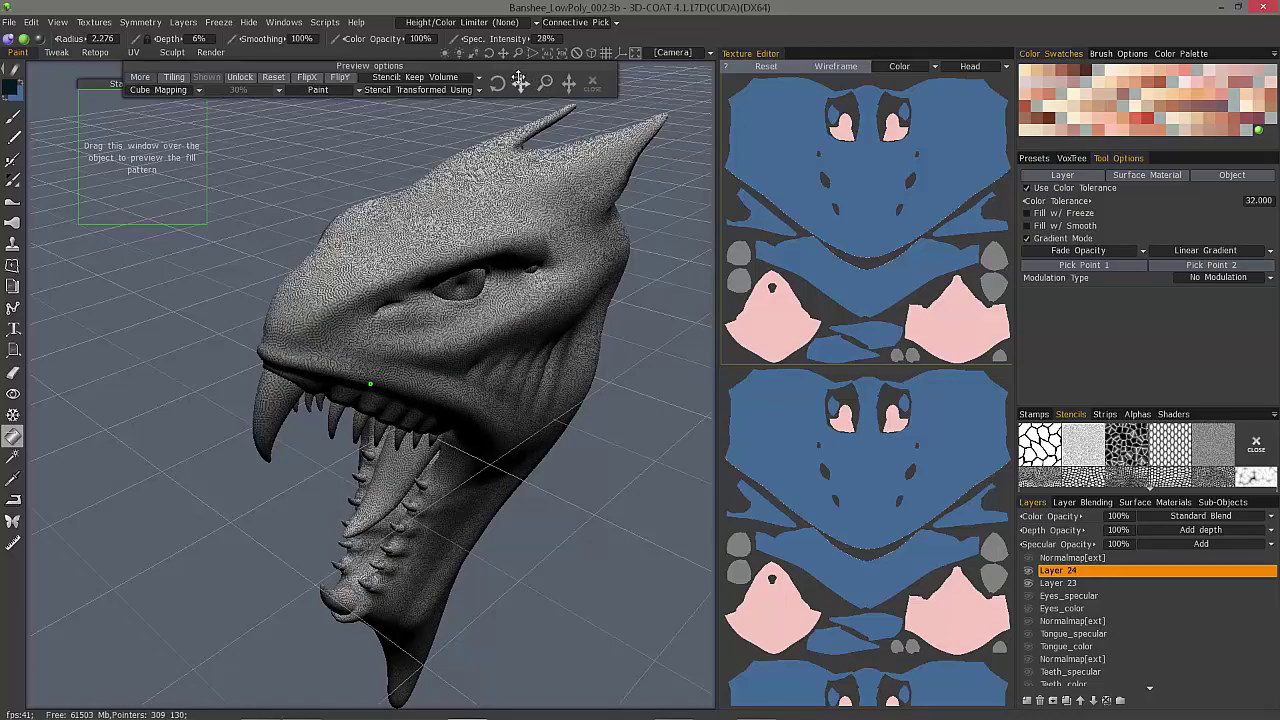
scroll(540, 206, up, 6)
middle_drag(540, 206, 540, 246)
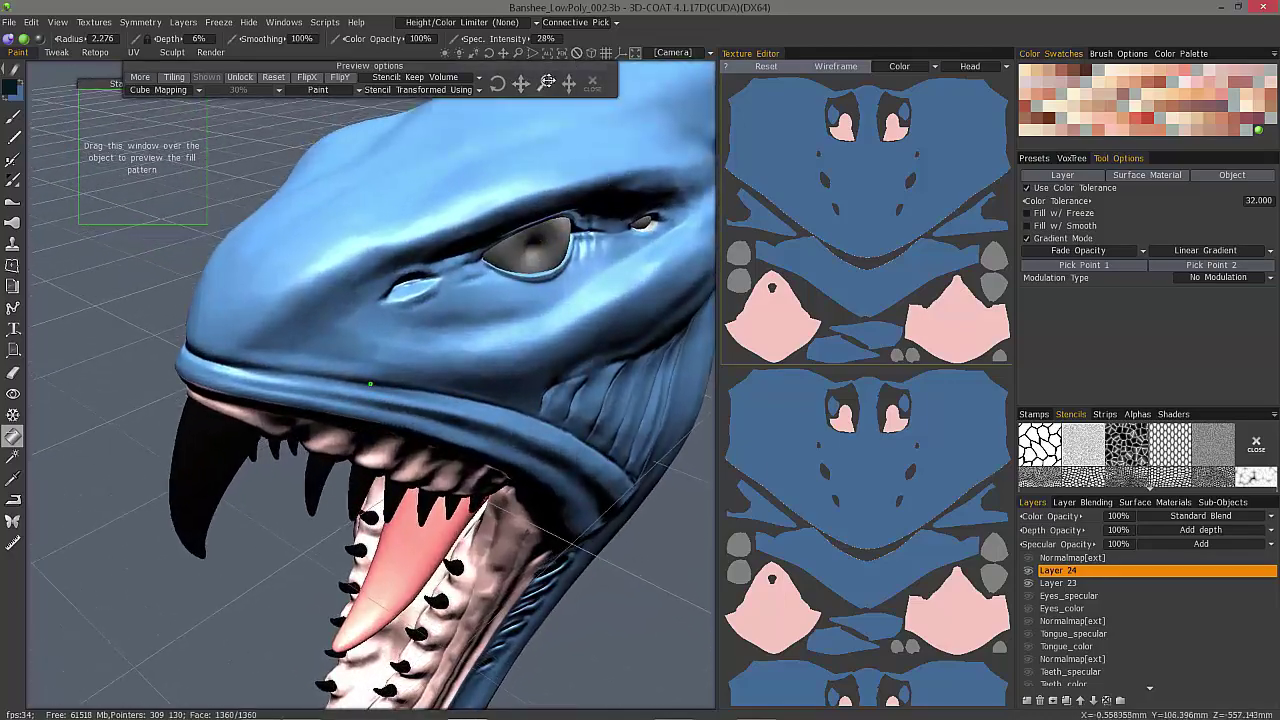
drag(548, 81, 566, 82)
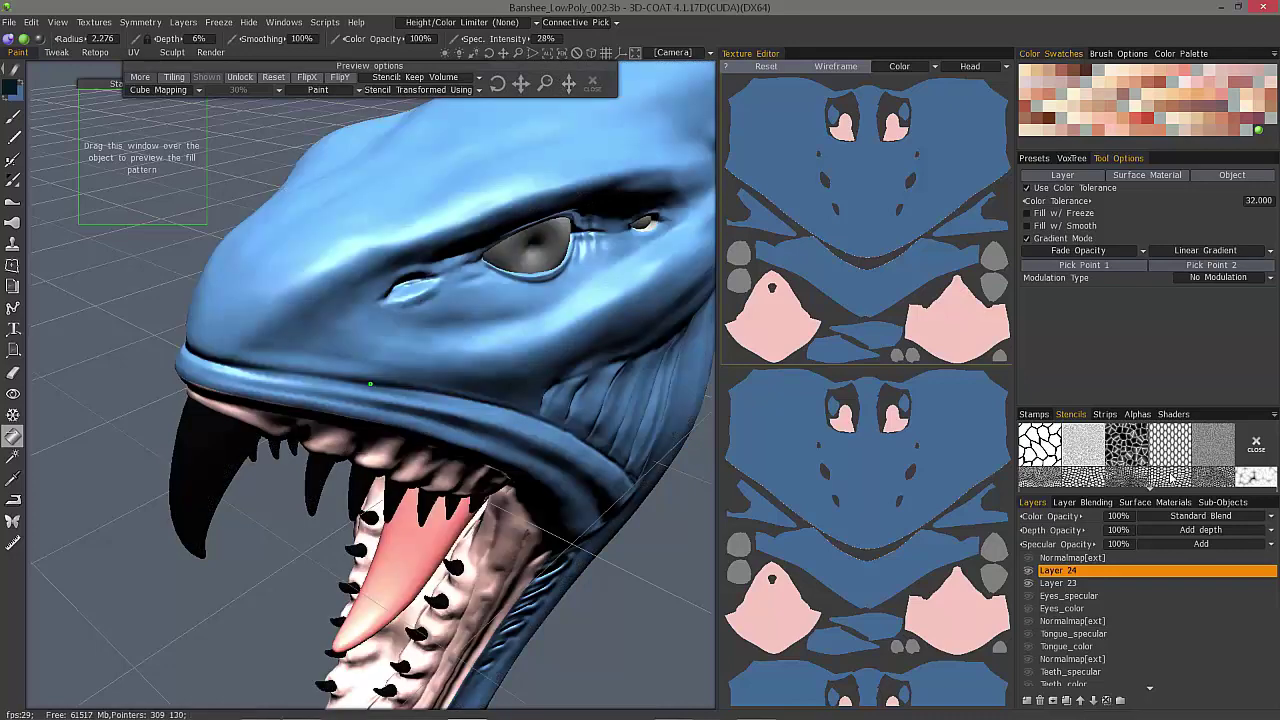
- Switch to the reptile scale stencil and adjust its scale while previewing it on the creature's head
scroll(1172, 477, down, 3)
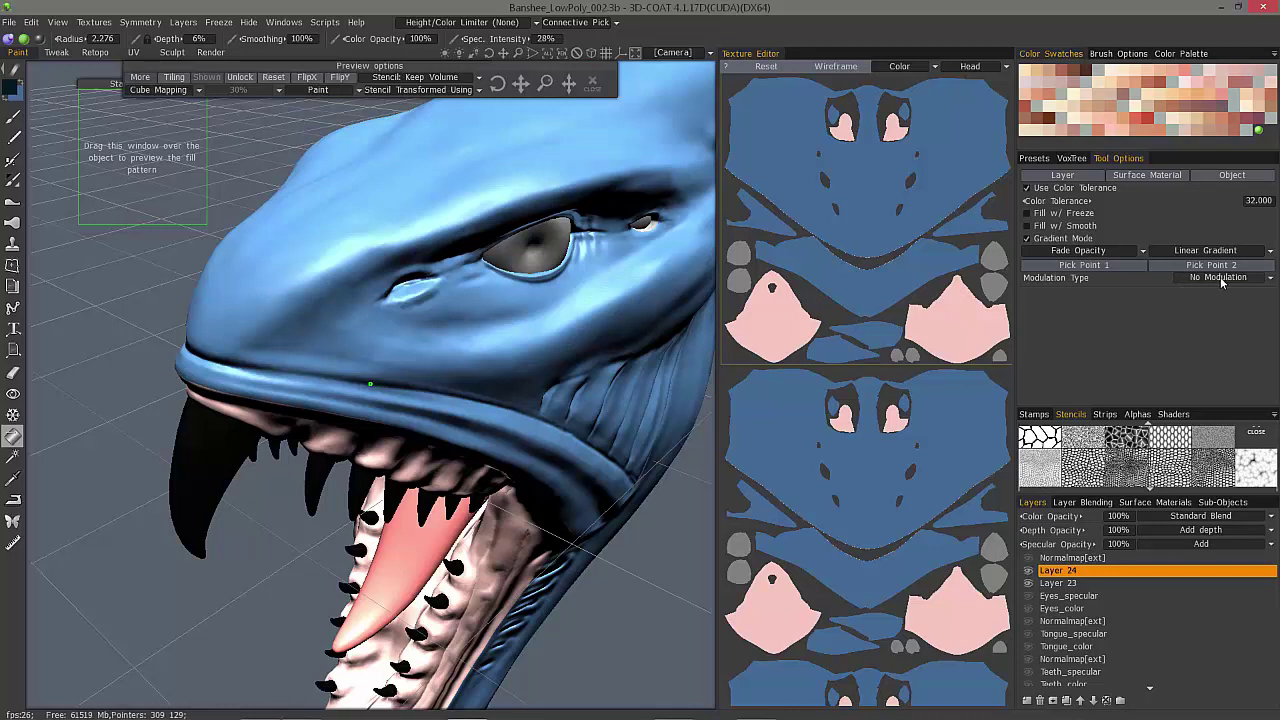
click(1232, 279)
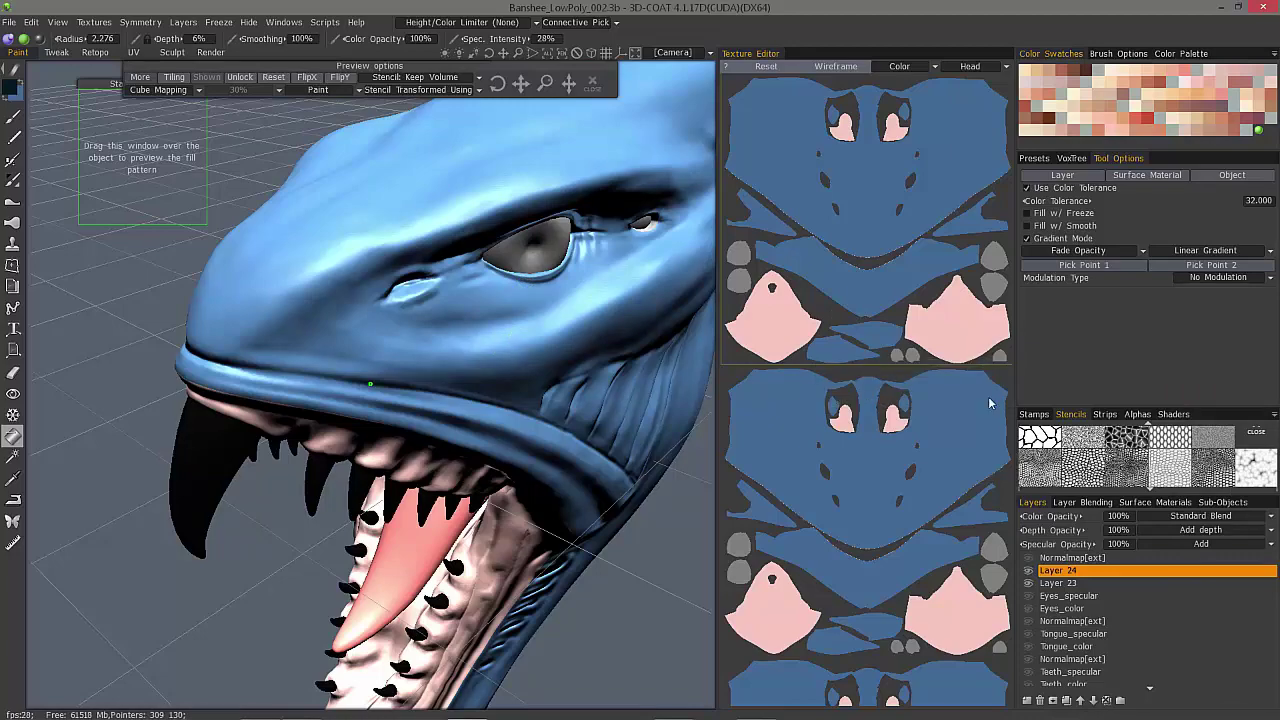
drag(545, 84, 497, 85)
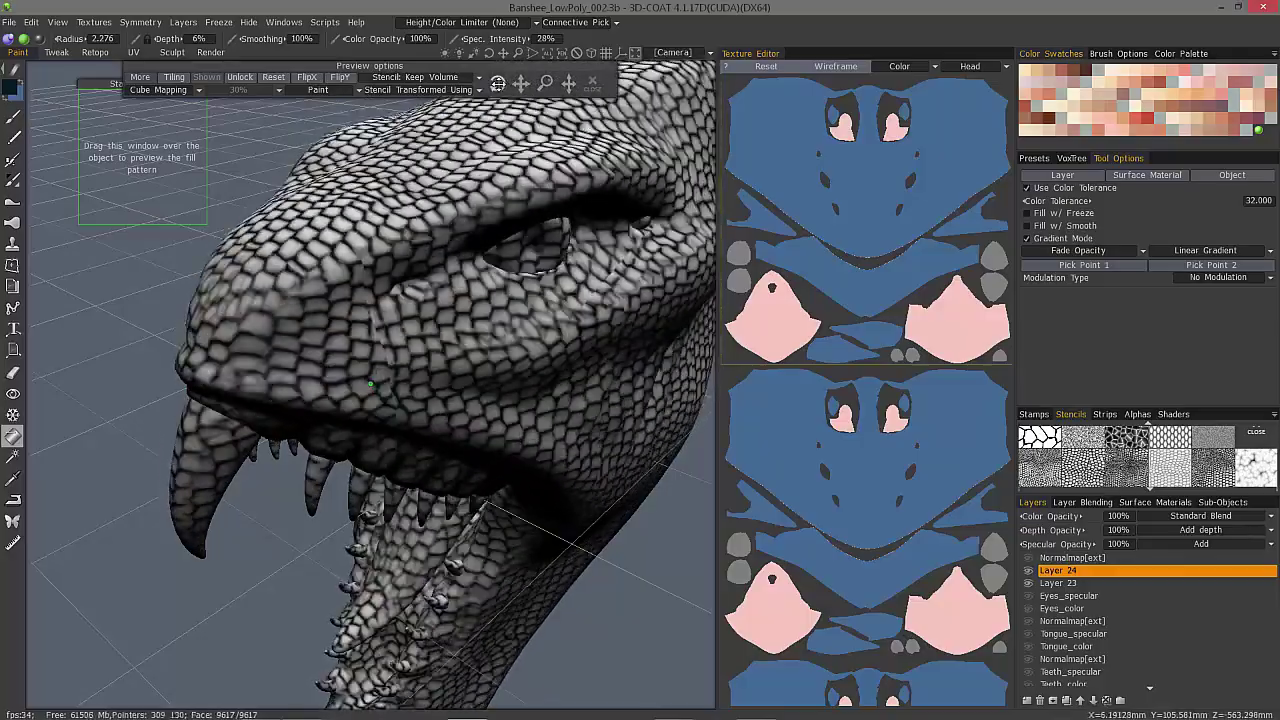
scroll(465, 301, down, 2)
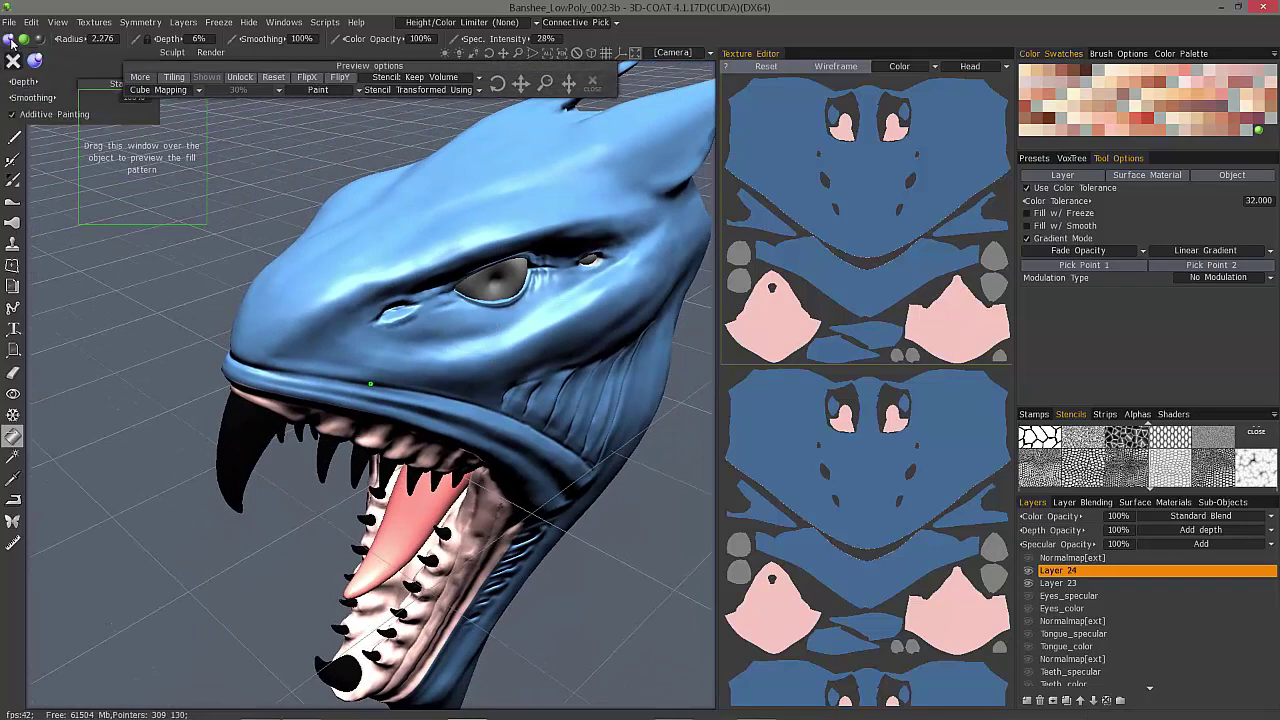
- Turn off specular painting with the depth at 5%, and close the active stencil
mouse_move(43, 45)
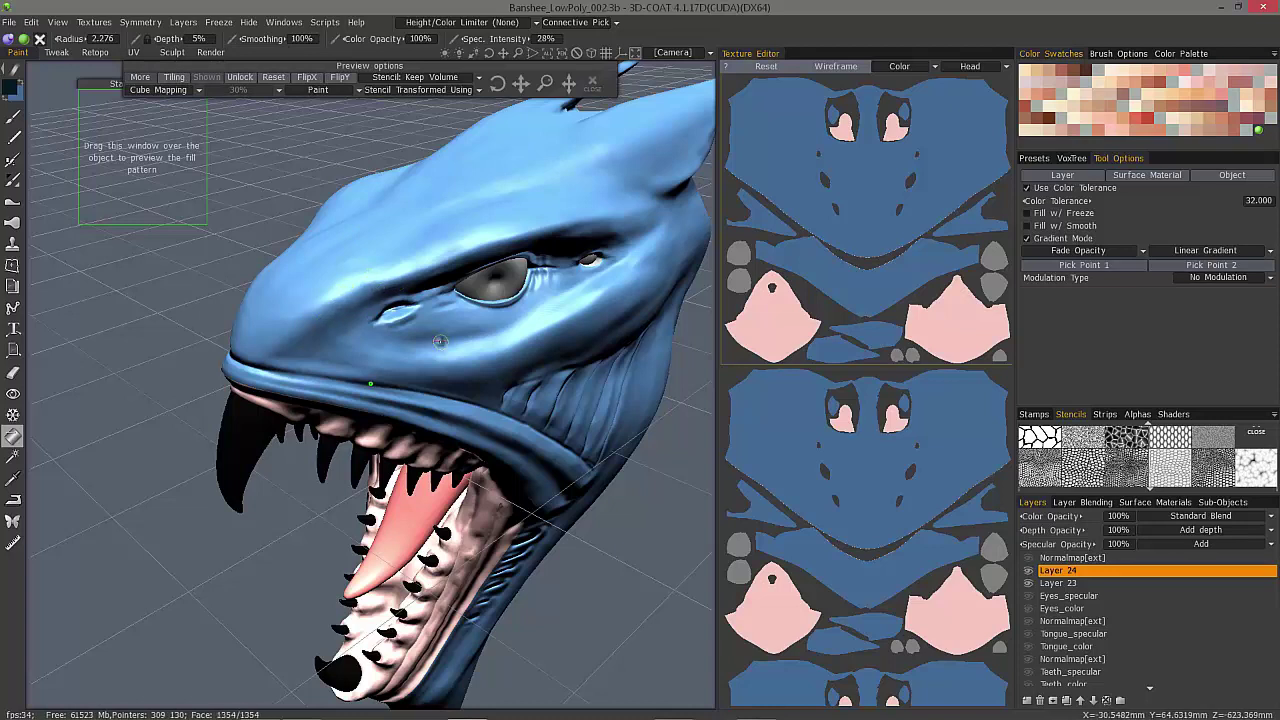
click(611, 126)
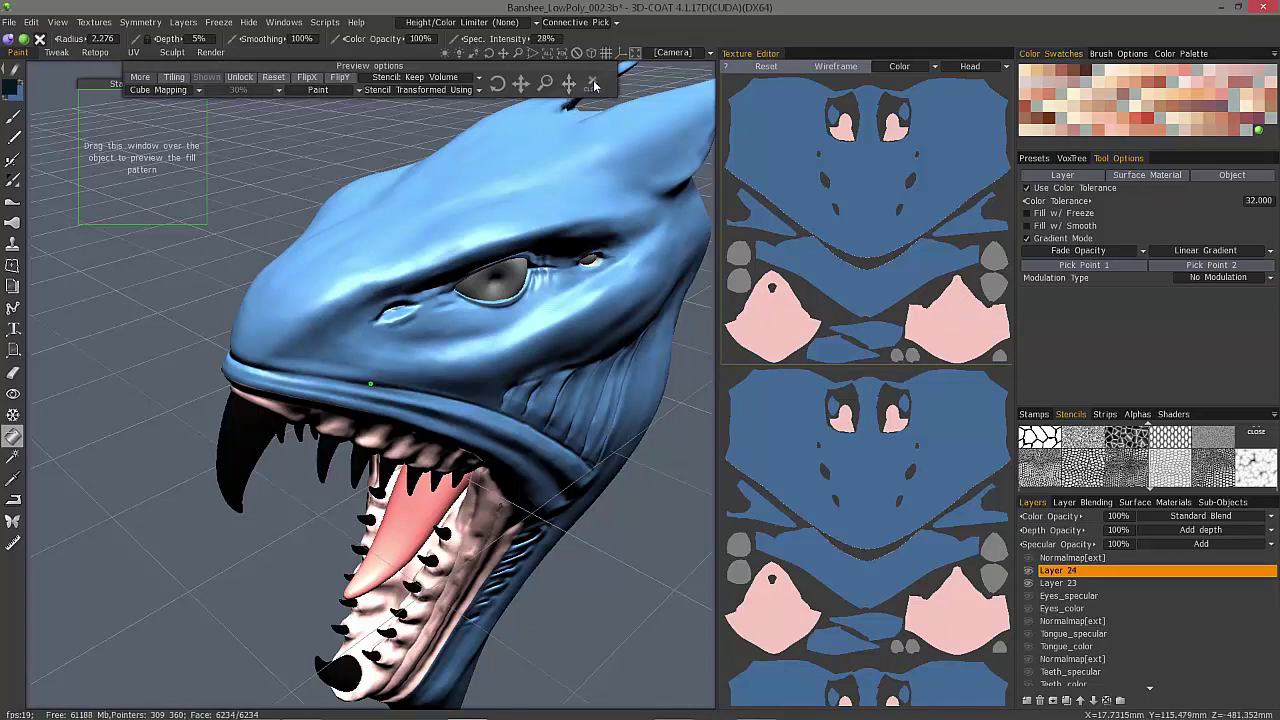
click(593, 84)
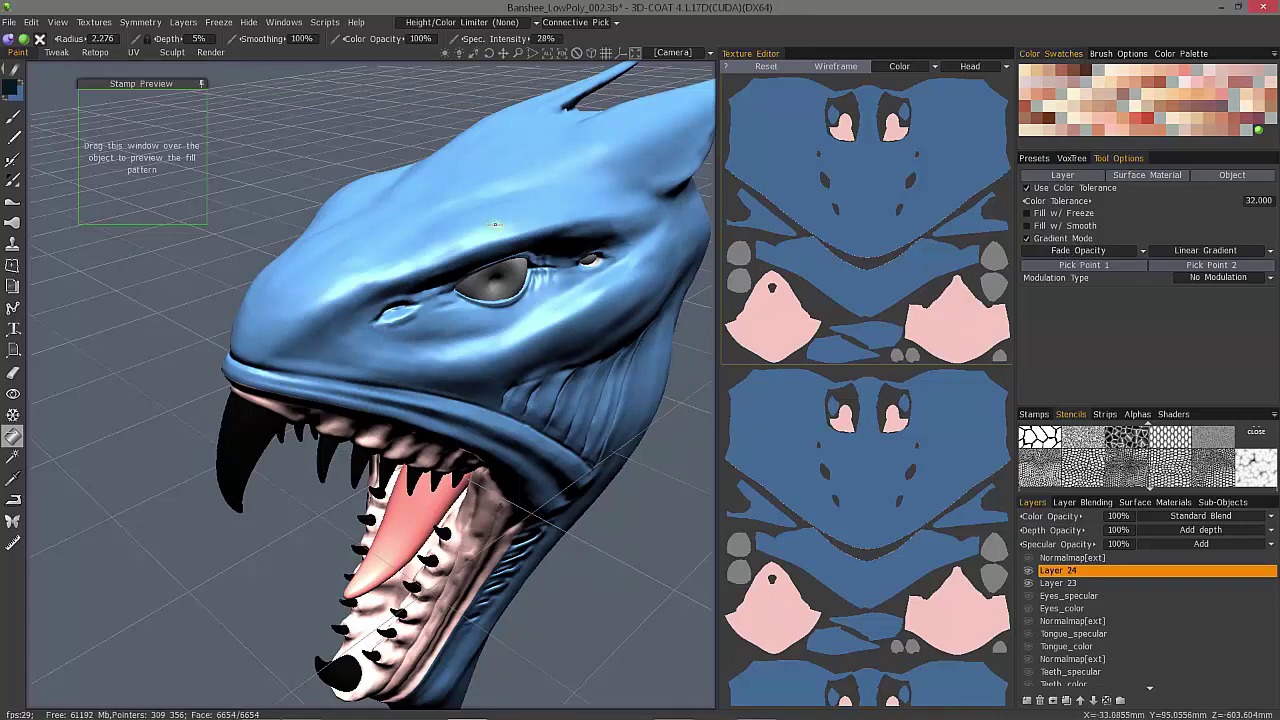
- Place the gradient's Point 1 near the tip of the snout and Point 2 on top of the head
scroll(495, 225, down, 5)
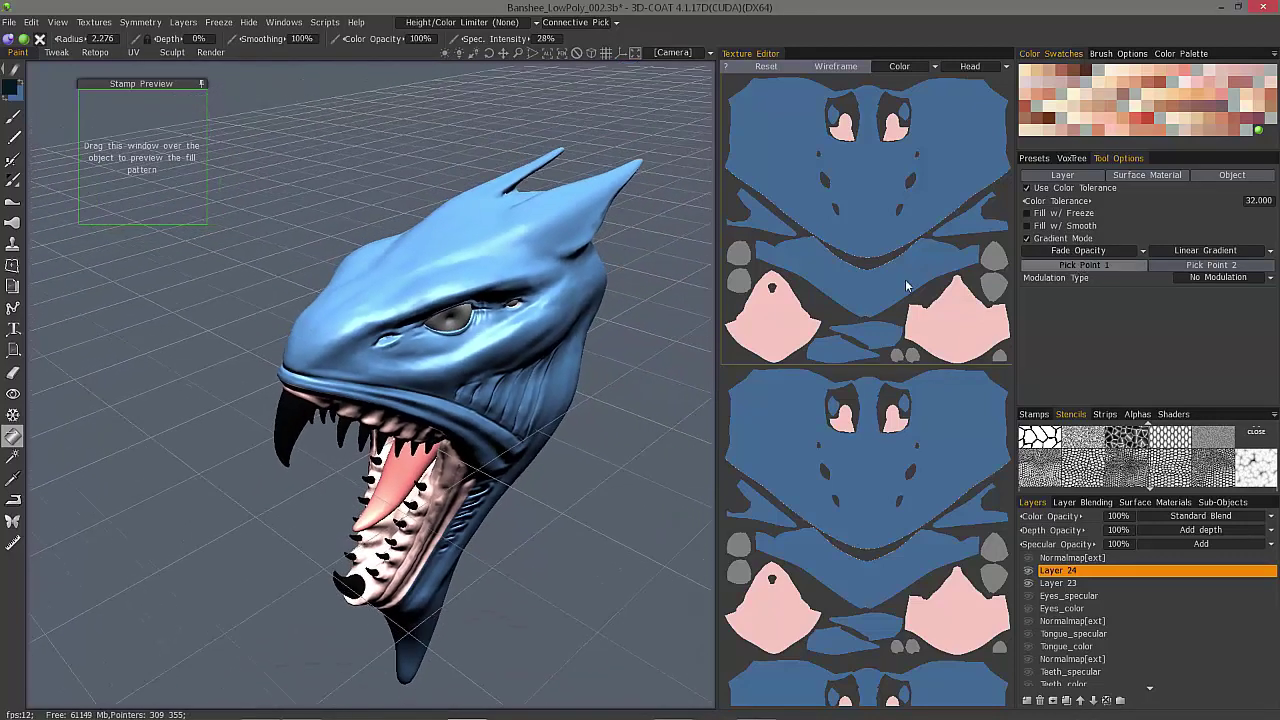
click(375, 322)
click(306, 335)
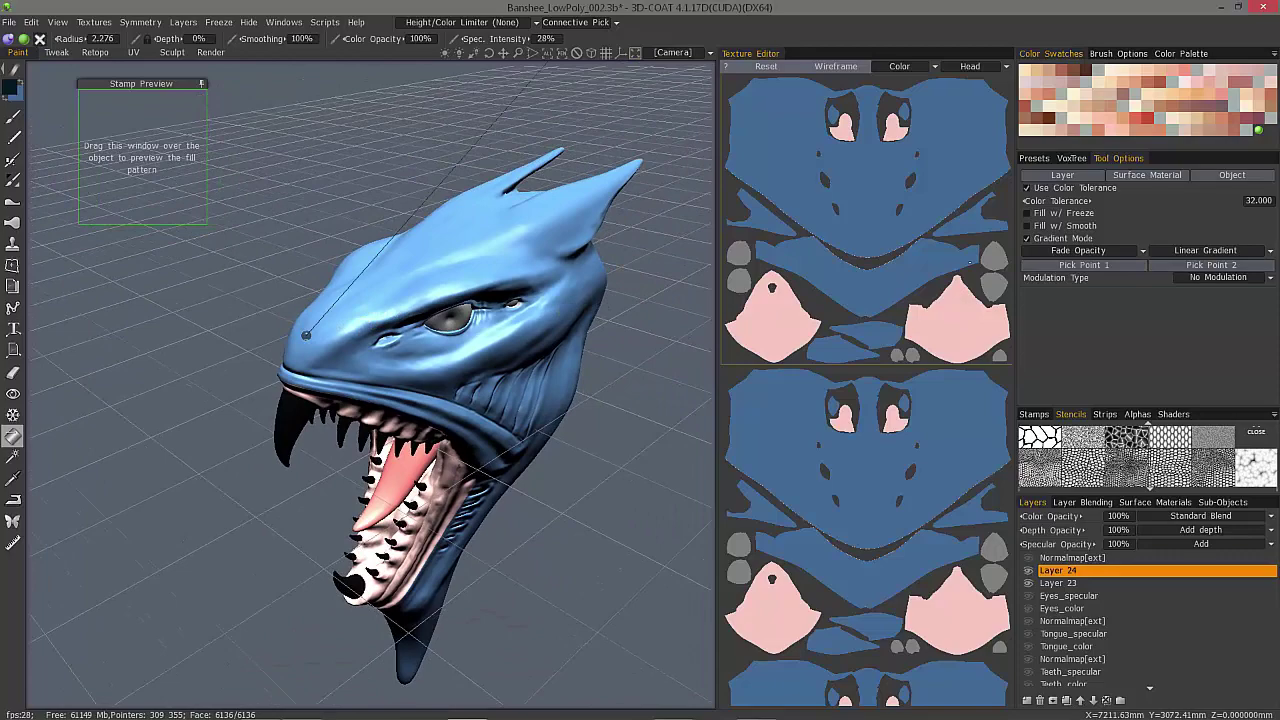
click(1211, 265)
click(514, 259)
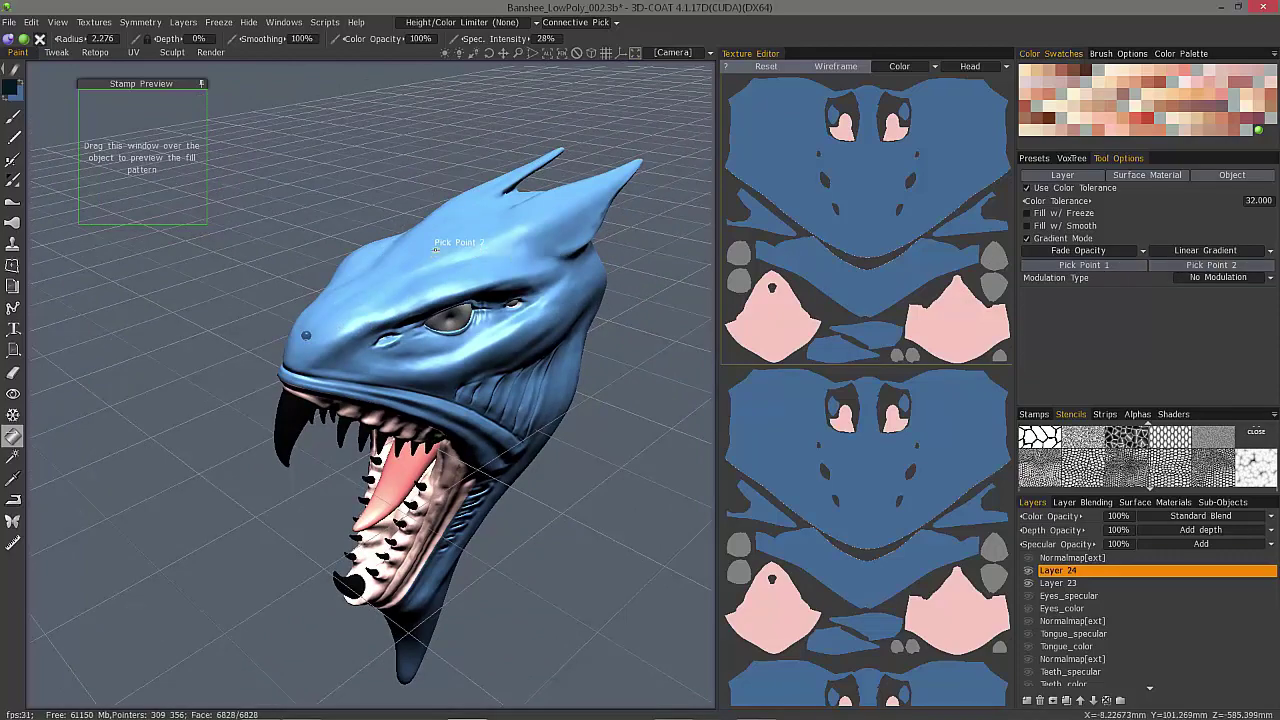
click(465, 230)
drag(205, 460, 345, 458)
drag(317, 216, 310, 215)
mouse_move(505, 288)
mouse_down()
mouse_move(362, 298)
mouse_move(403, 330)
mouse_up()
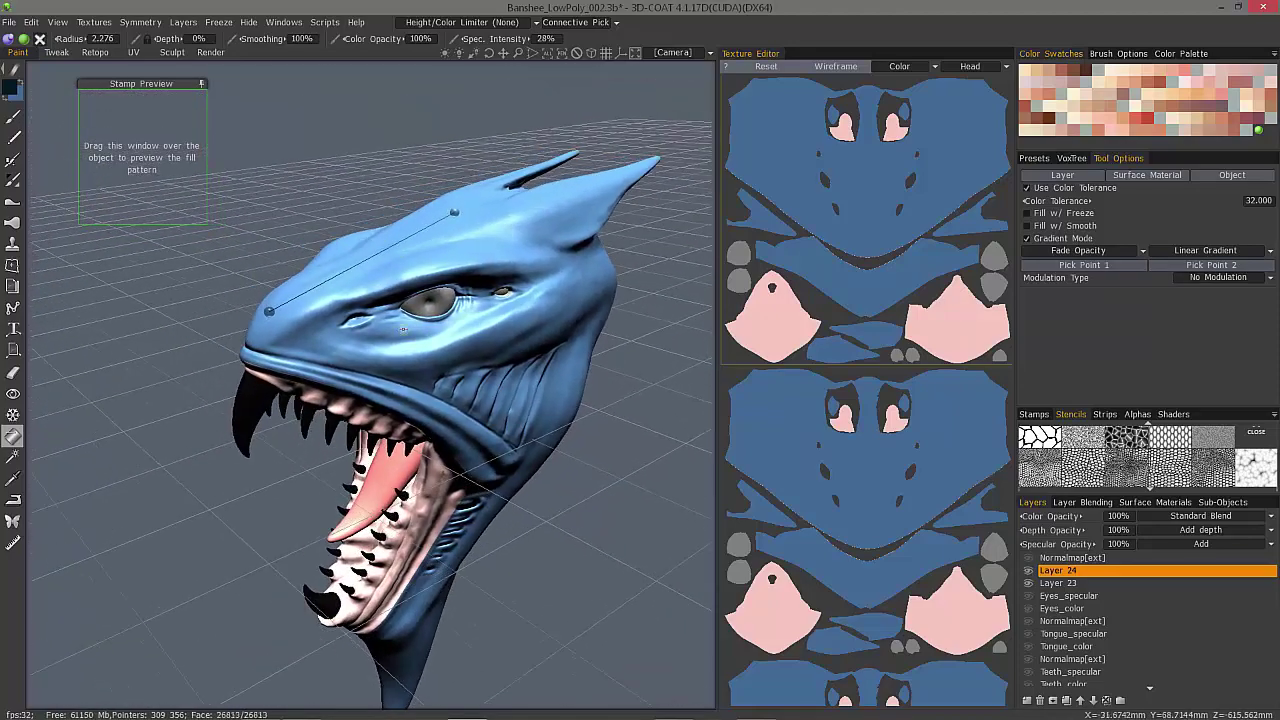
- Load the reptile scale stencil again and fill the head's skin with the dark colour through it
click(1170, 470)
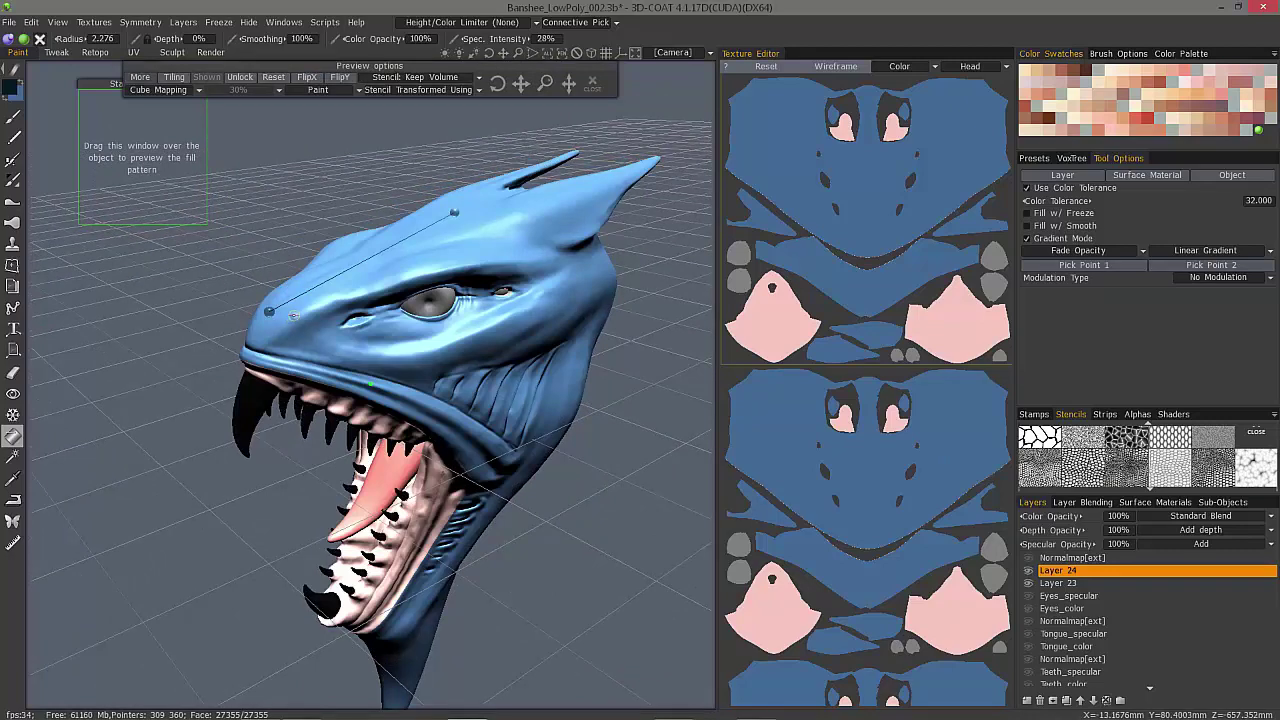
click(293, 315)
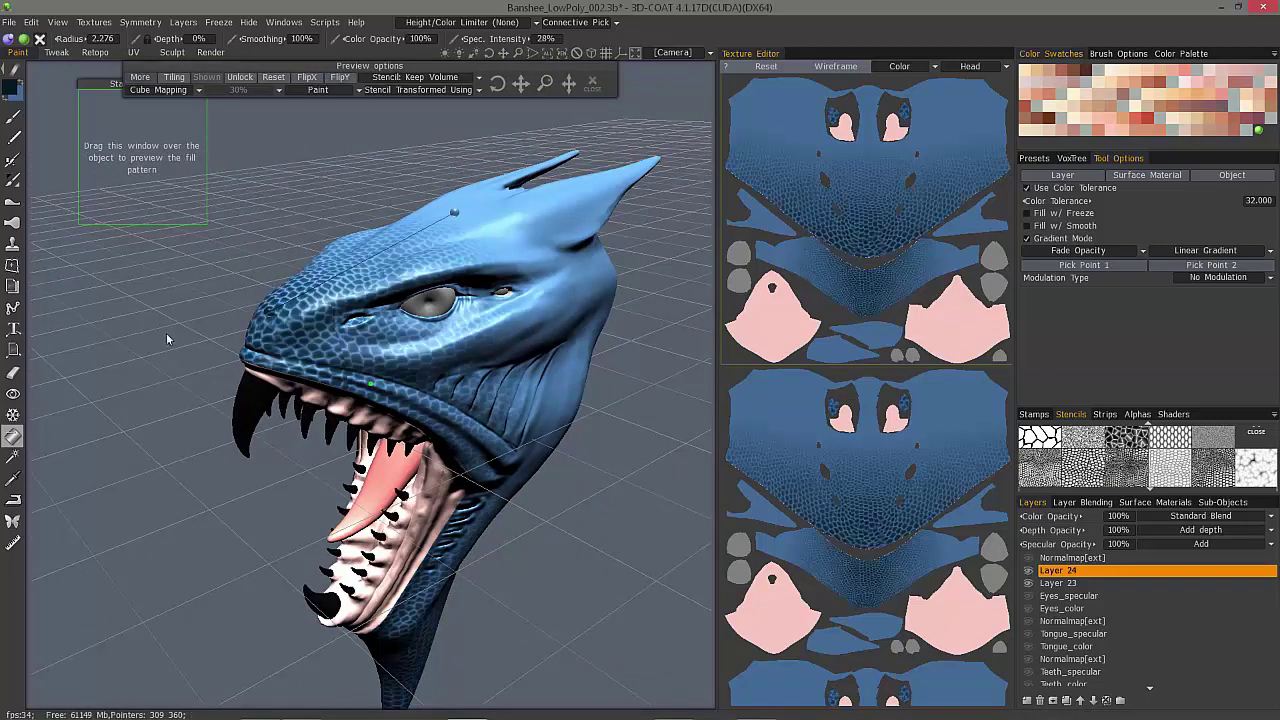
drag(125, 320, 186, 338)
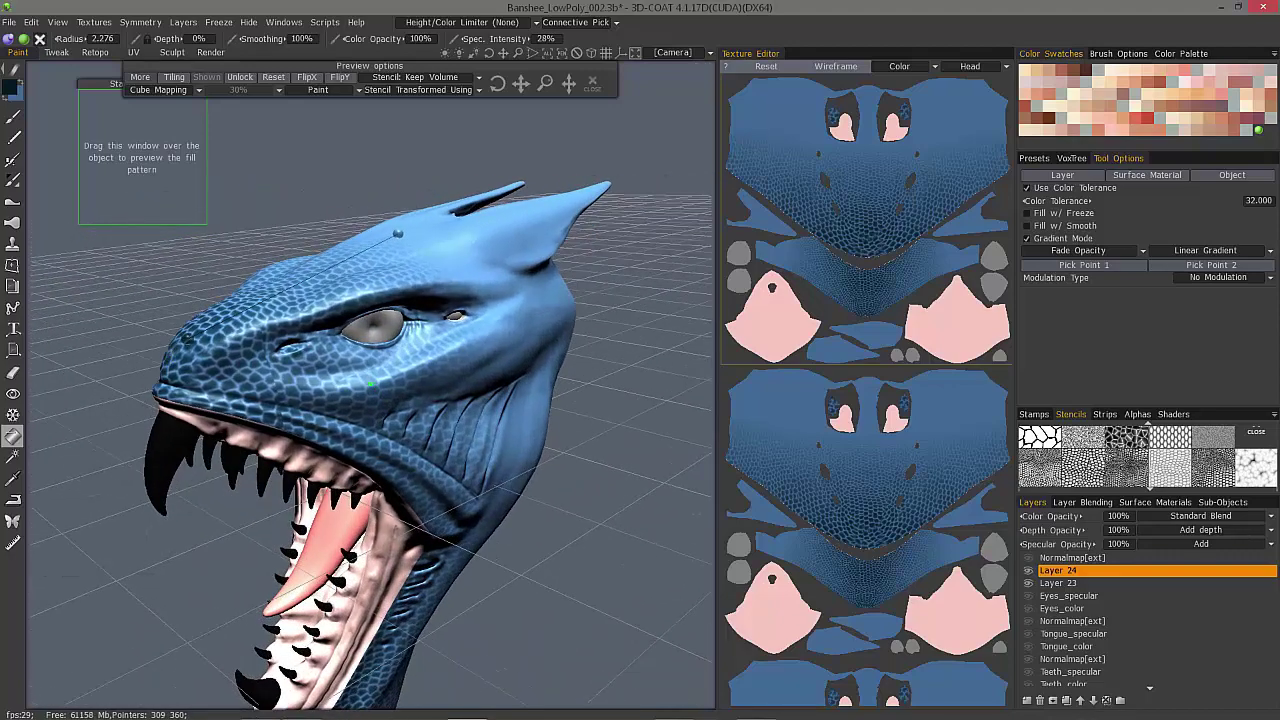
click(187, 338)
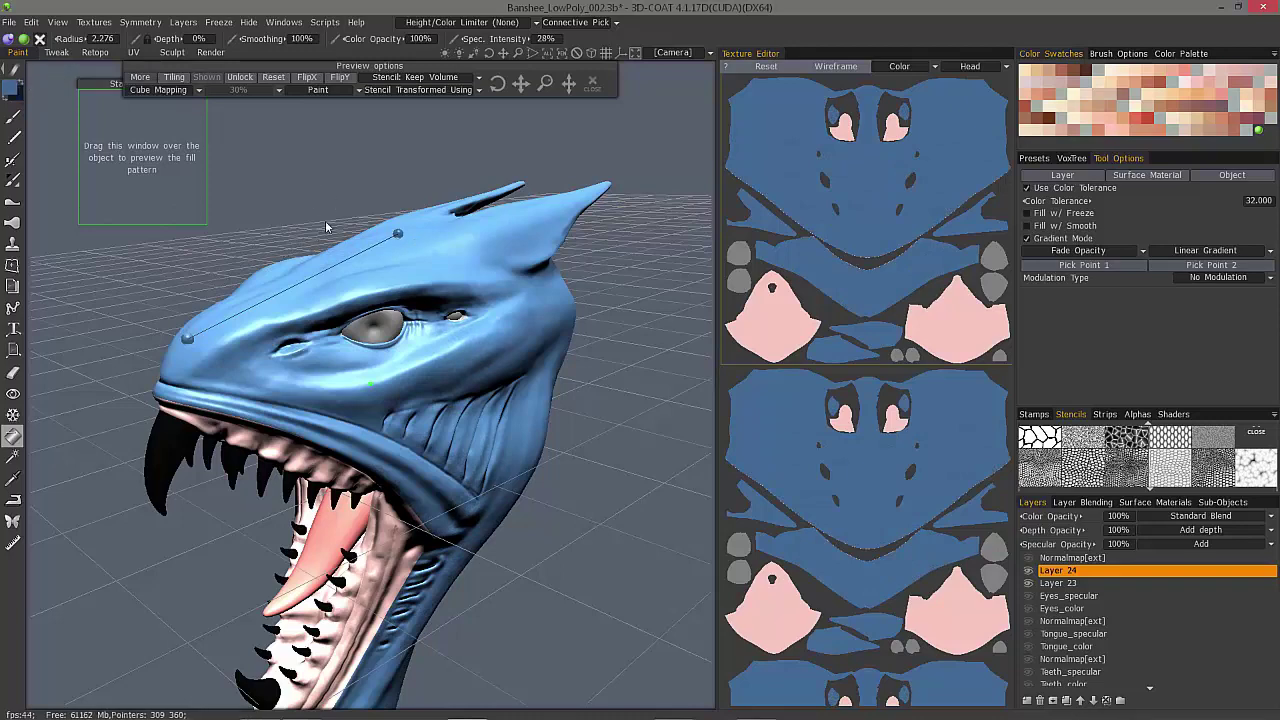
- Set the depth to 9%, try filling the head through the scale stencil, and undo the fill
drag(373, 205, 173, 47)
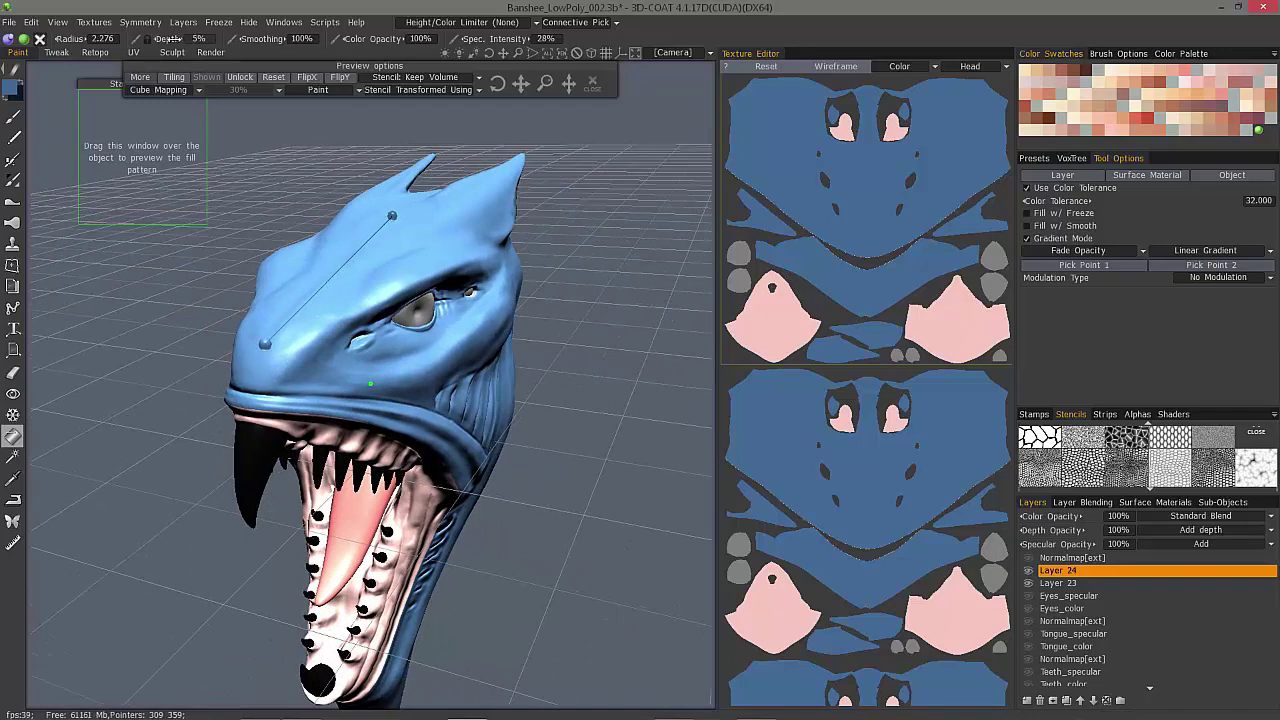
click(178, 40)
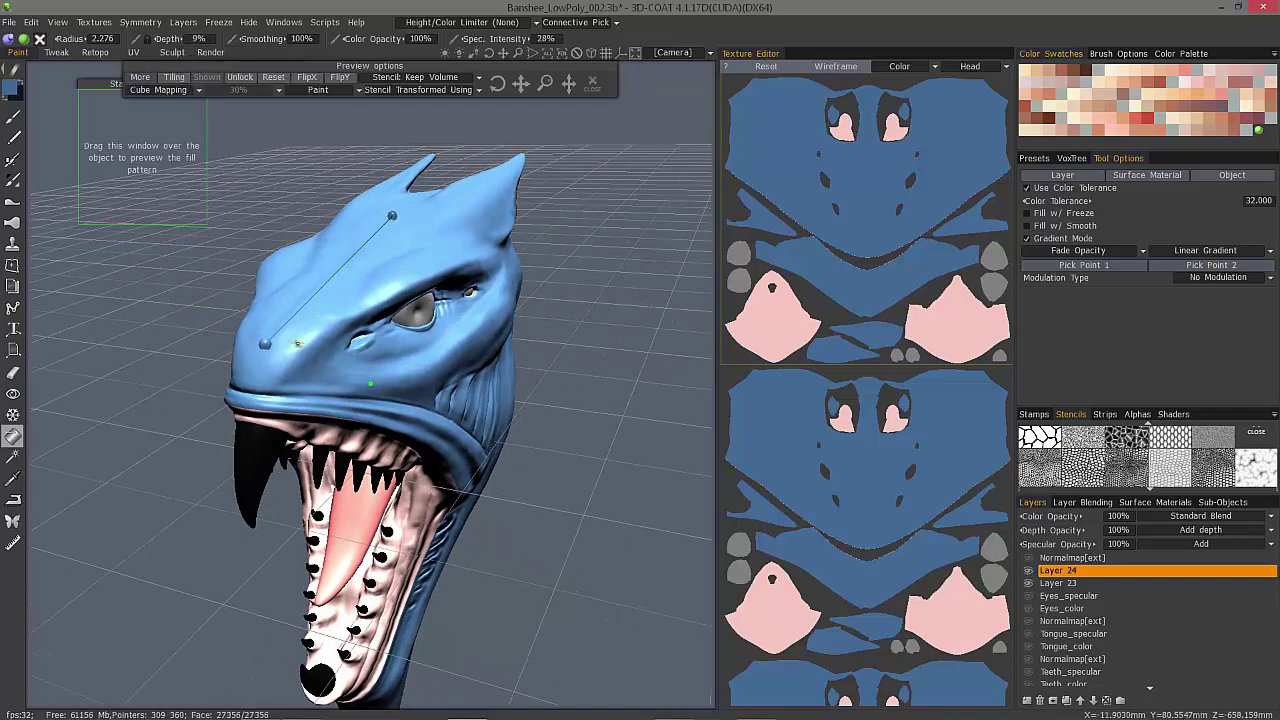
click(299, 343)
drag(165, 368, 60, 280)
key(ctrl+z)
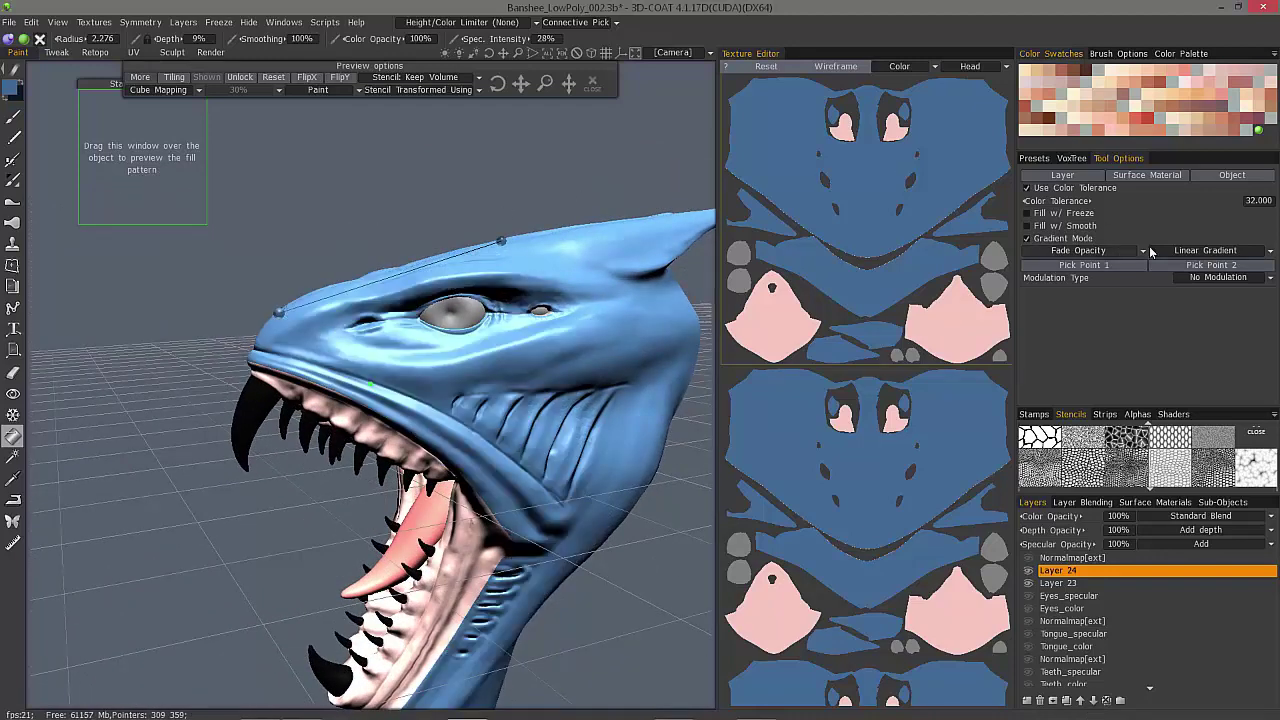
- Change the fill's gradient type to Spherical Gradient
click(1180, 250)
click(1190, 279)
drag(200, 358, 290, 314)
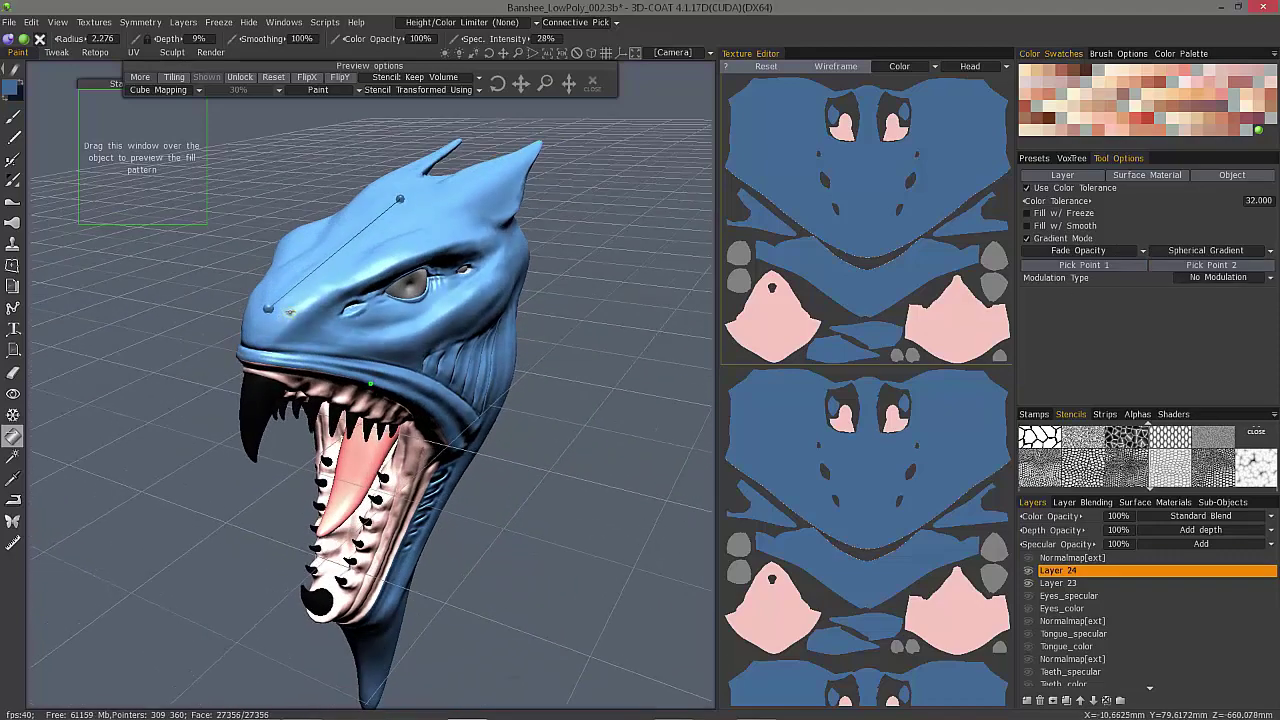
- Fill the head's skin through the reptile scale stencil using the spherical fade around the snout
click(290, 314)
drag(125, 352, 190, 302)
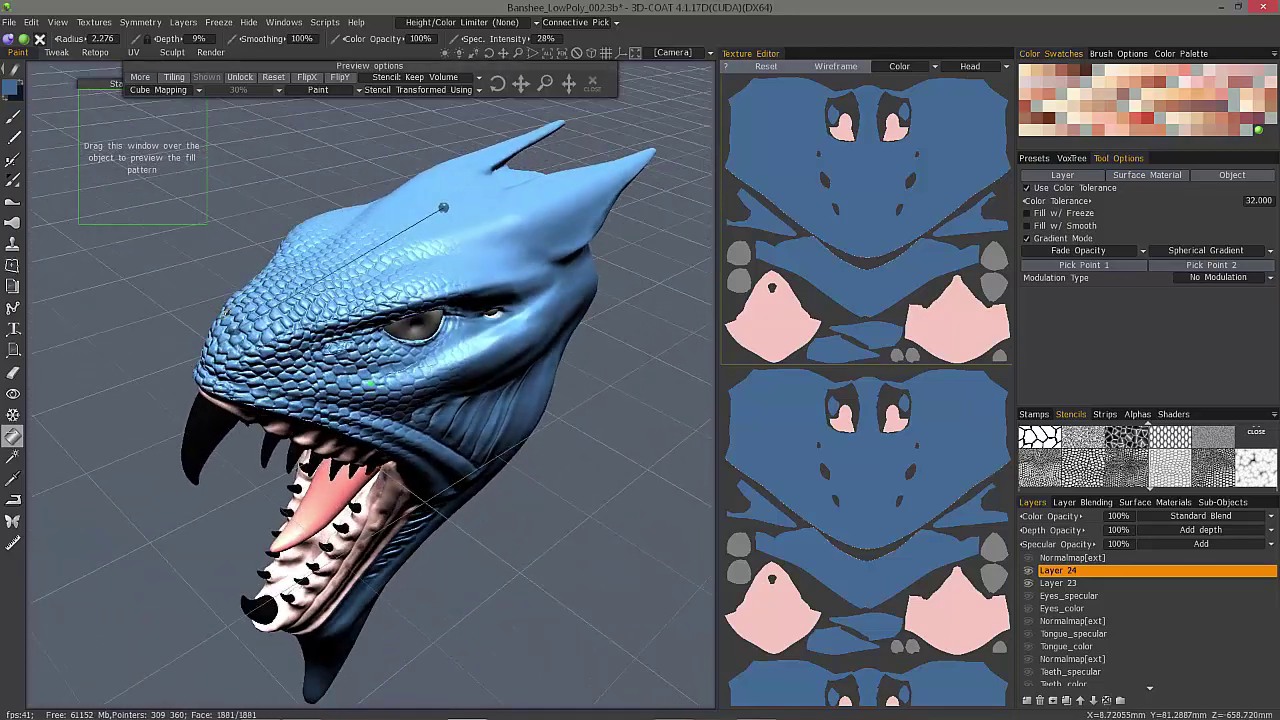
drag(410, 372, 425, 373)
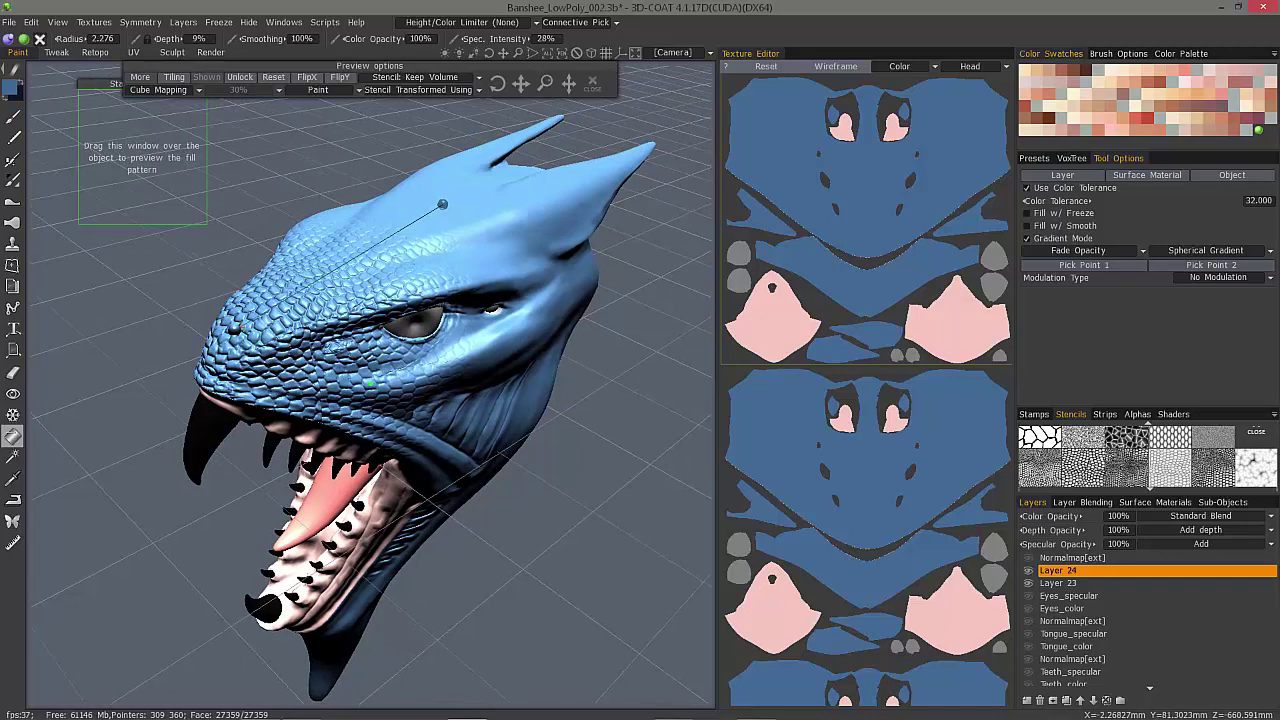
- Move the gradient points onto the forehead and crown and shrink the cube-mapped scale stencil pattern
drag(236, 328, 524, 172)
alt+drag(550, 168, 348, 77)
click(547, 82)
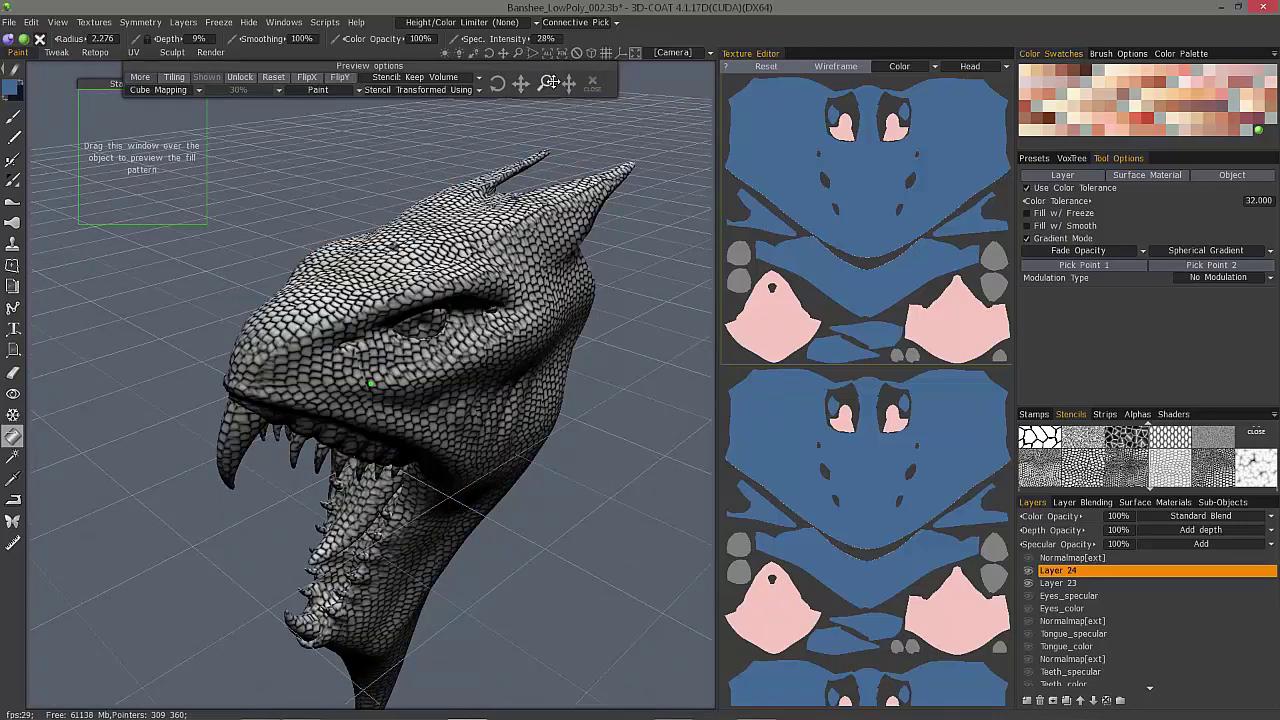
drag(549, 82, 545, 82)
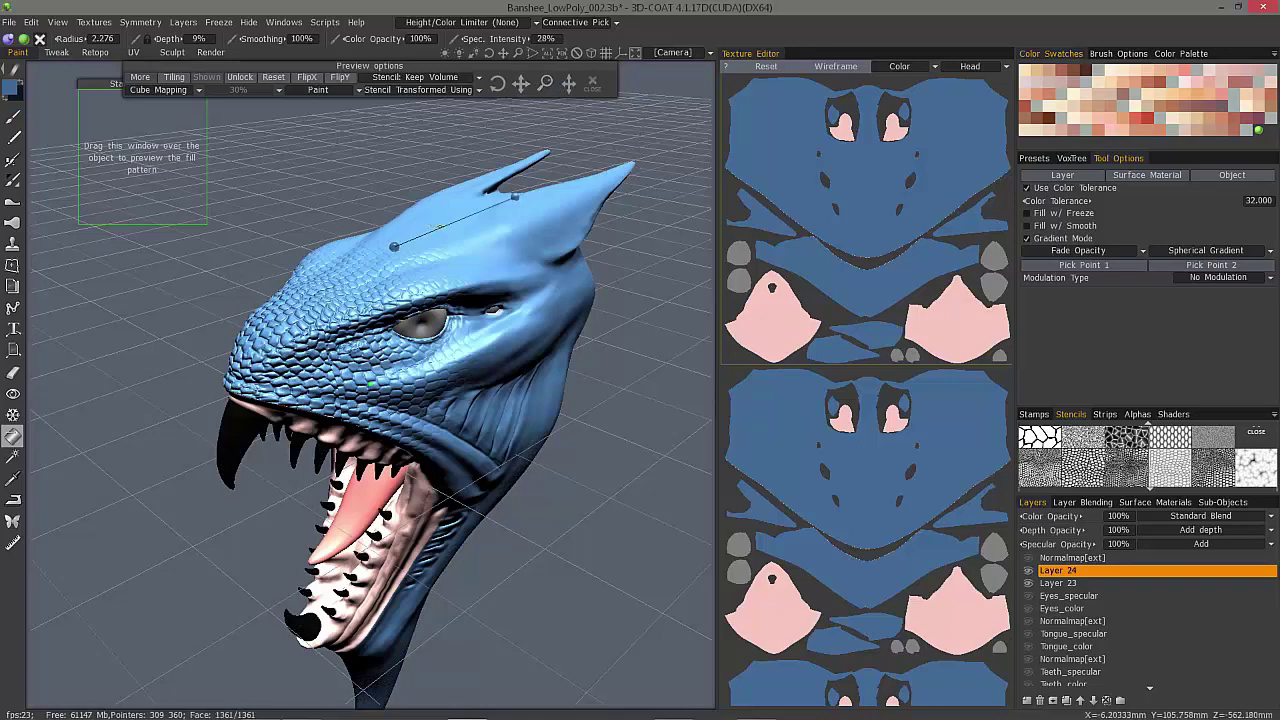
- Try filling the top of the head through the scale stencil and undo the fill
alt+drag(440, 227, 472, 325)
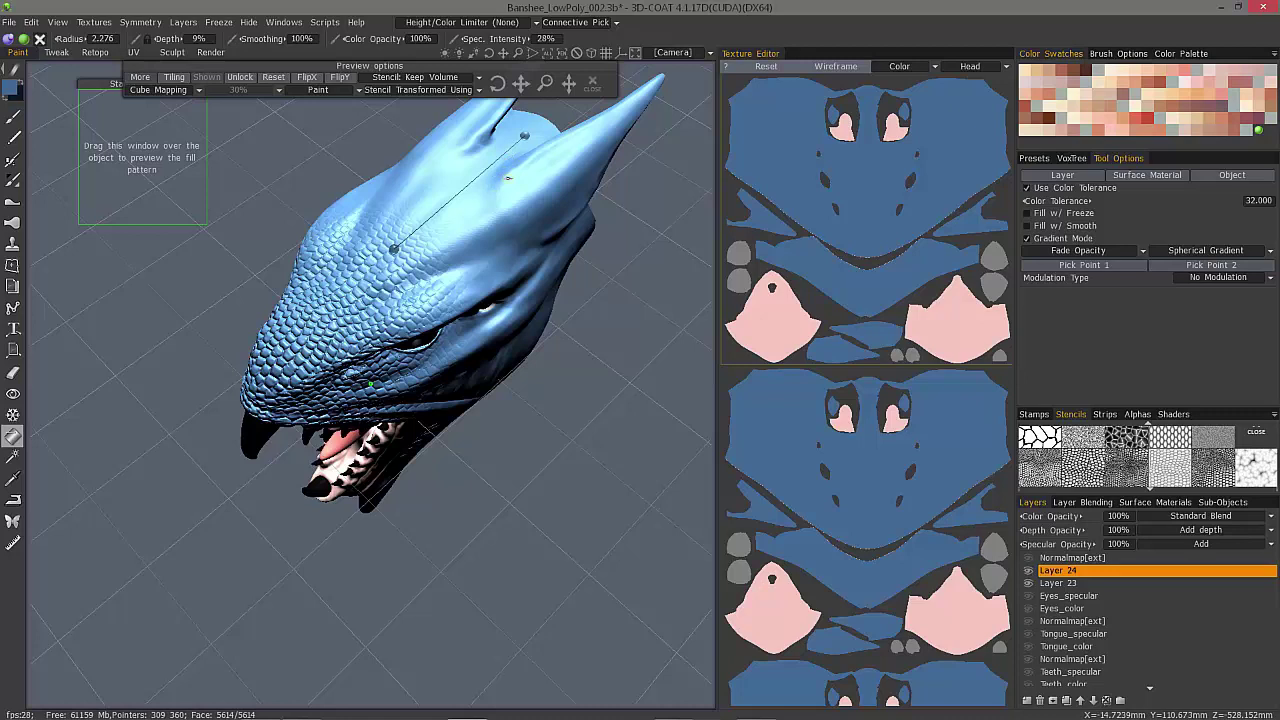
click(508, 178)
key(ctrl+z)
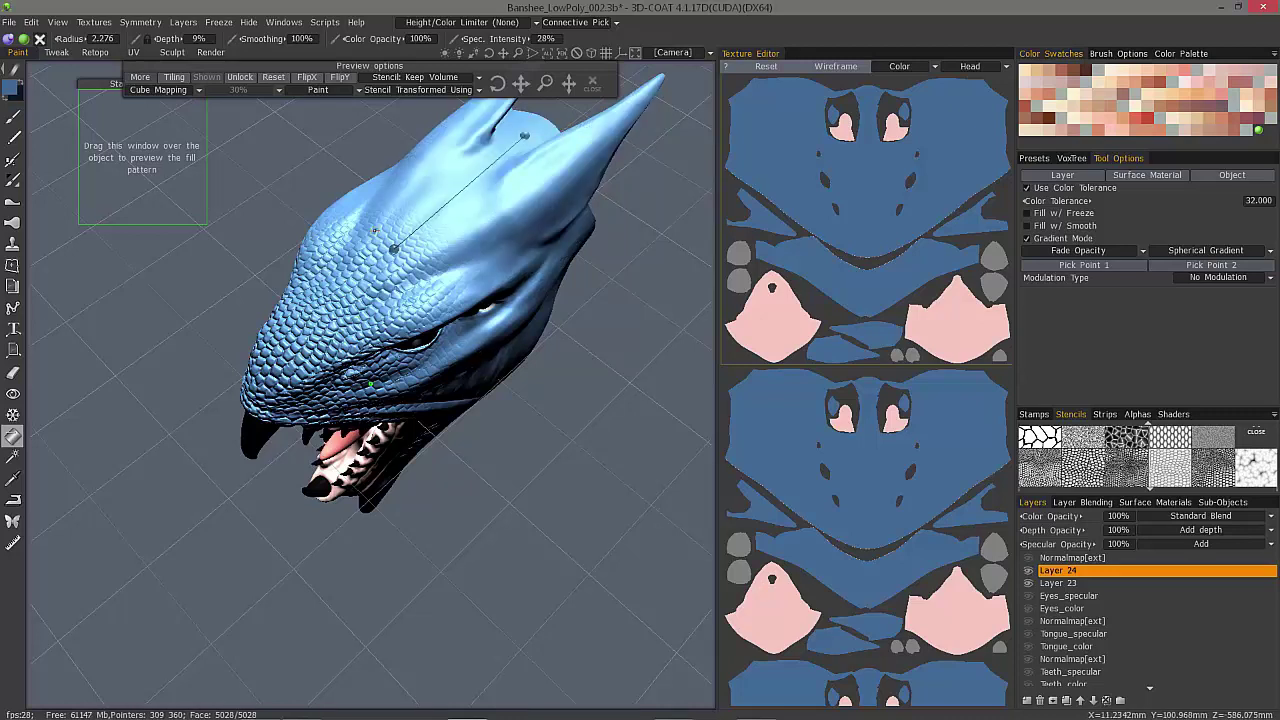
- Move the gradient's front point forward onto the bridge of the snout and try filling the head with the smaller scales
drag(393, 249, 352, 290)
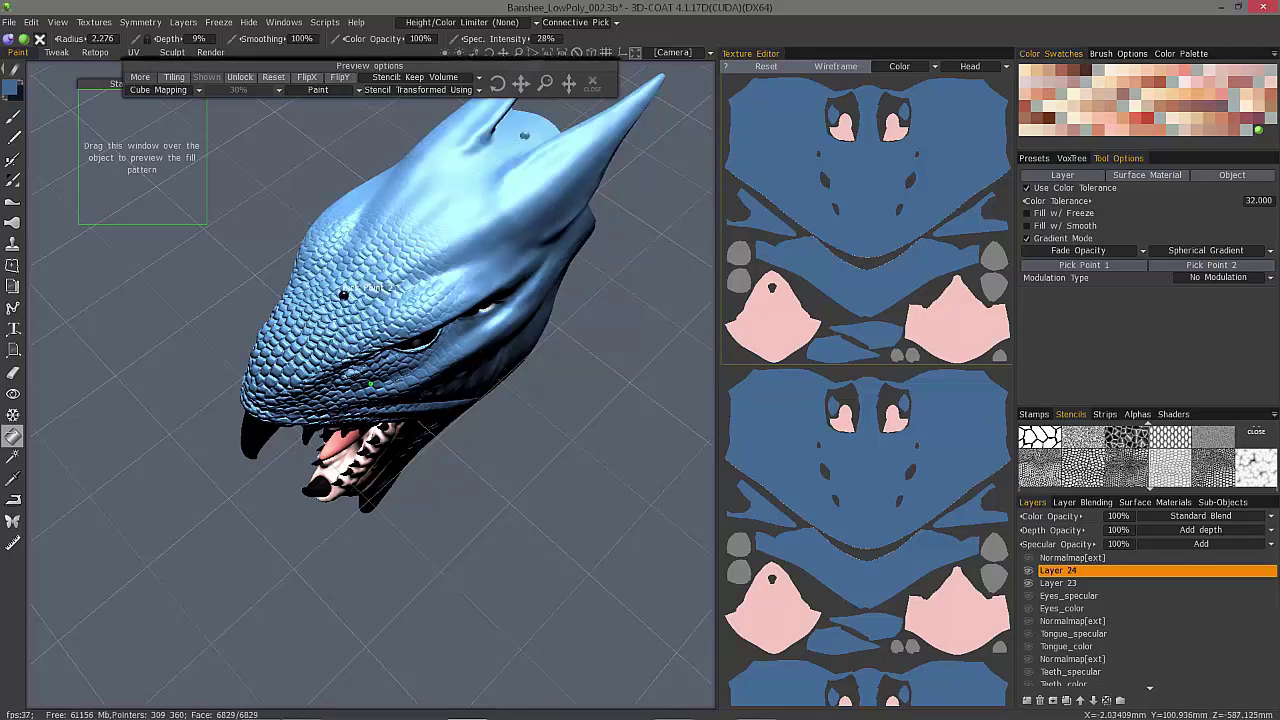
click(342, 295)
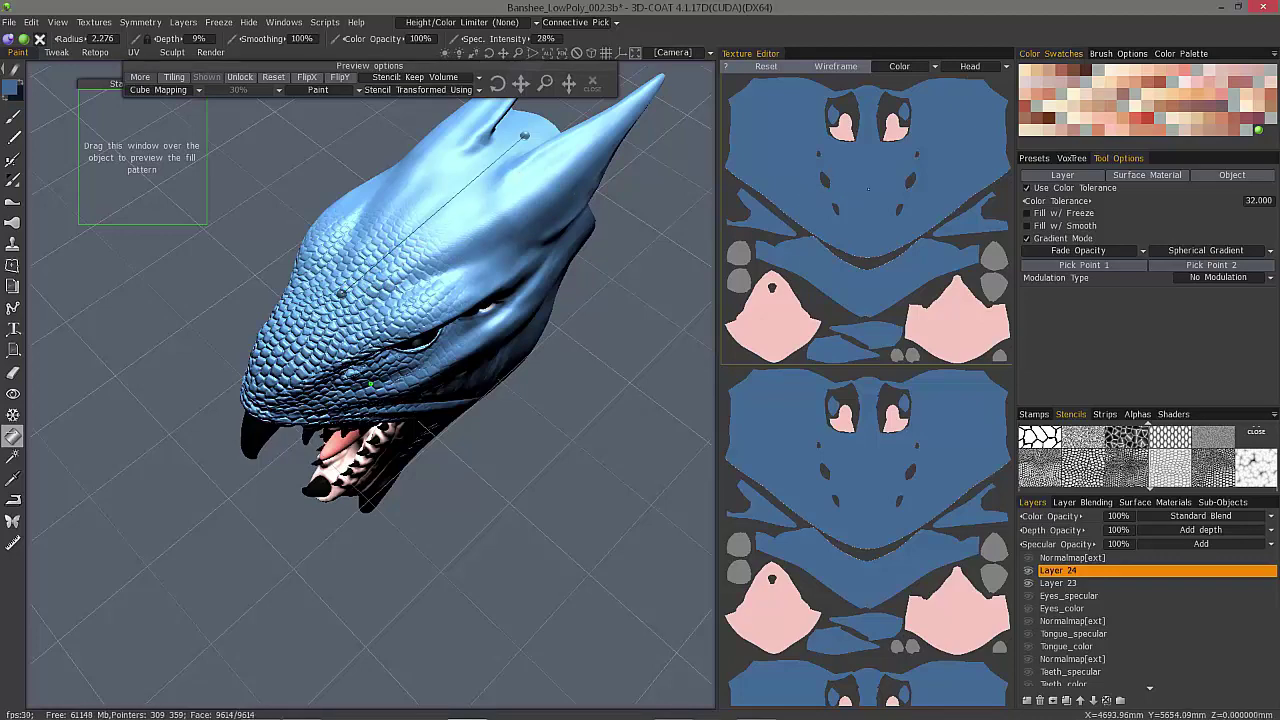
drag(595, 312, 543, 289)
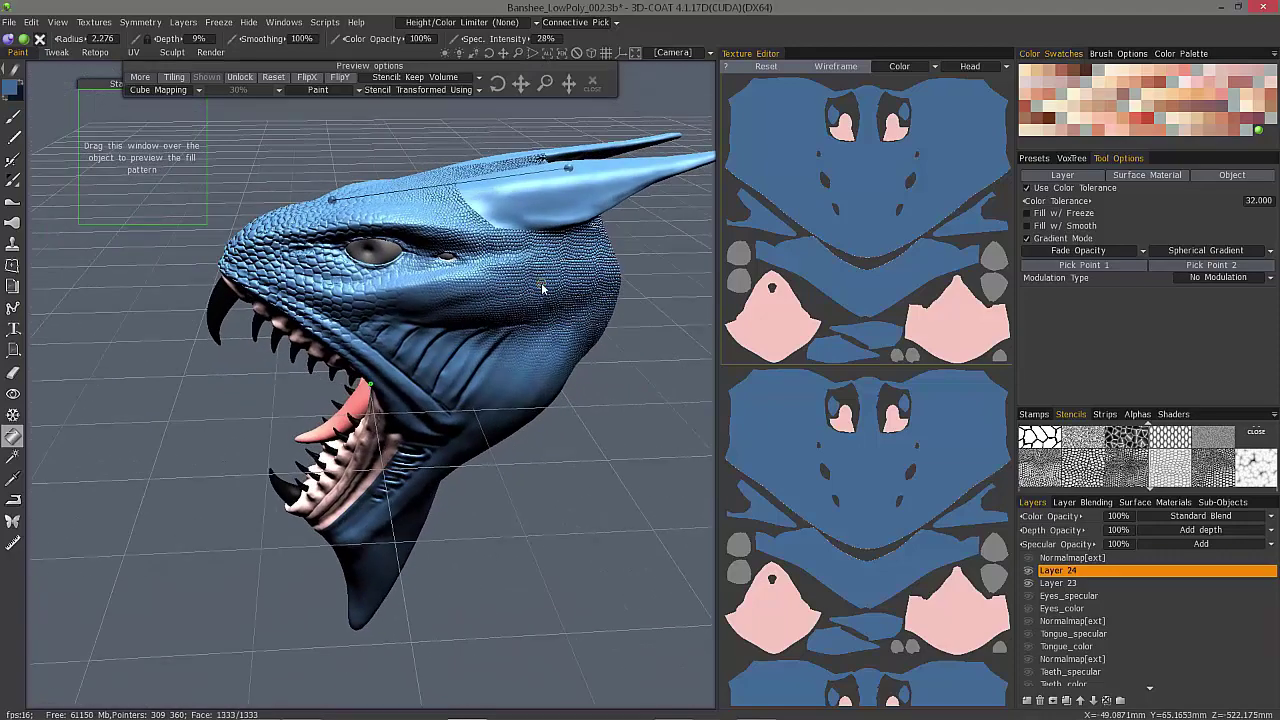
- Switch the stencil mapping to From Camera, reset and enlarge its pattern, and fill the back of the head through it
click(164, 88)
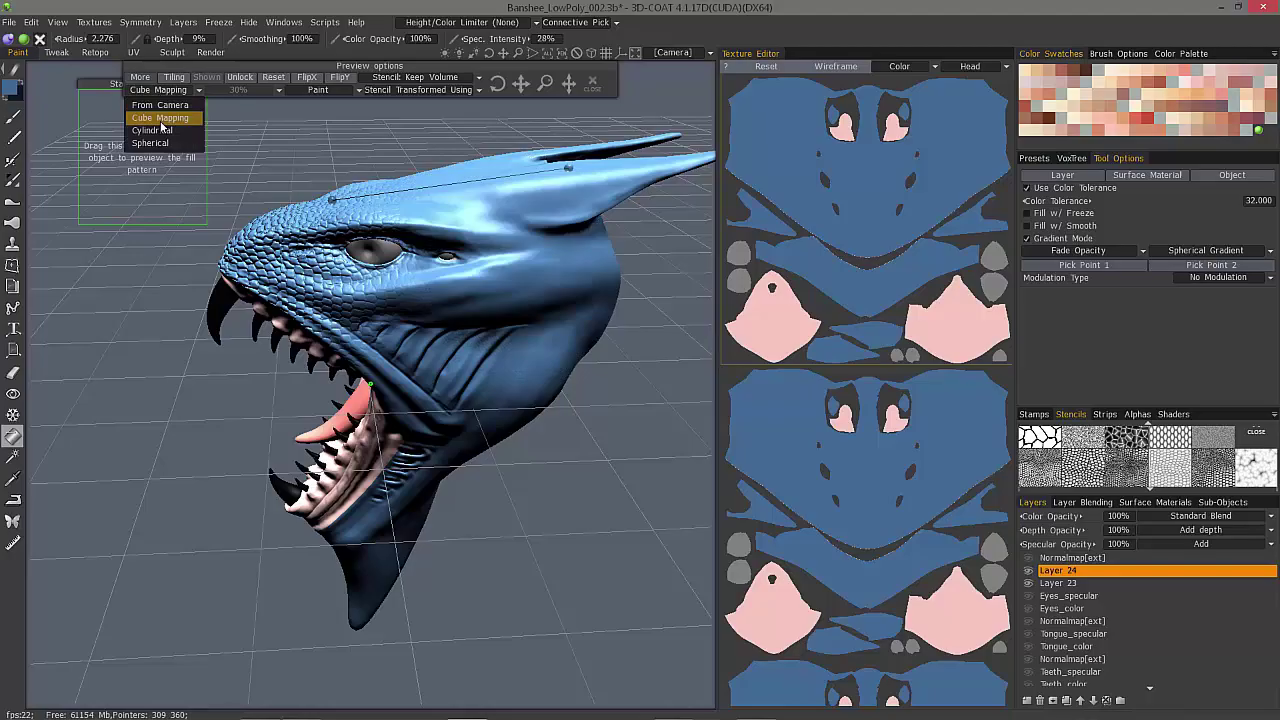
click(167, 104)
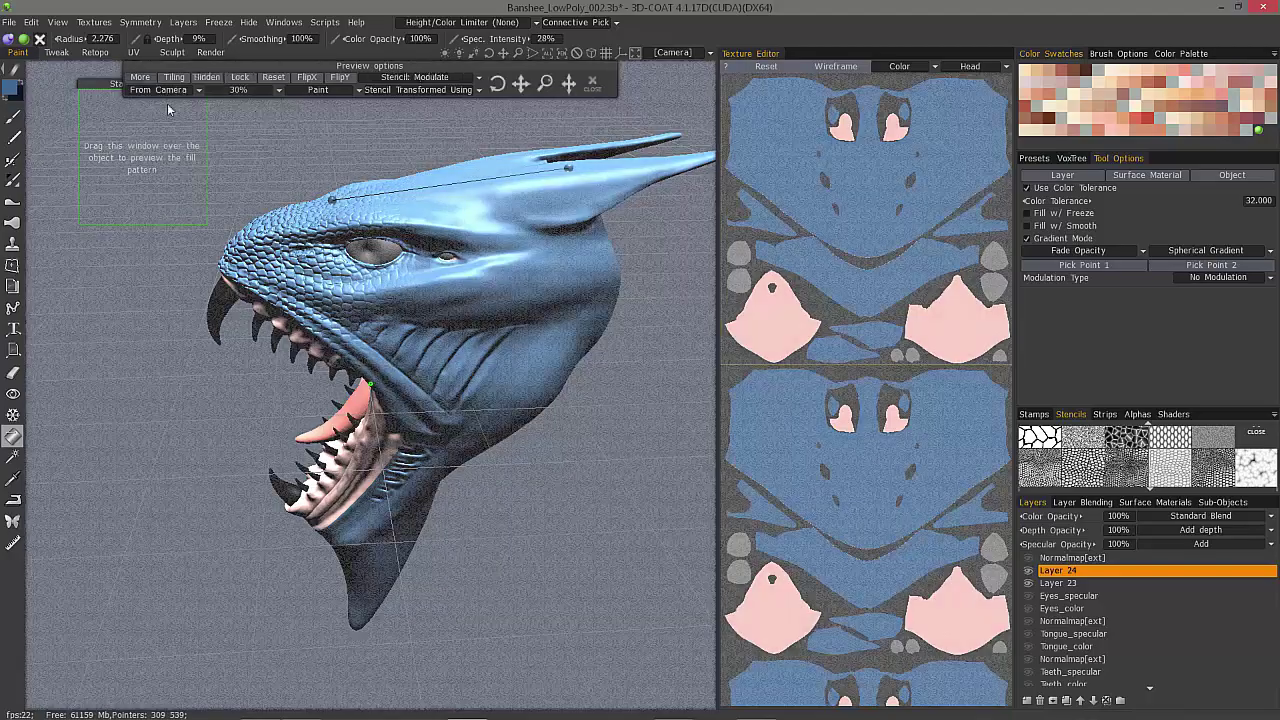
click(275, 77)
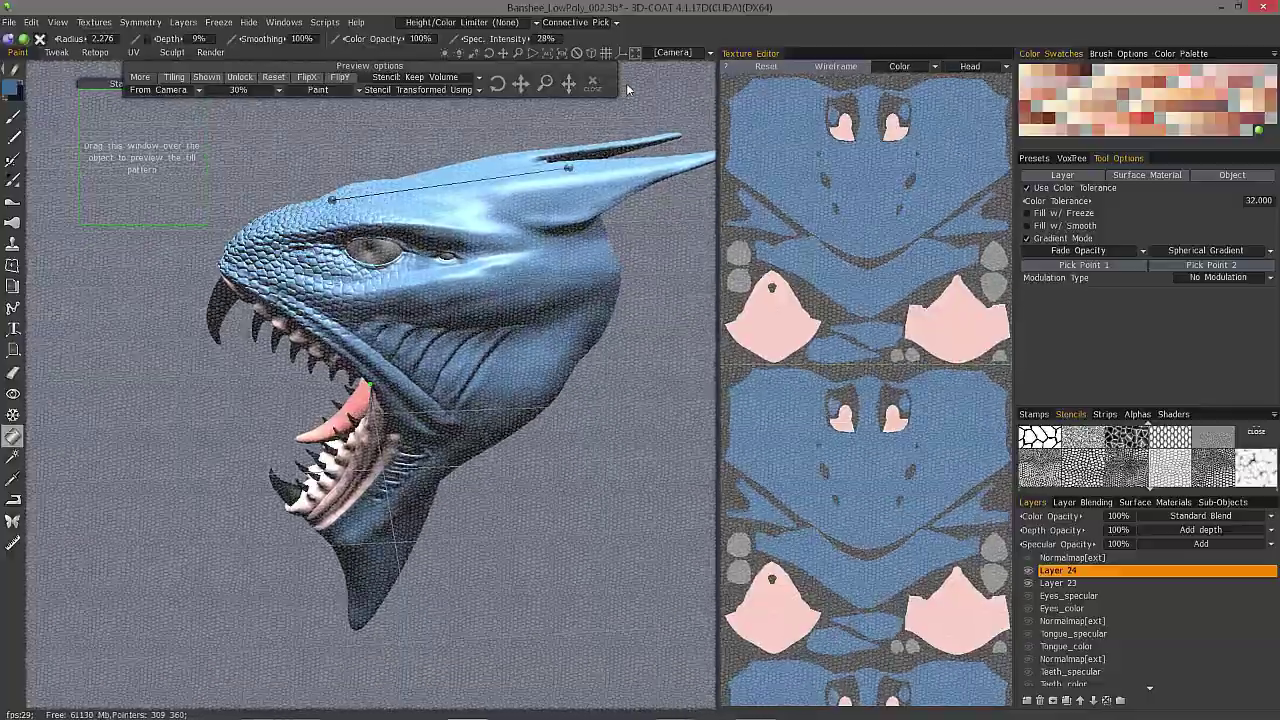
drag(622, 90, 589, 131)
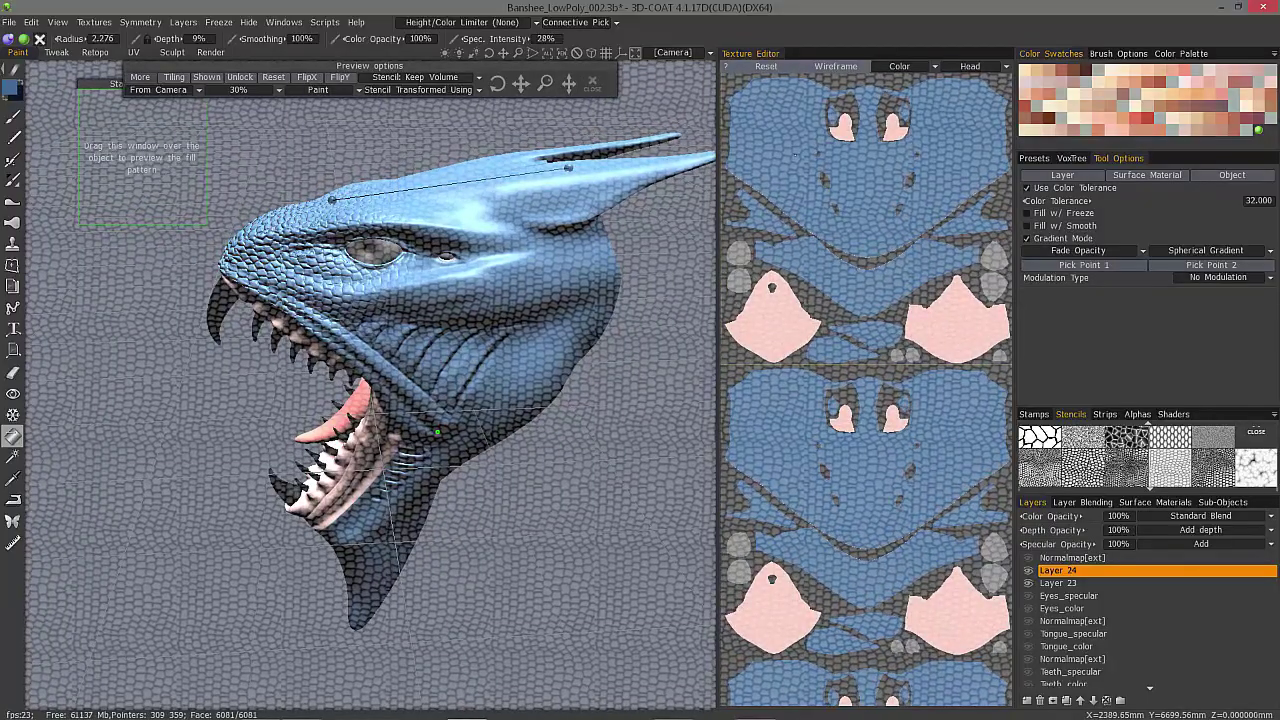
alt+drag(520, 385, 605, 413)
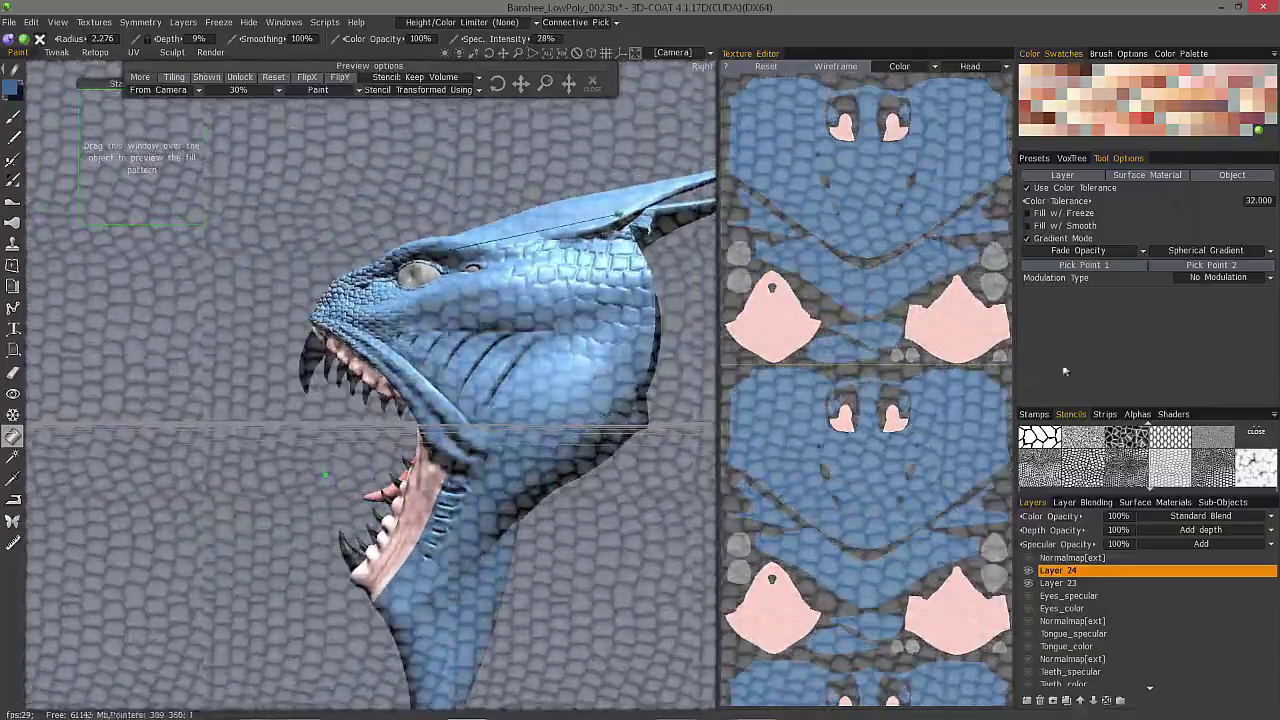
- Turn off the stencil and place the gradient's Point 1 on the cheek behind the eye and Point 2 on the snout's side
click(1083, 268)
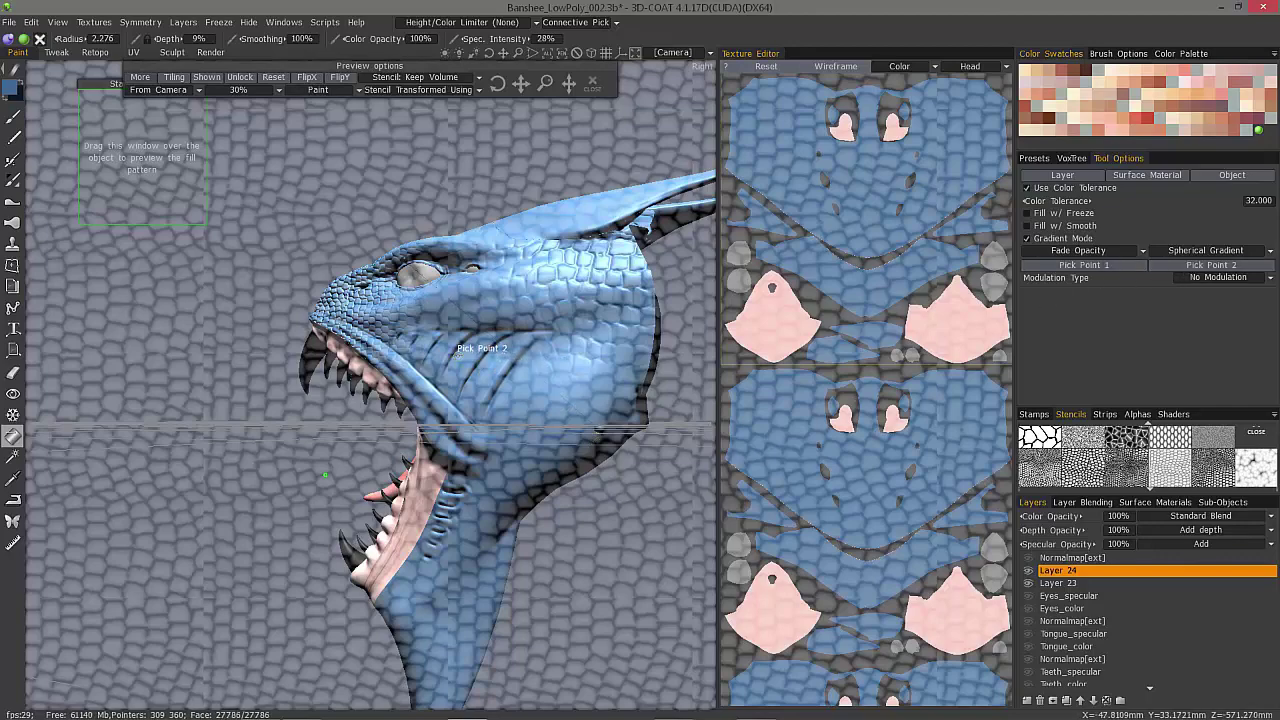
alt+drag(657, 494, 580, 462)
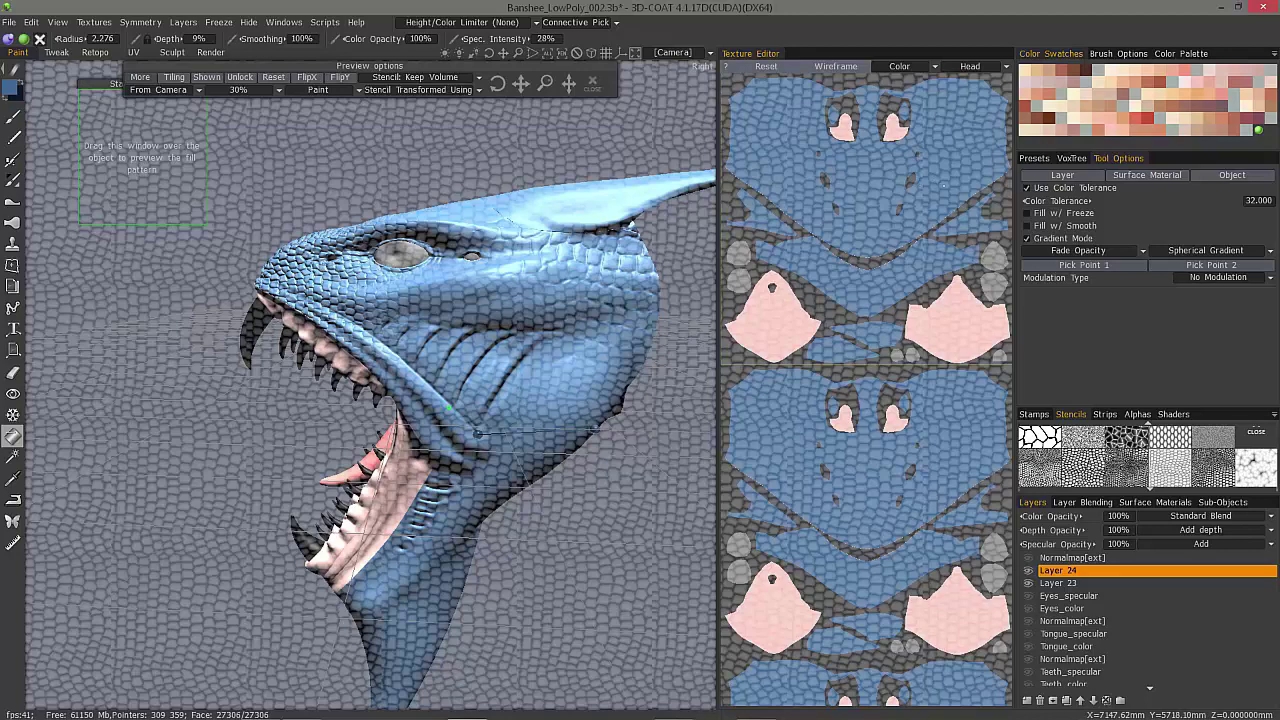
click(589, 84)
drag(94, 366, 531, 334)
click(1080, 267)
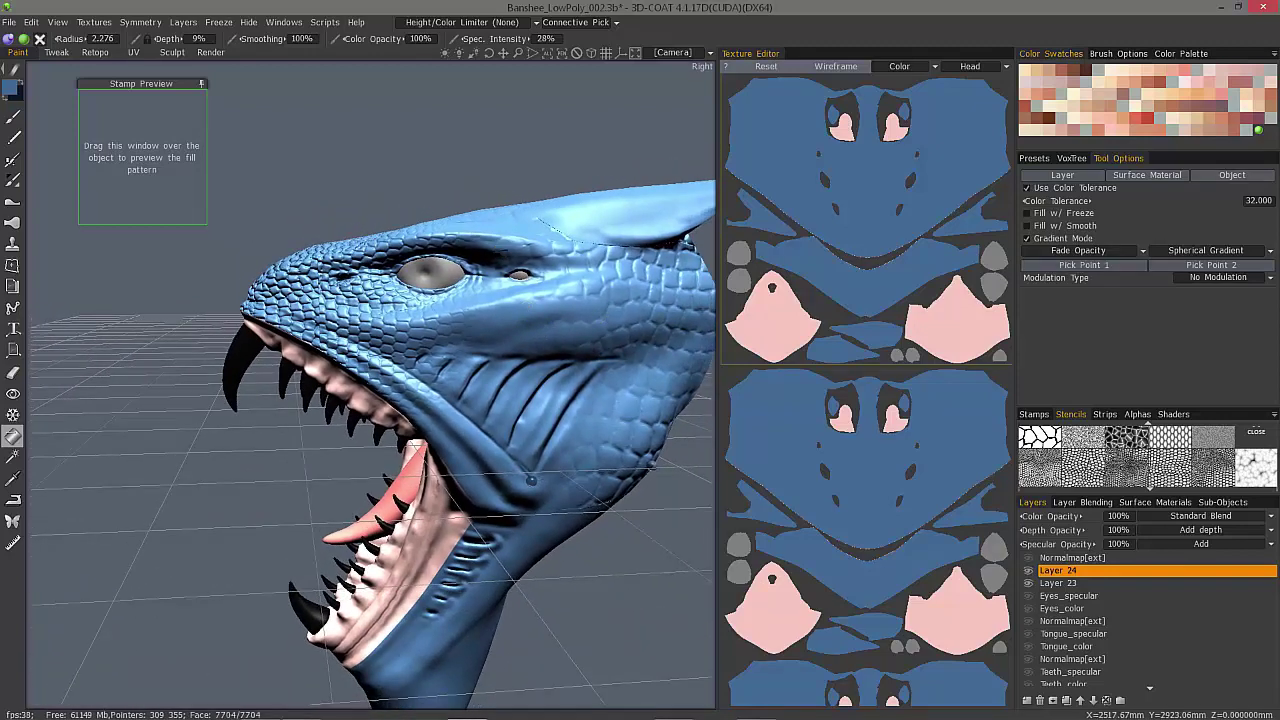
click(576, 316)
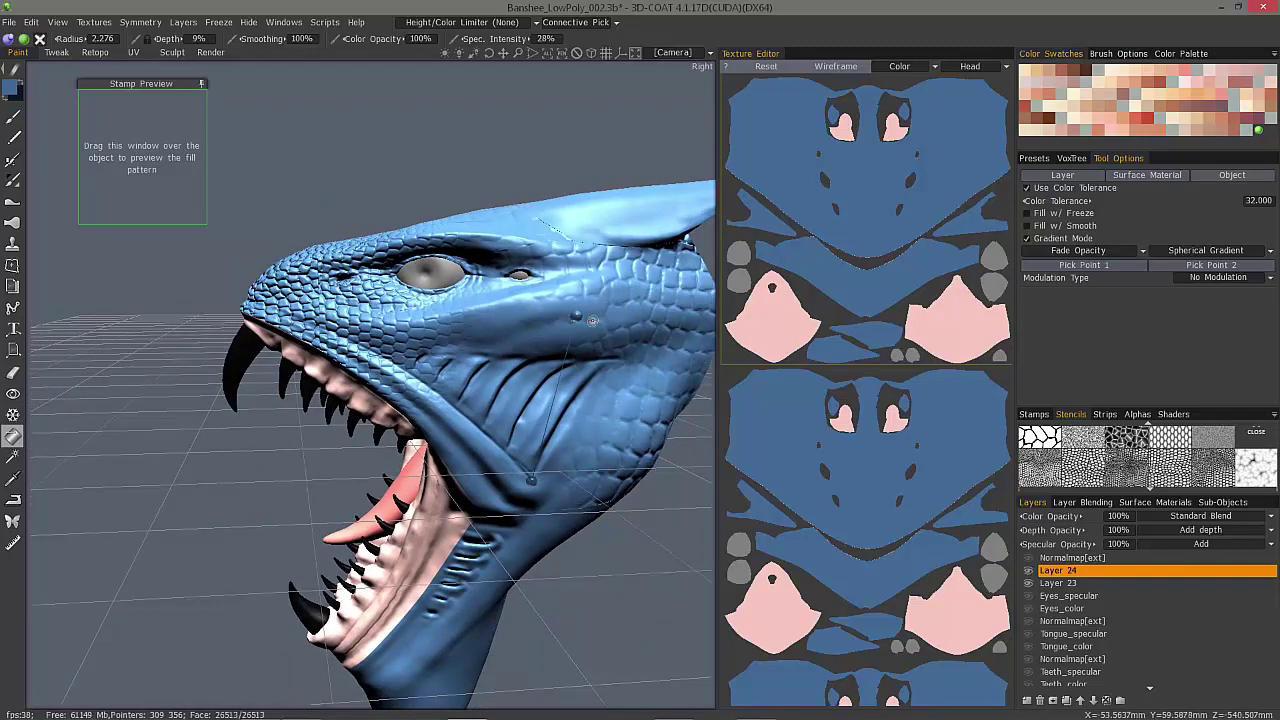
click(1190, 268)
click(398, 332)
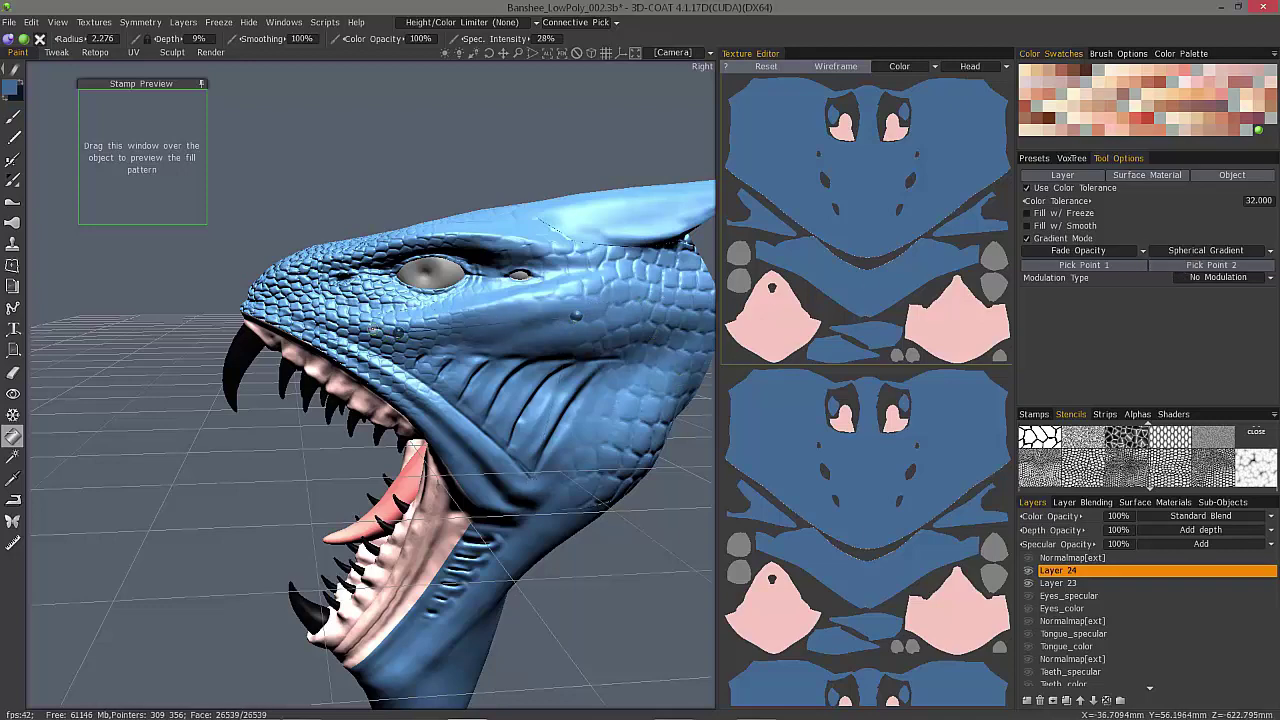
click(373, 328)
- Load the reptile scale stencil again, rescale its pattern, fill the cheek through it, and turn the stencil off
click(1174, 472)
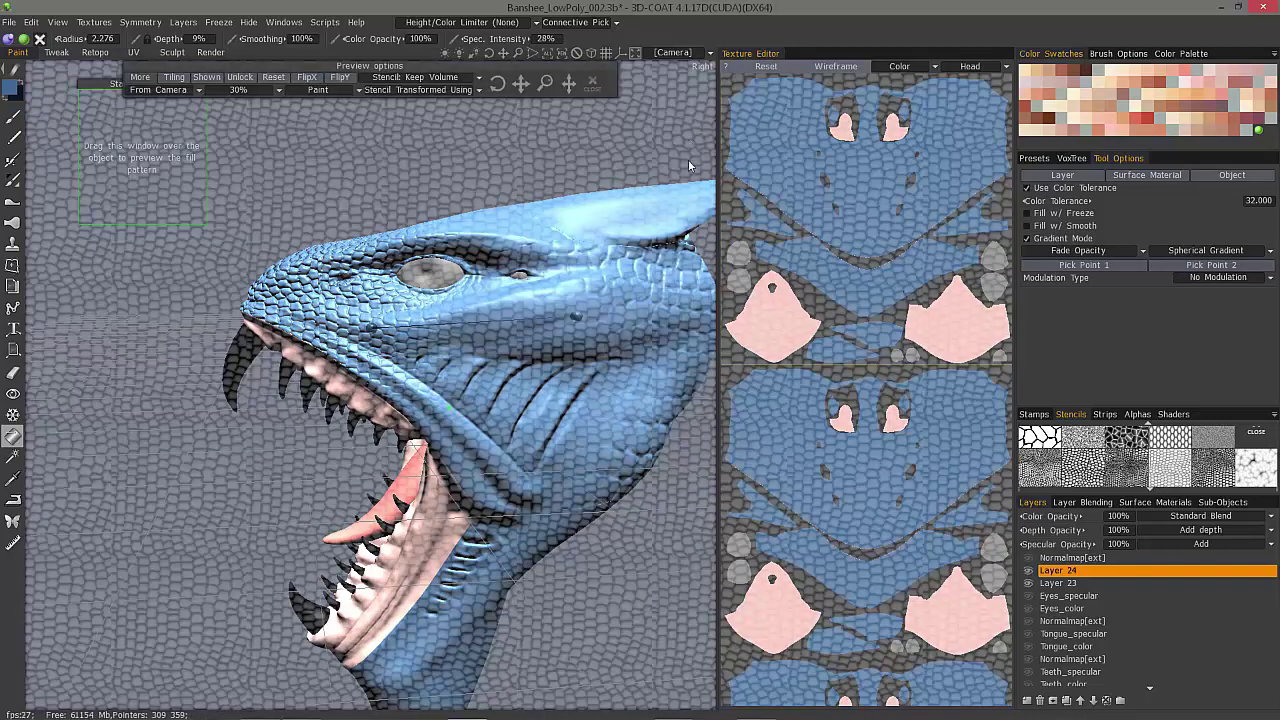
drag(545, 83, 567, 83)
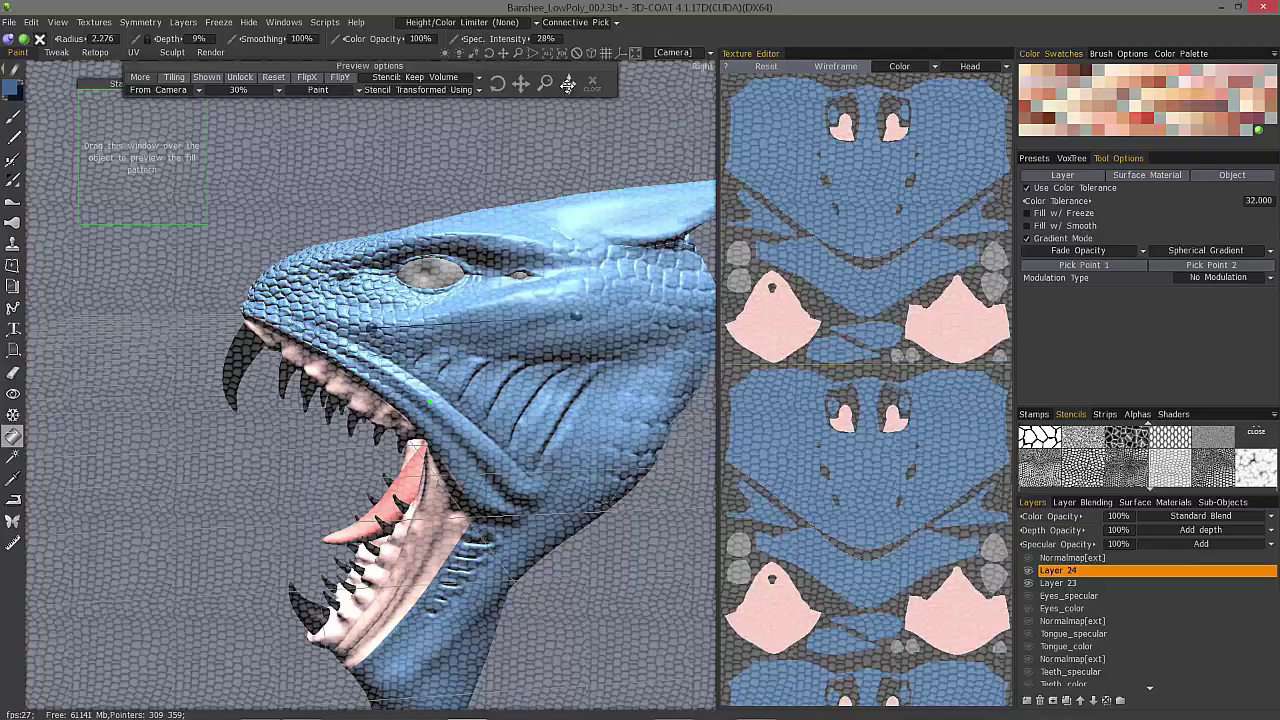
mouse_move(545, 84)
mouse_down()
mouse_move(545, 105)
mouse_move(596, 70)
mouse_move(570, 67)
mouse_move(531, 93)
mouse_up()
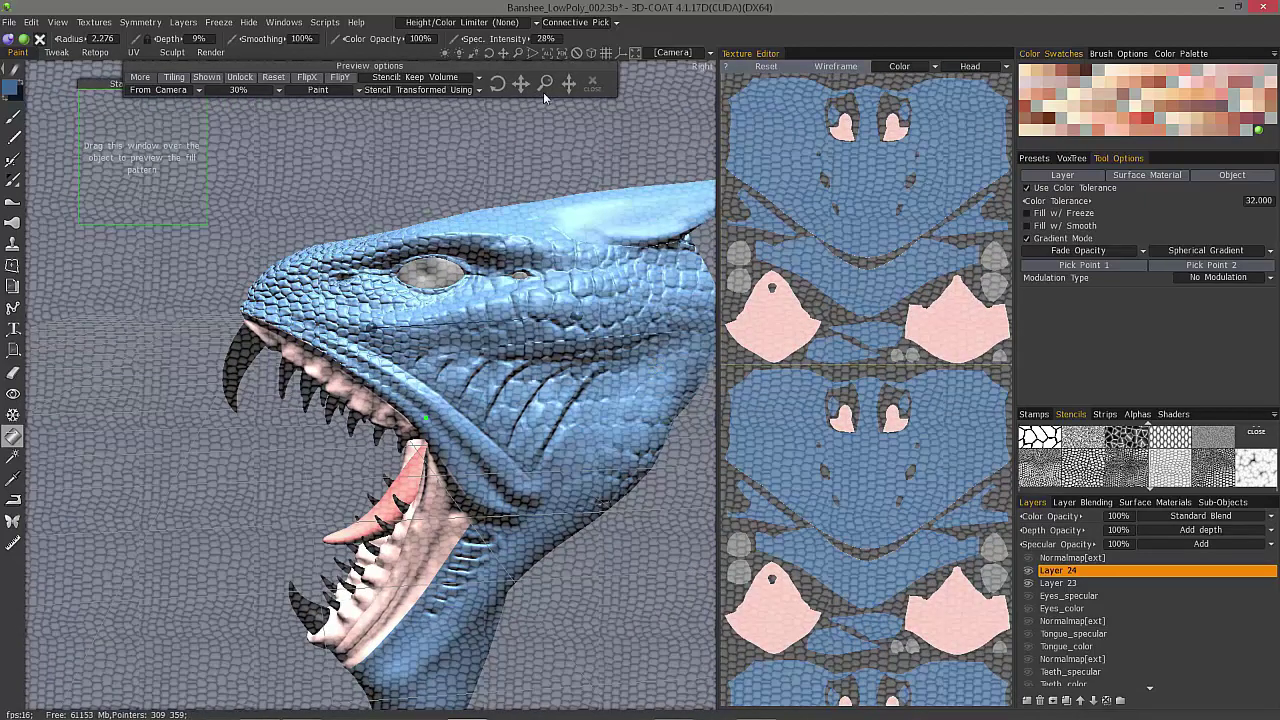
click(592, 84)
alt+drag(440, 310, 507, 341)
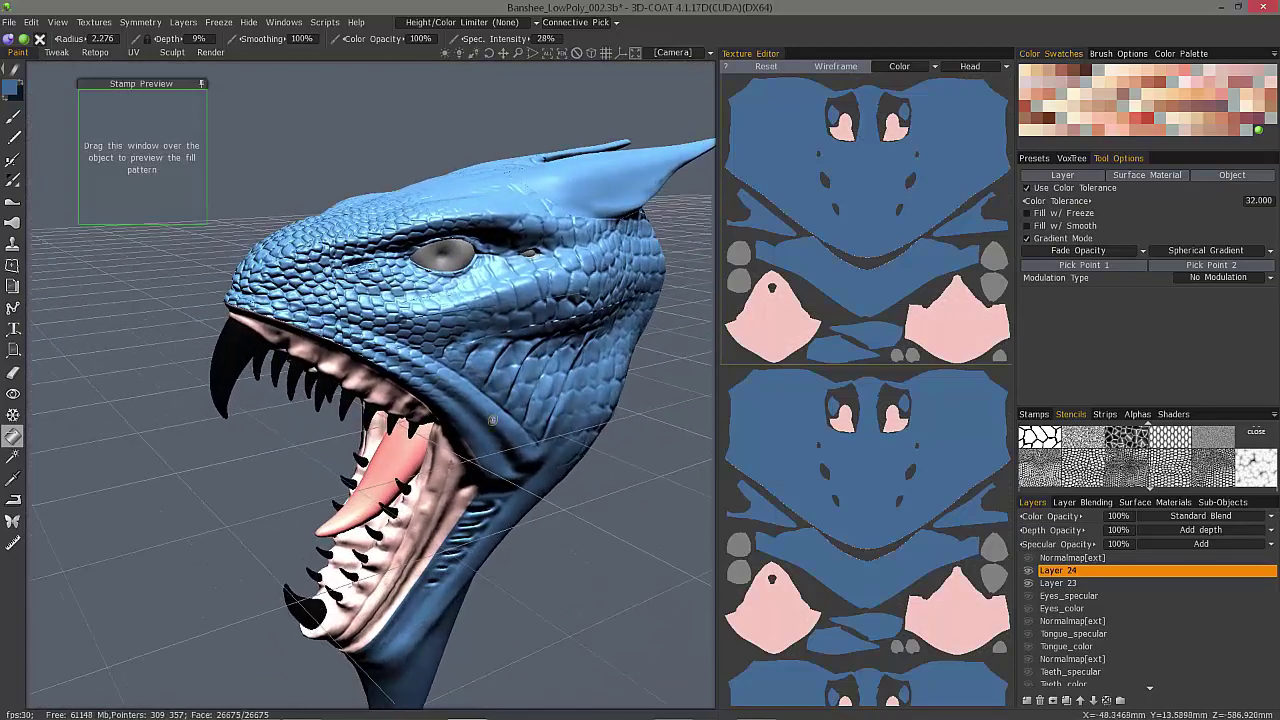
drag(492, 421, 522, 248)
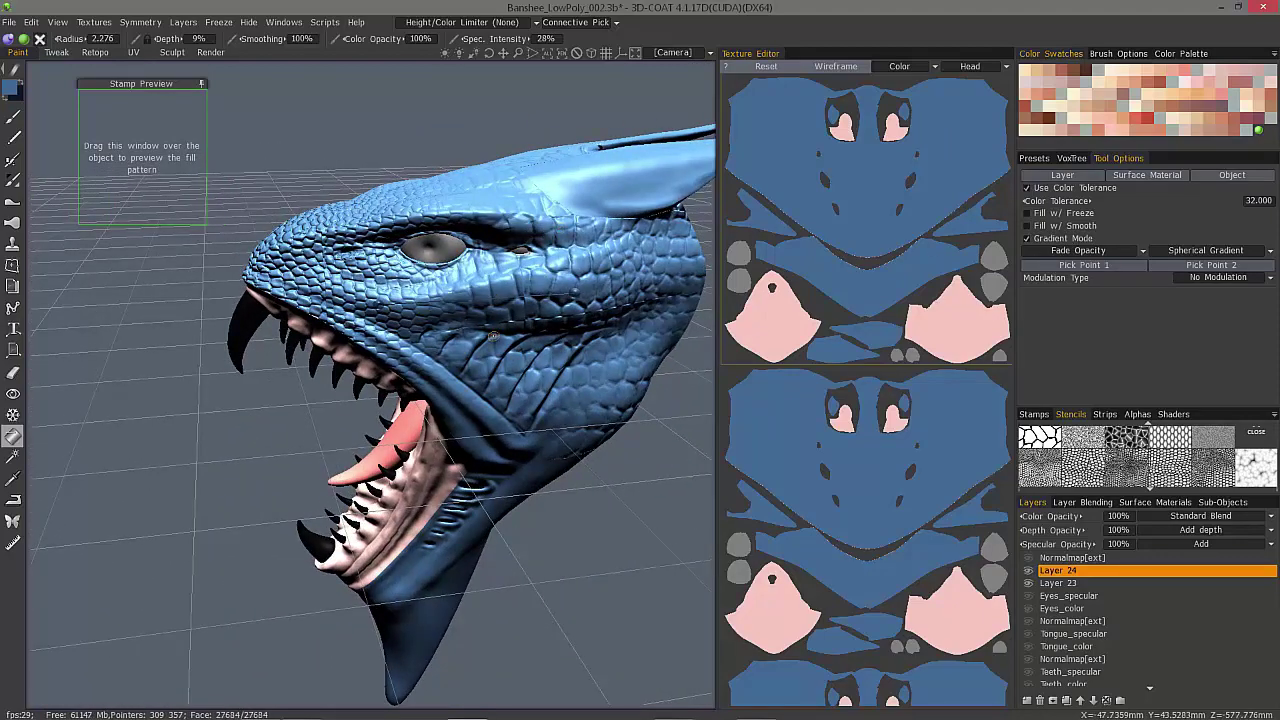
drag(492, 337, 220, 272)
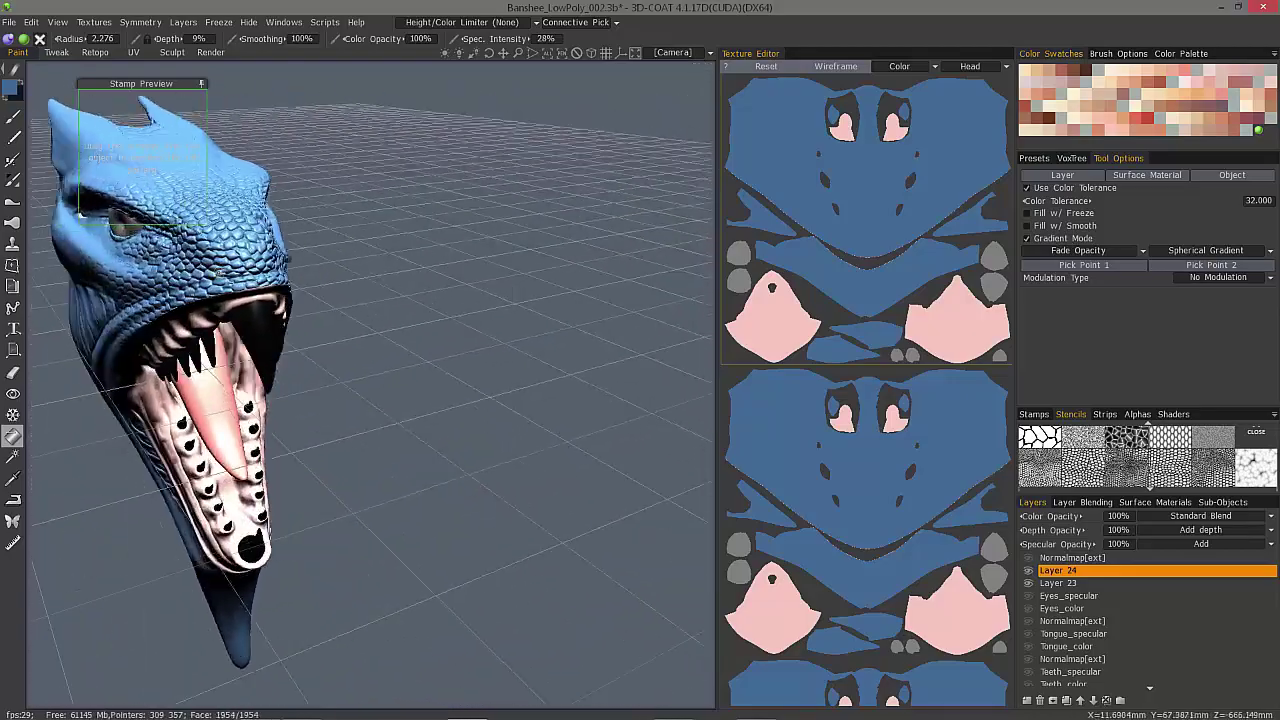
drag(405, 250, 455, 305)
- Reload the scale stencil to review its image distortion and painting options, and turn it off again
click(1170, 472)
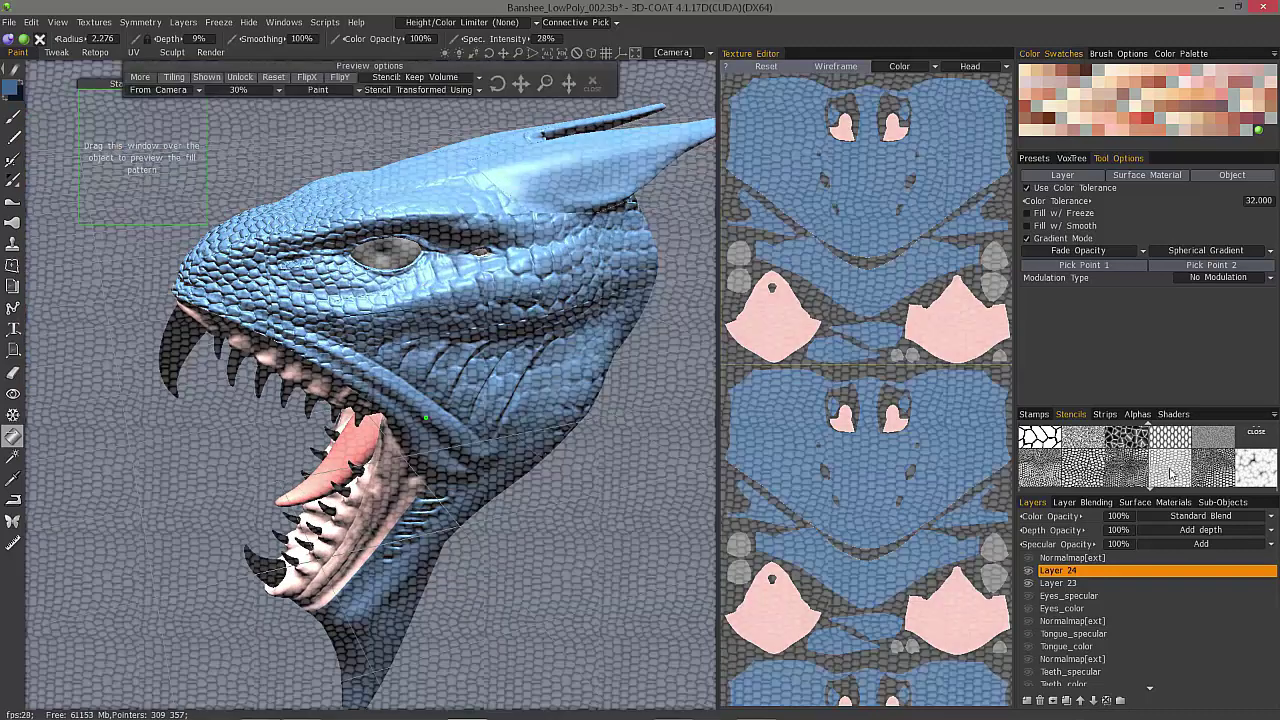
click(357, 92)
click(358, 91)
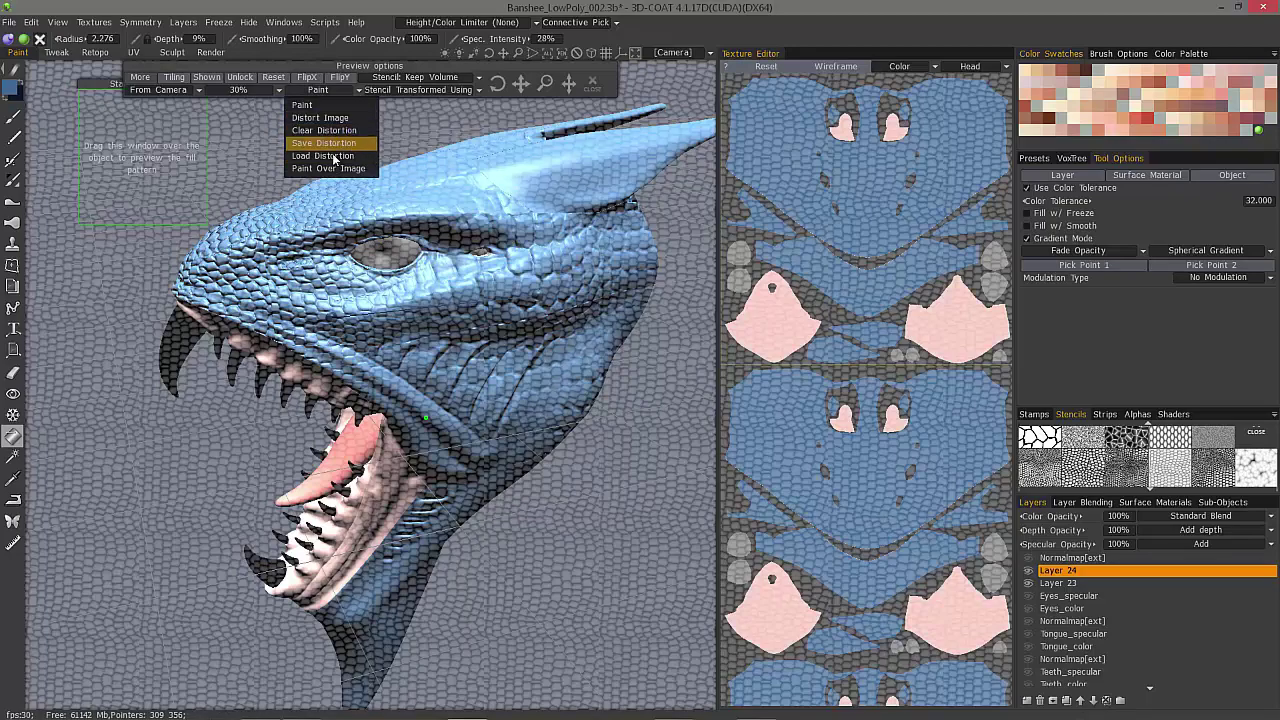
click(592, 86)
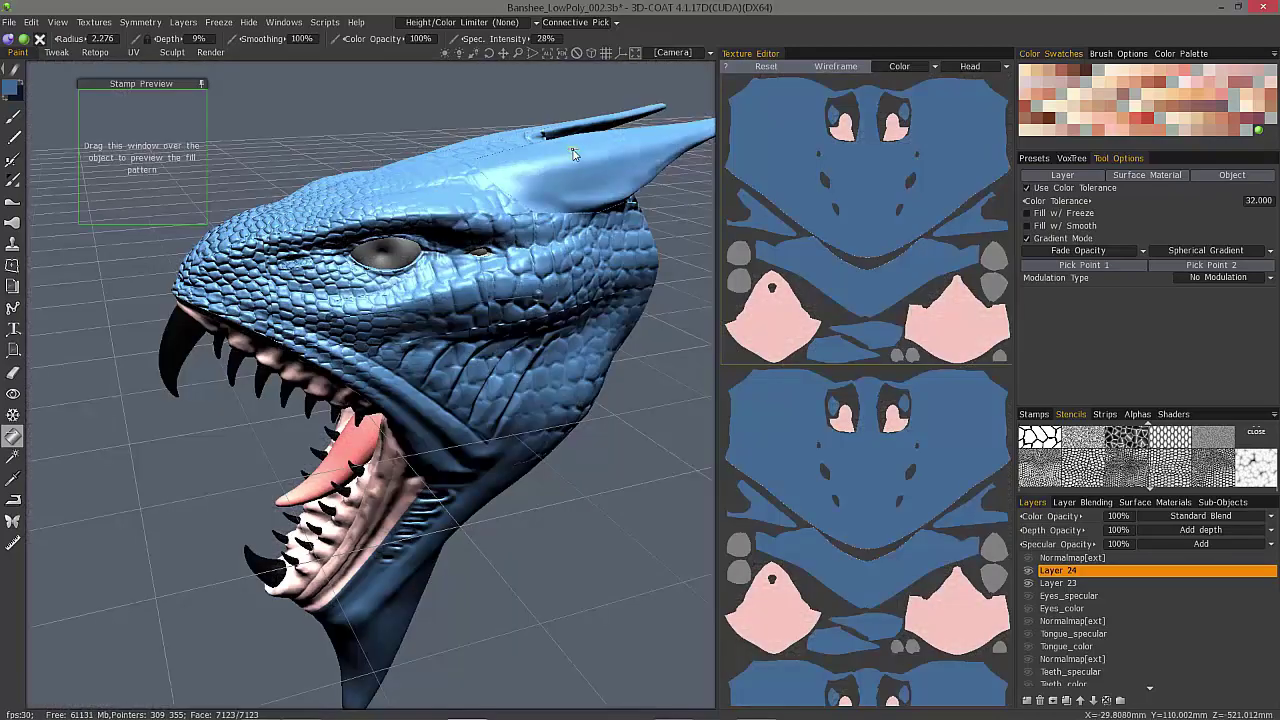
- Set the Height/Color Limiter to More in CAVITY
alt+drag(430, 380, 590, 425)
alt+right_drag(590, 425, 486, 458)
alt+drag(486, 458, 590, 464)
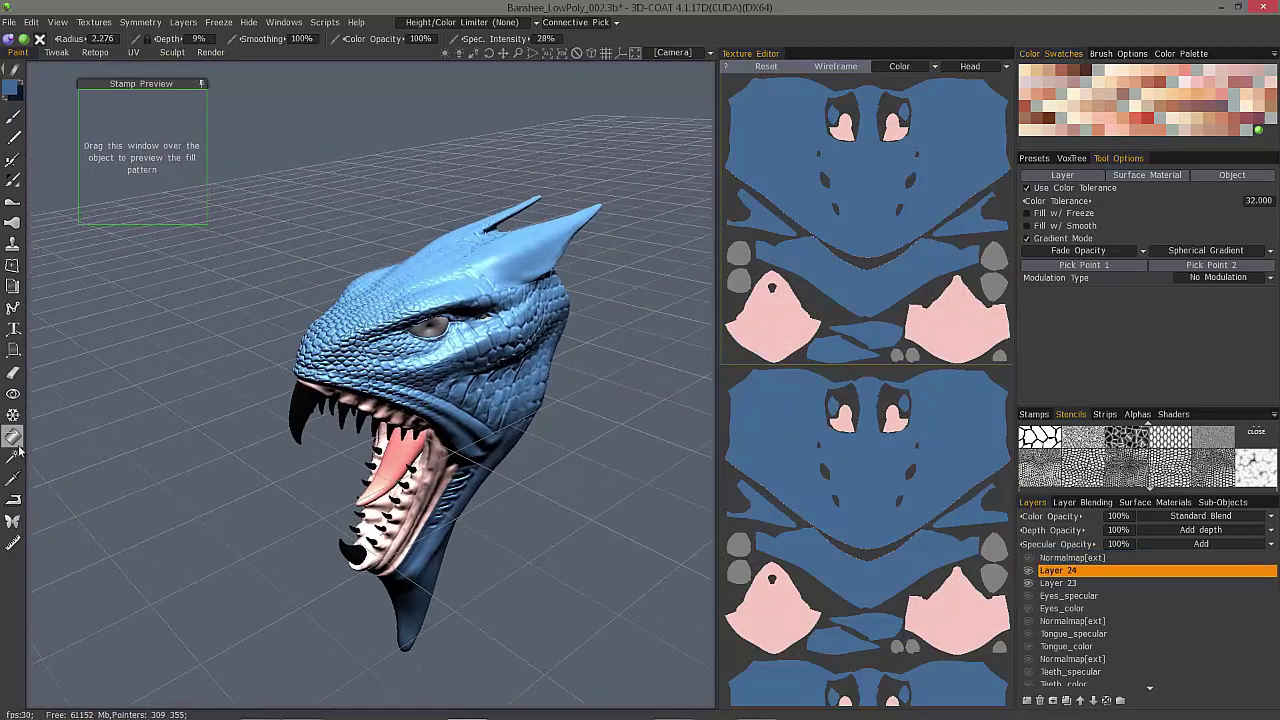
click(466, 25)
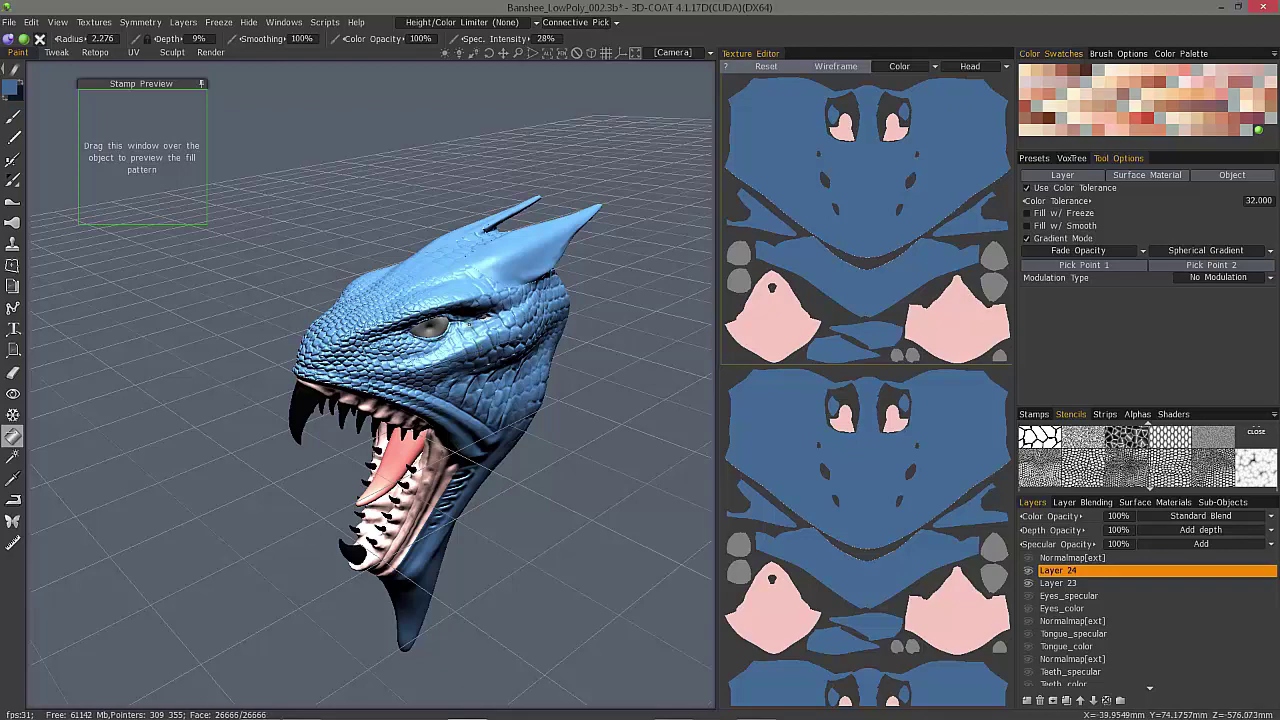
click(466, 24)
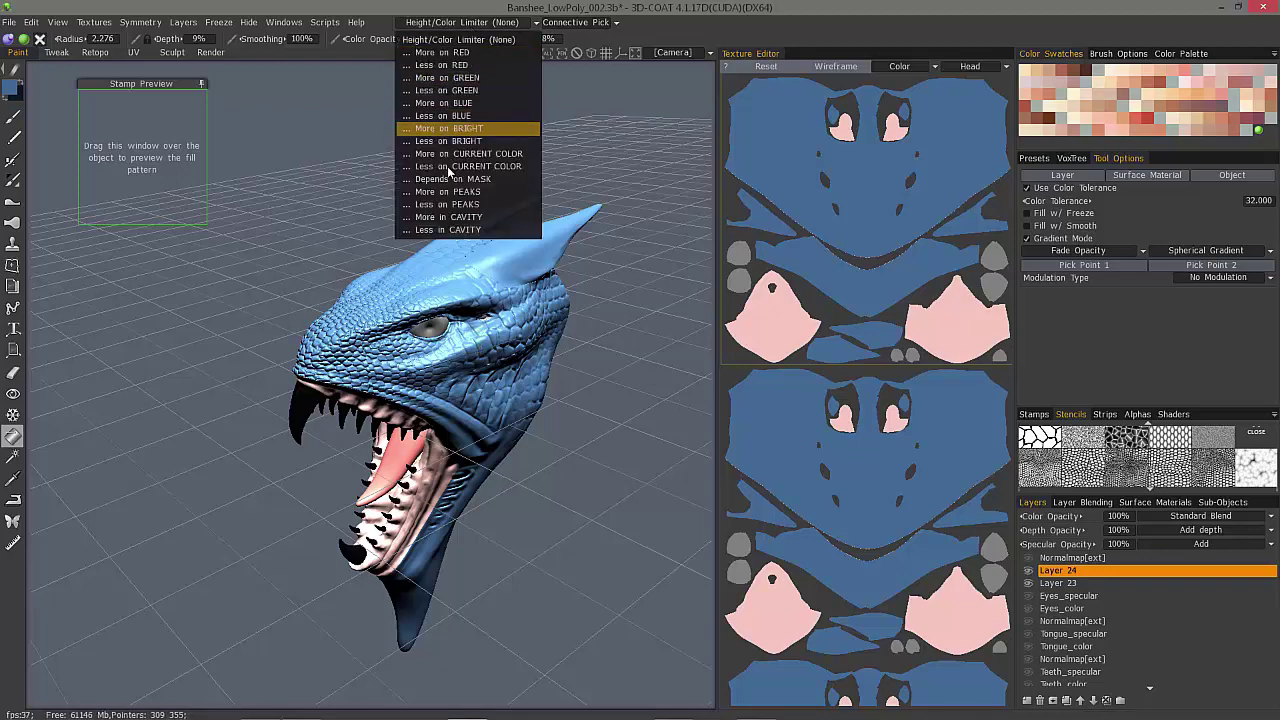
click(447, 220)
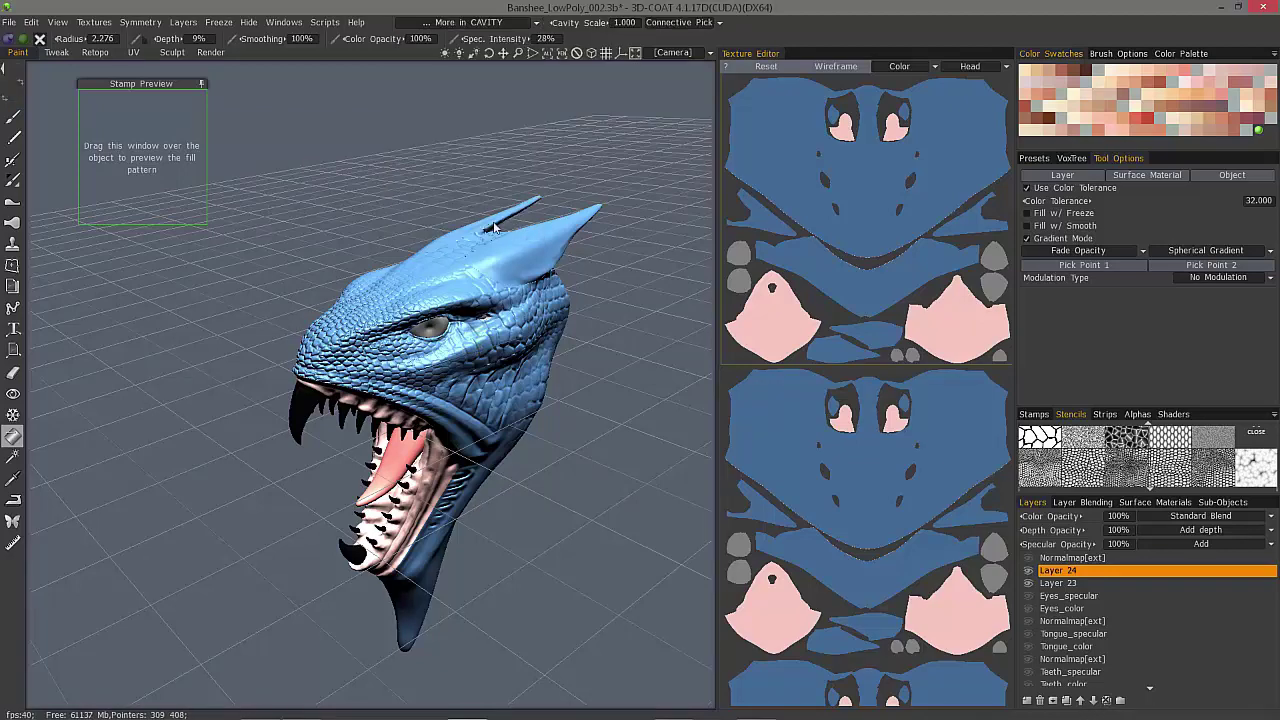
- Set the foreground colour to a near-black blue for filling the head's cavities
alt+drag(484, 212, 562, 234)
alt+right_drag(562, 234, 1035, 225)
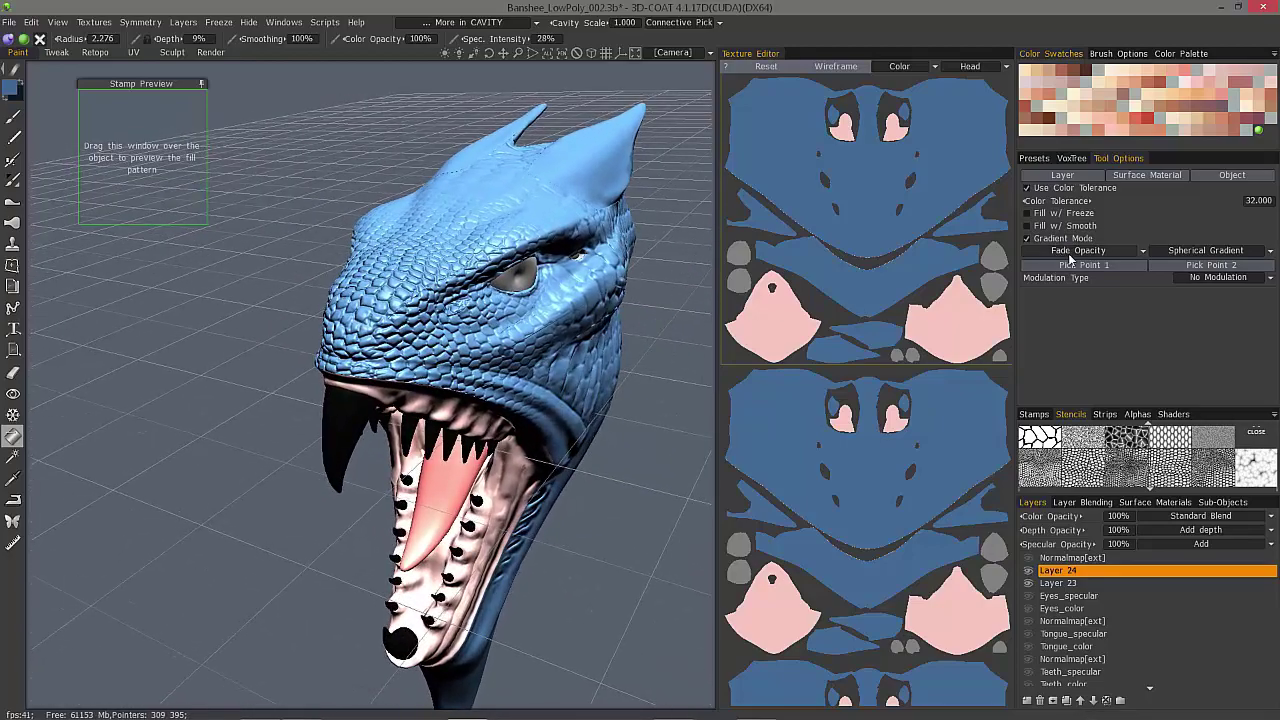
alt+drag(290, 160, 205, 140)
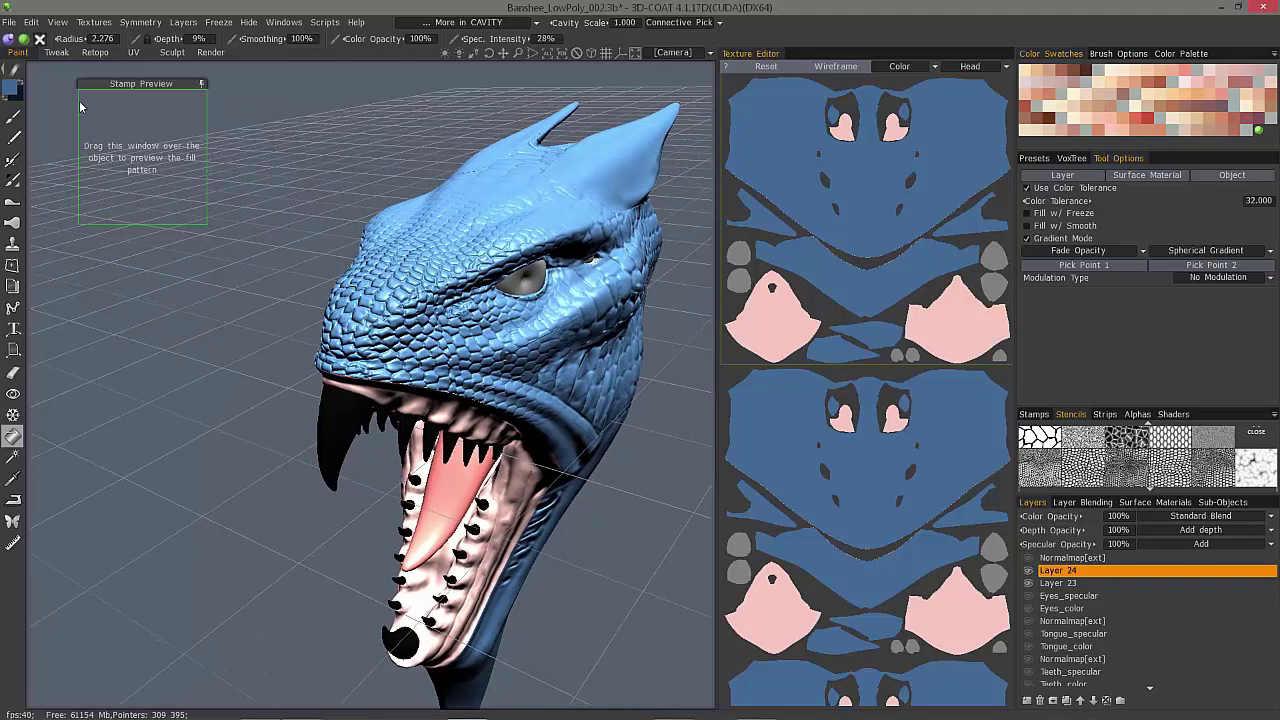
click(12, 88)
drag(277, 471, 272, 469)
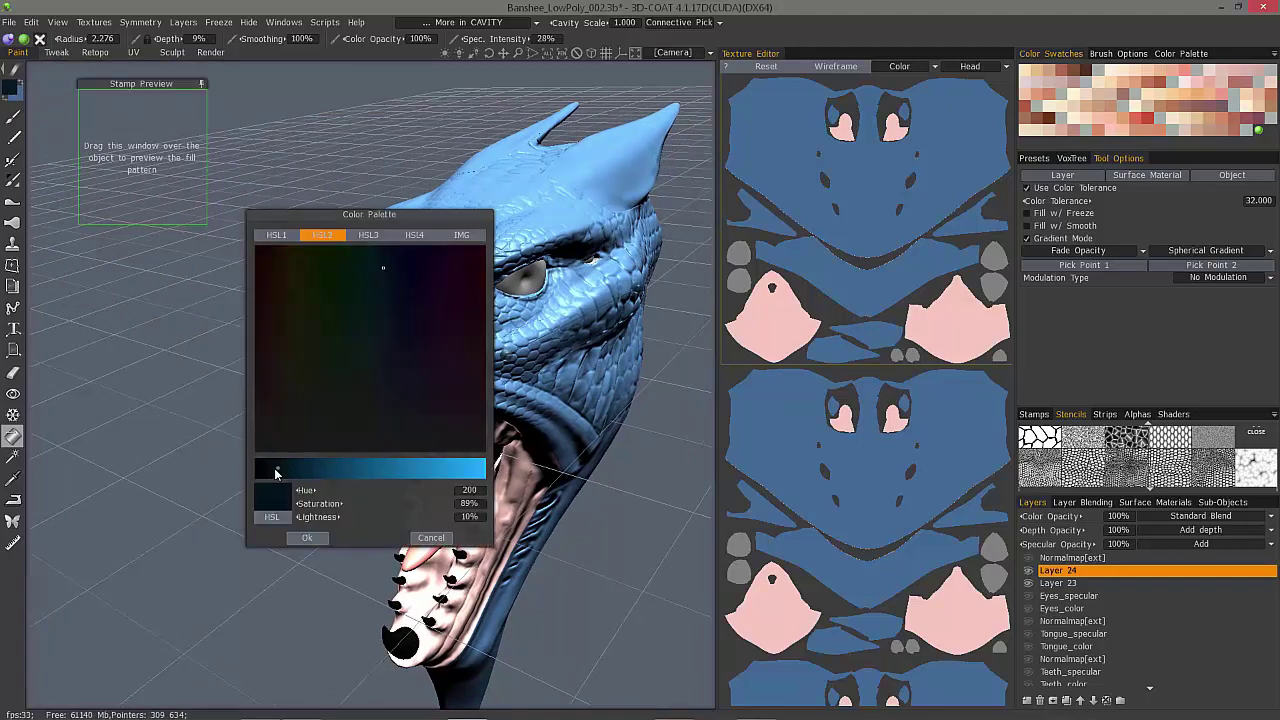
click(307, 539)
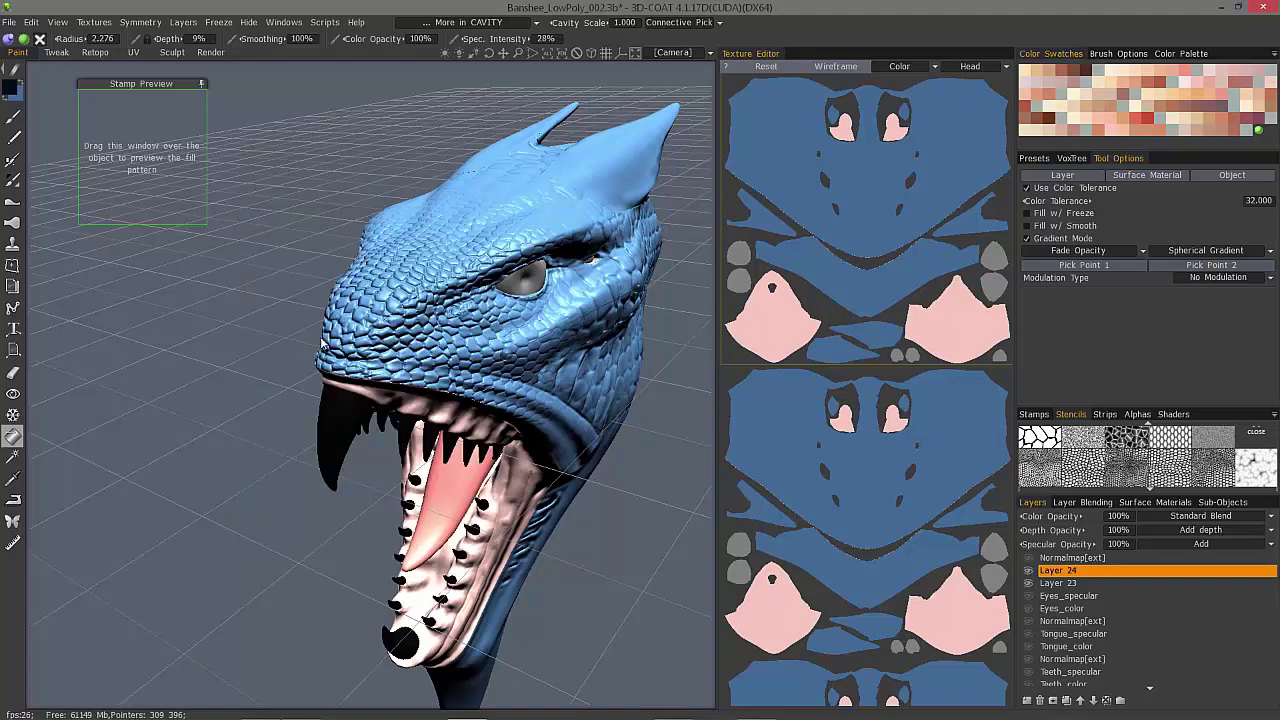
- Place the gradient's Point 1 on the snout and Point 2 on the crown between the horns
drag(268, 217, 335, 221)
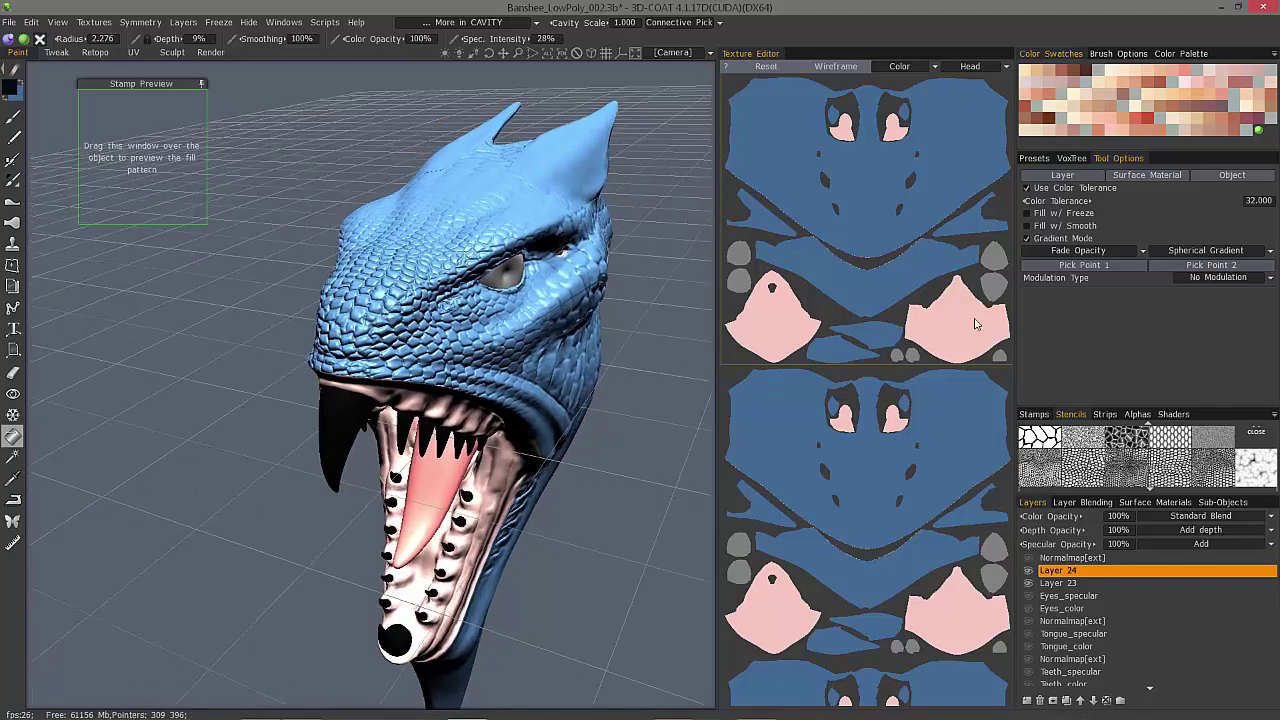
click(1085, 271)
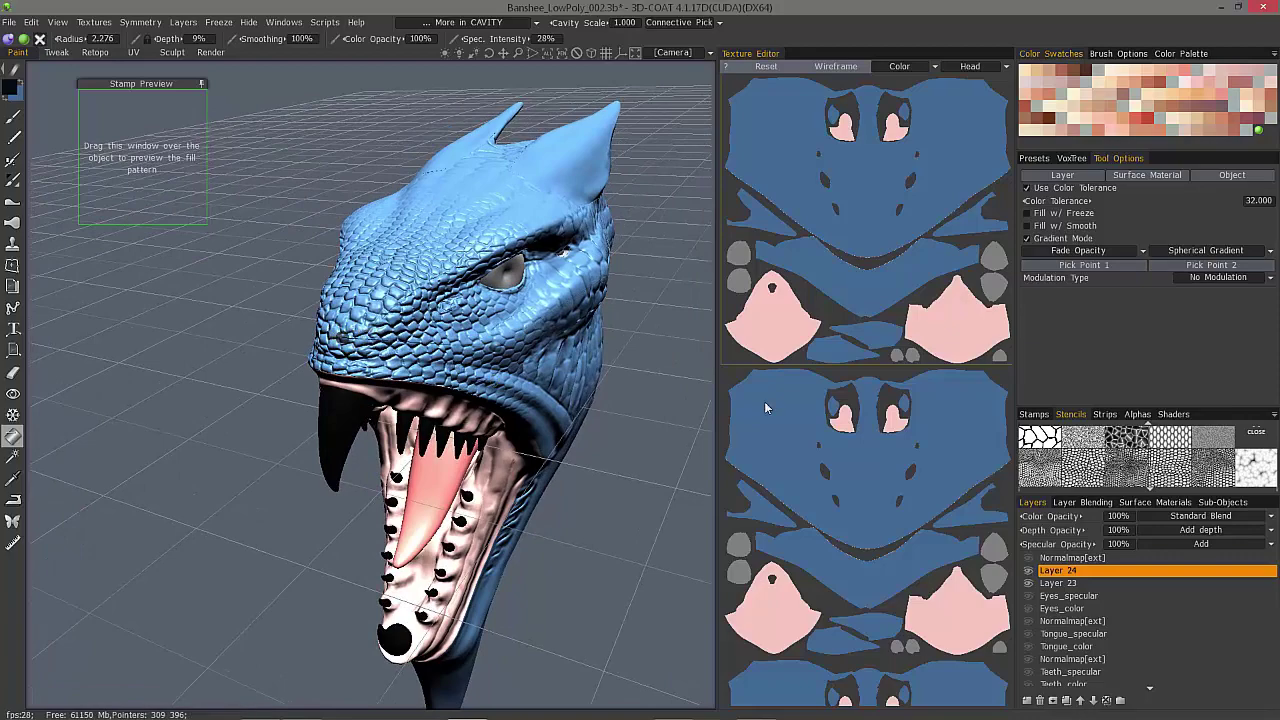
click(1209, 269)
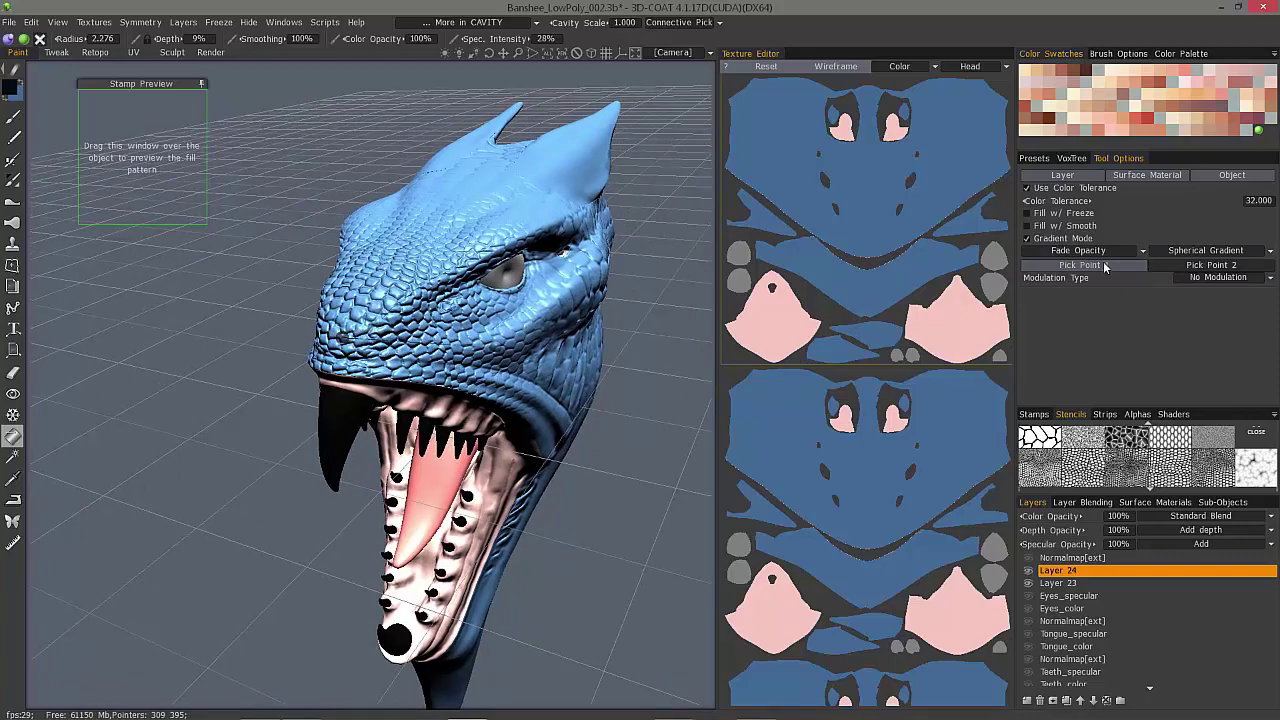
drag(640, 200, 658, 158)
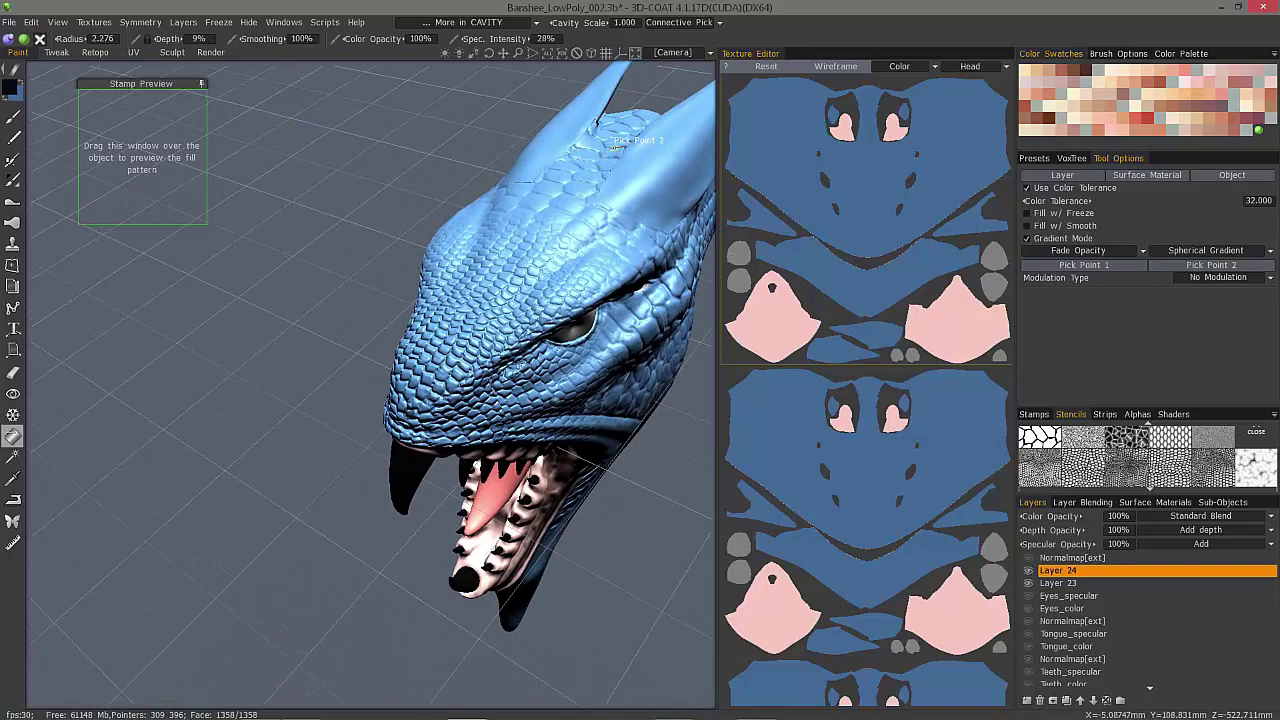
- Fill the head's cavities with the dark colour along the gradient, and undo the fill
alt+drag(555, 273, 451, 304)
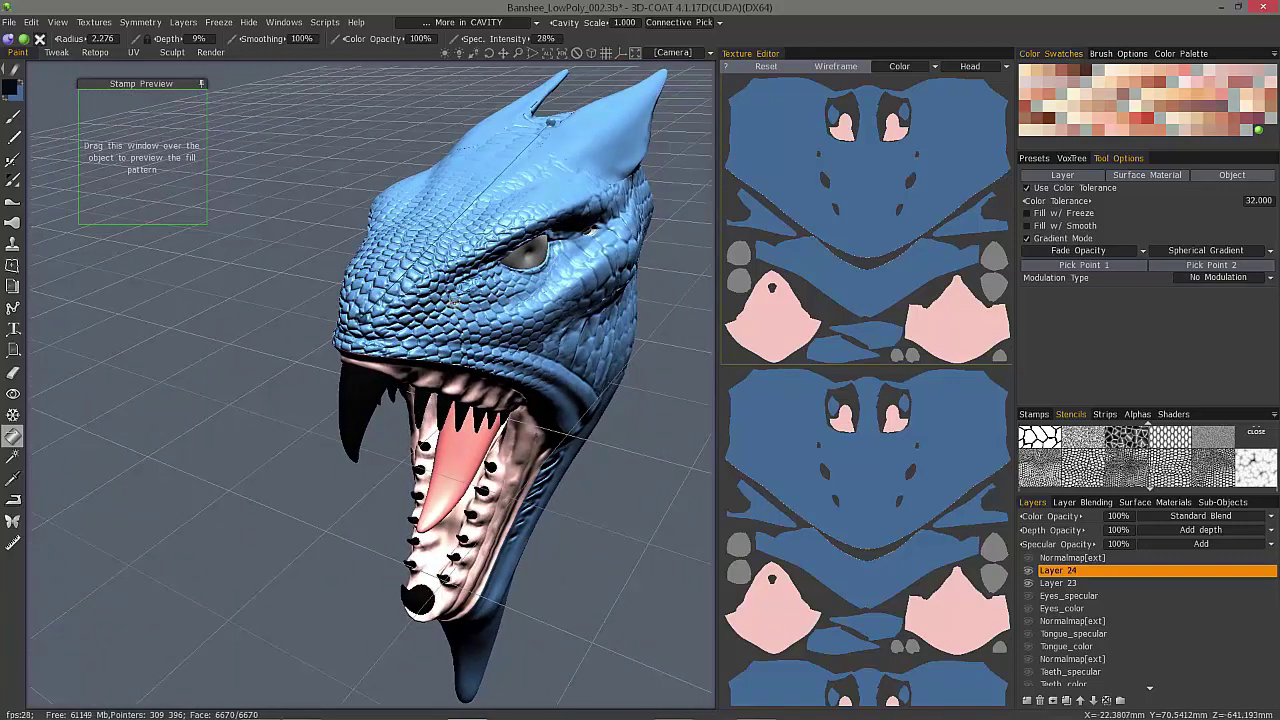
alt+drag(453, 302, 488, 256)
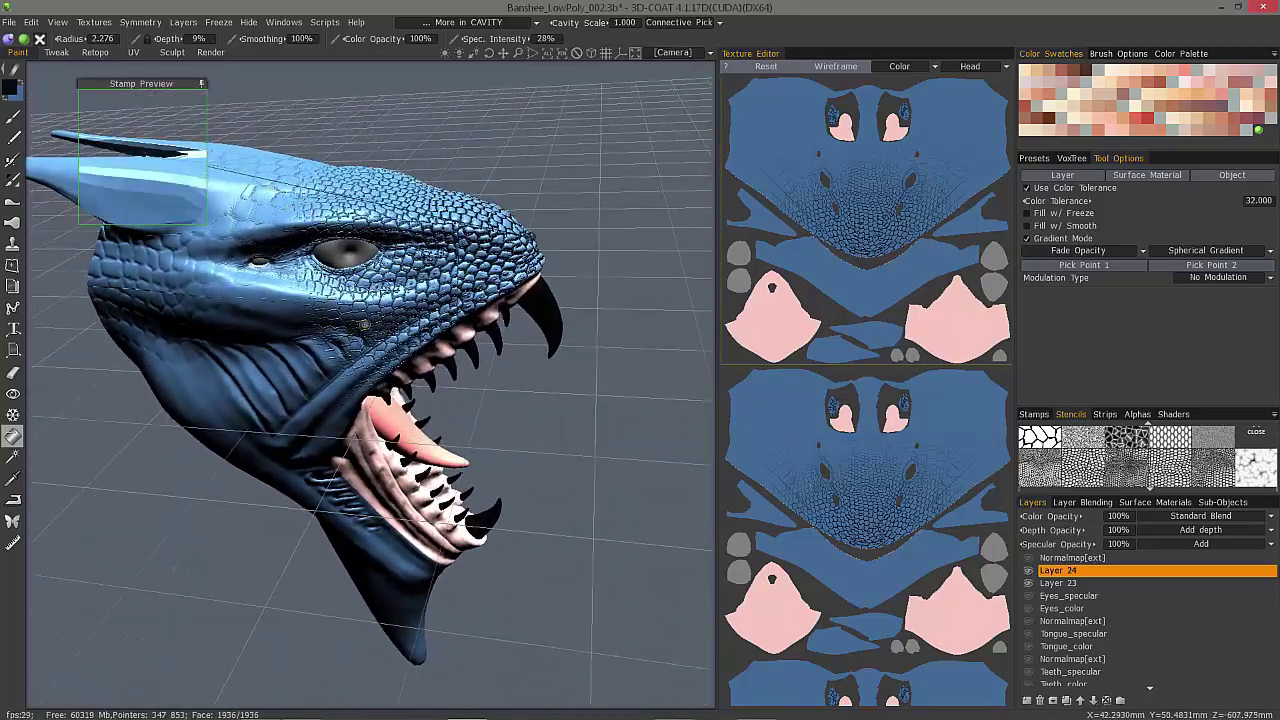
alt+drag(364, 325, 405, 368)
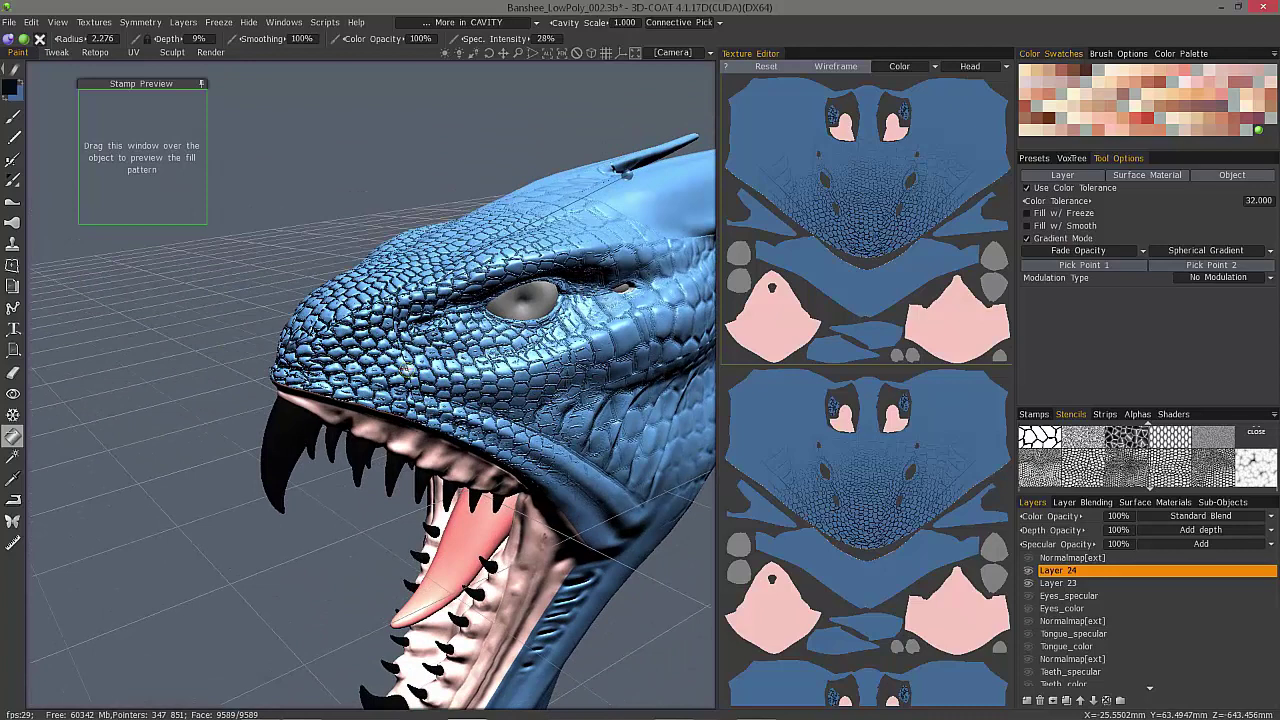
key(ctrl+z)
- Turn off depth painting and fill the head's cavities with the dark colour along the same gradient
drag(335, 325, 322, 385)
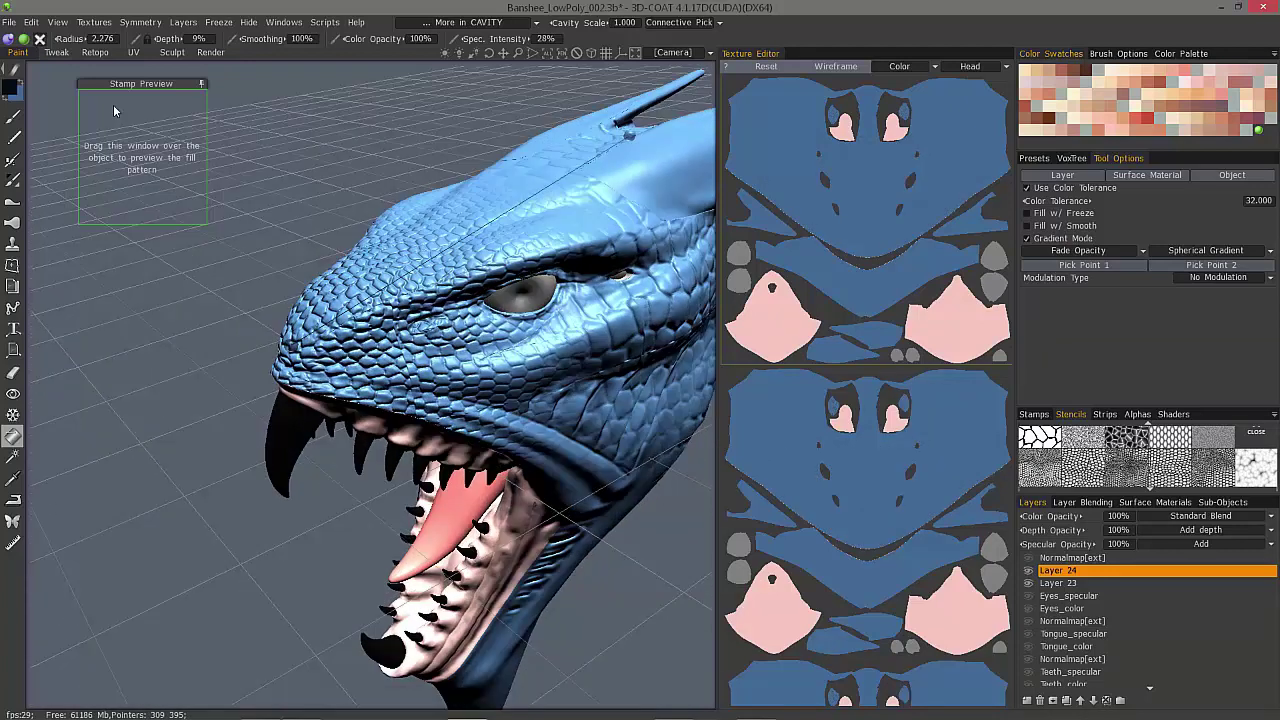
mouse_move(9, 42)
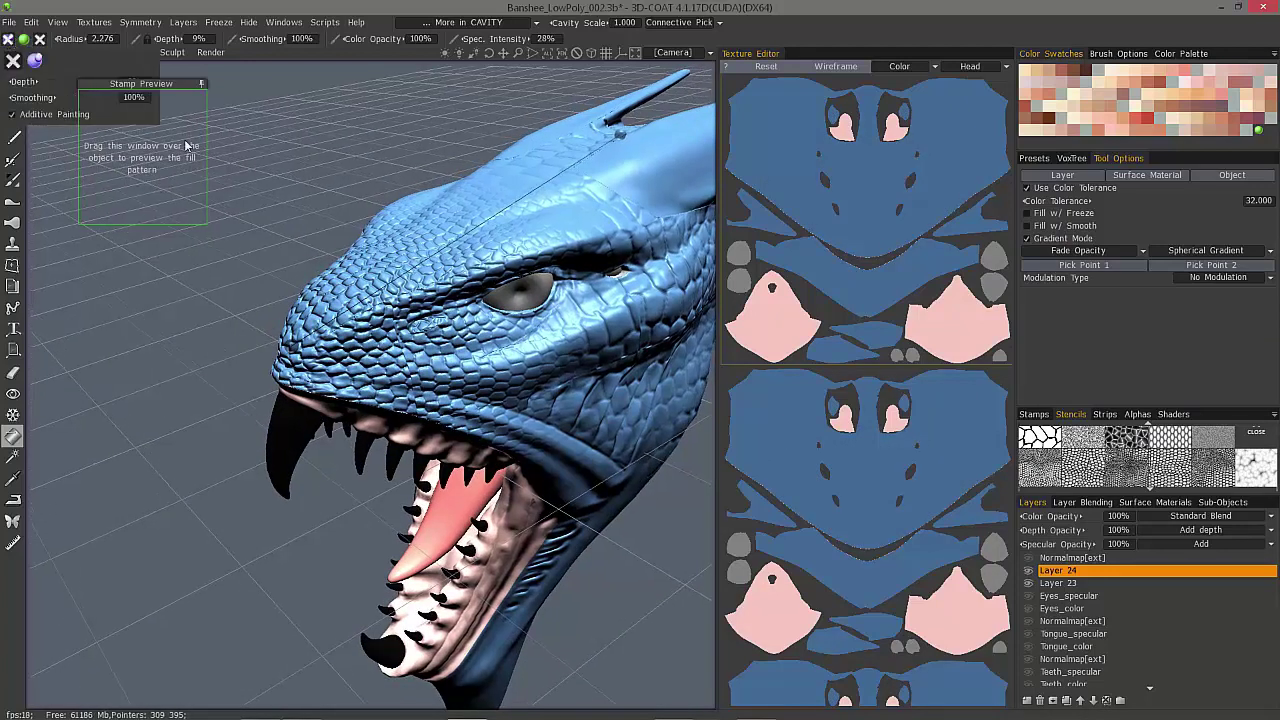
drag(276, 297, 298, 243)
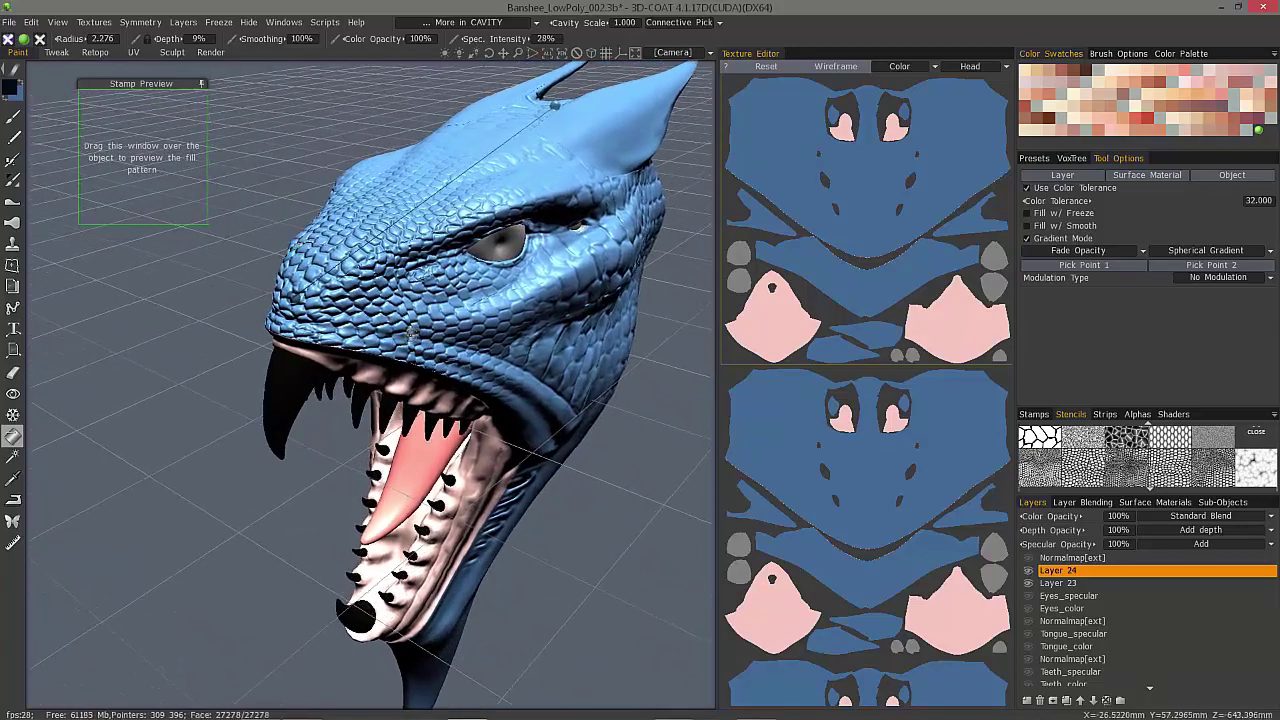
mouse_move(556, 300)
alt+mouse_down()
mouse_move(548, 330)
mouse_move(538, 308)
alt+mouse_up()
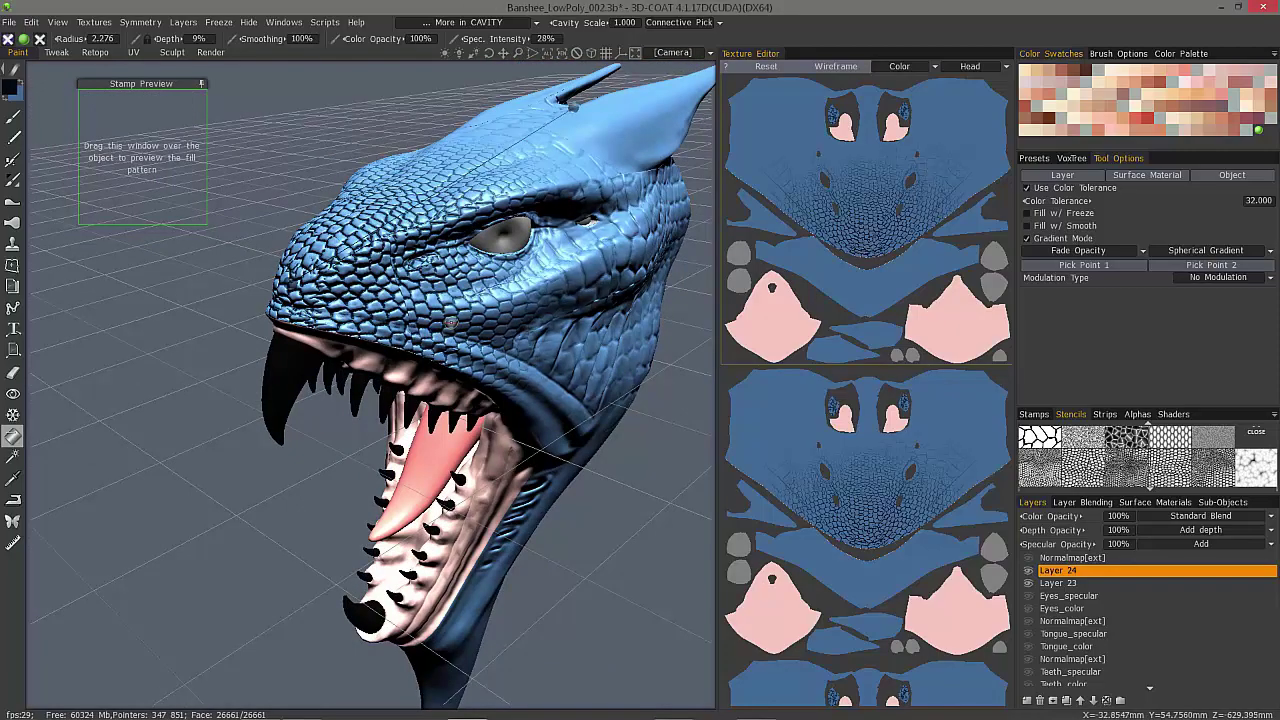
alt+drag(455, 323, 348, 320)
alt+right_drag(348, 320, 365, 350)
alt+drag(365, 350, 347, 312)
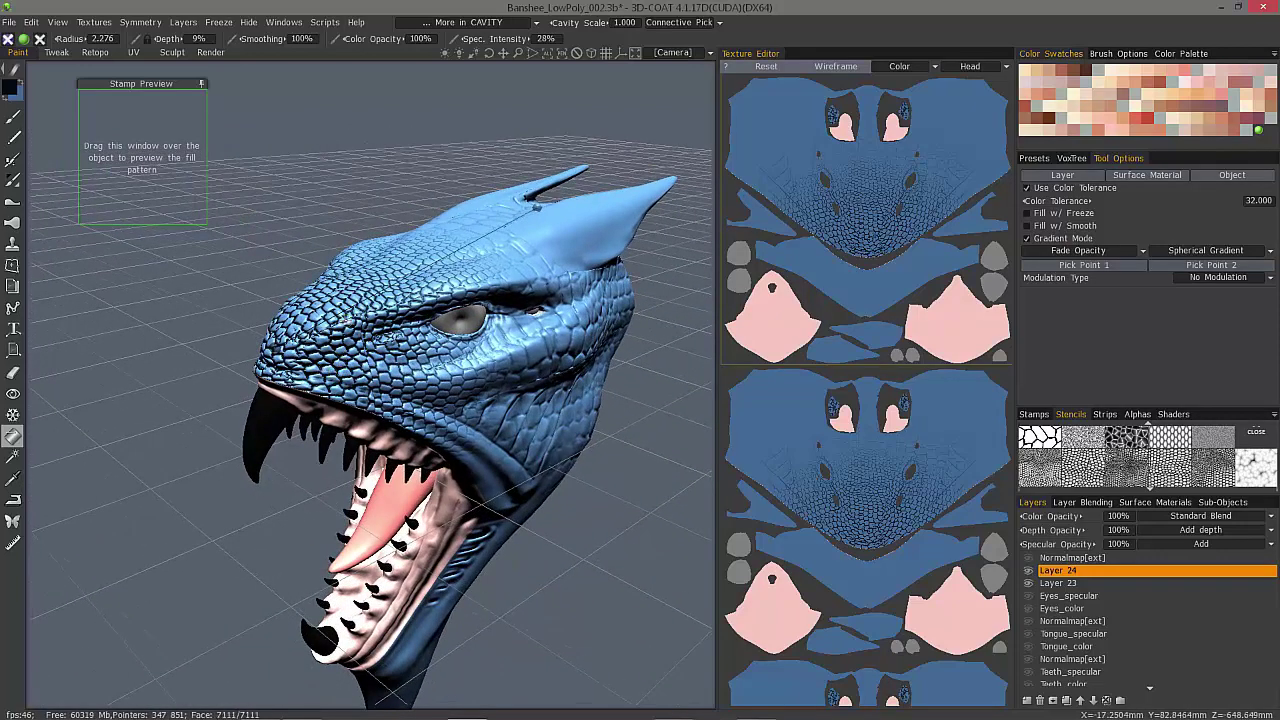
- Set the Color Opacity of Layer 24 to 50%
click(1118, 516)
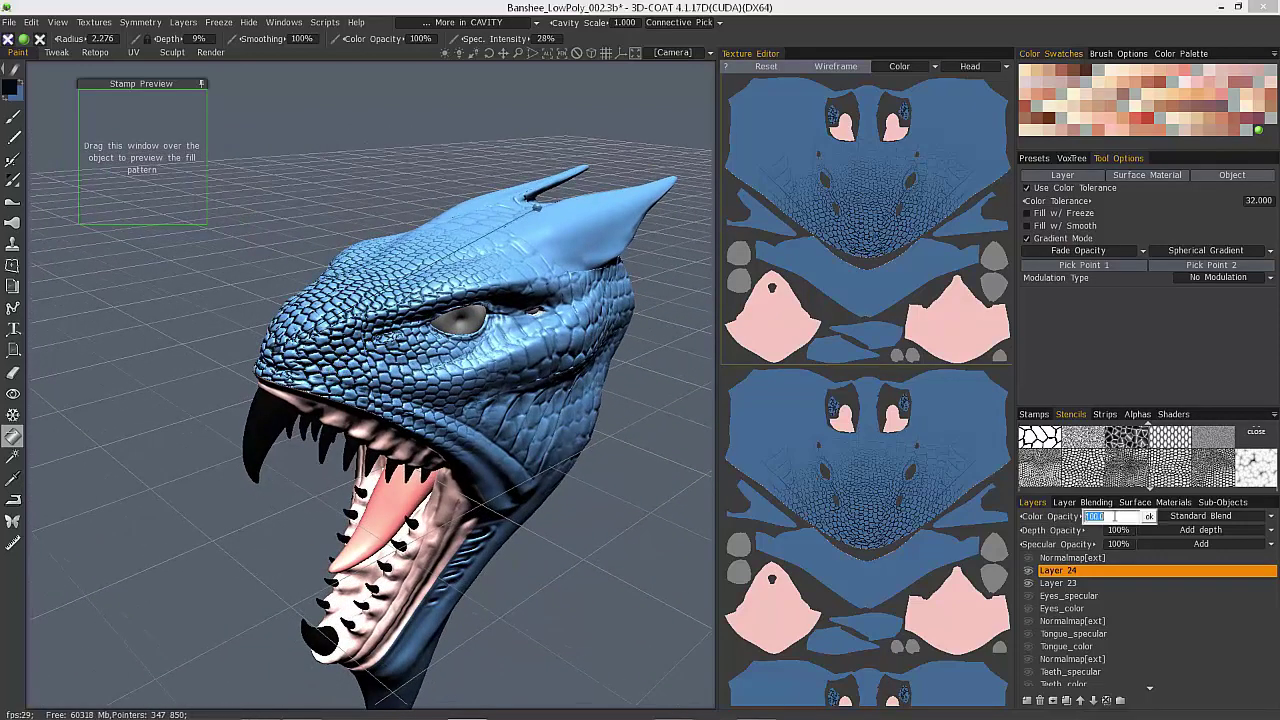
text(50)
key(Return)
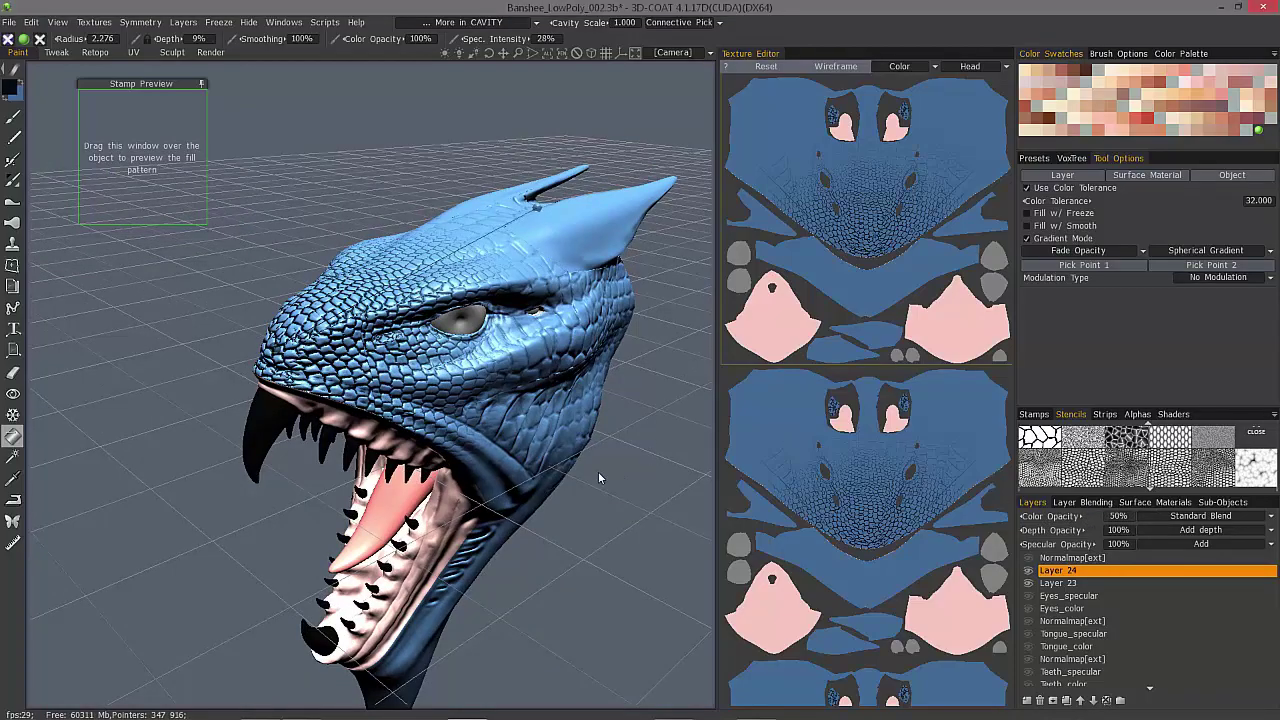
- Turn off Gradient Mode and set the fill's Modulation Type to Noise
middle_drag(599, 473, 604, 469)
drag(565, 342, 440, 281)
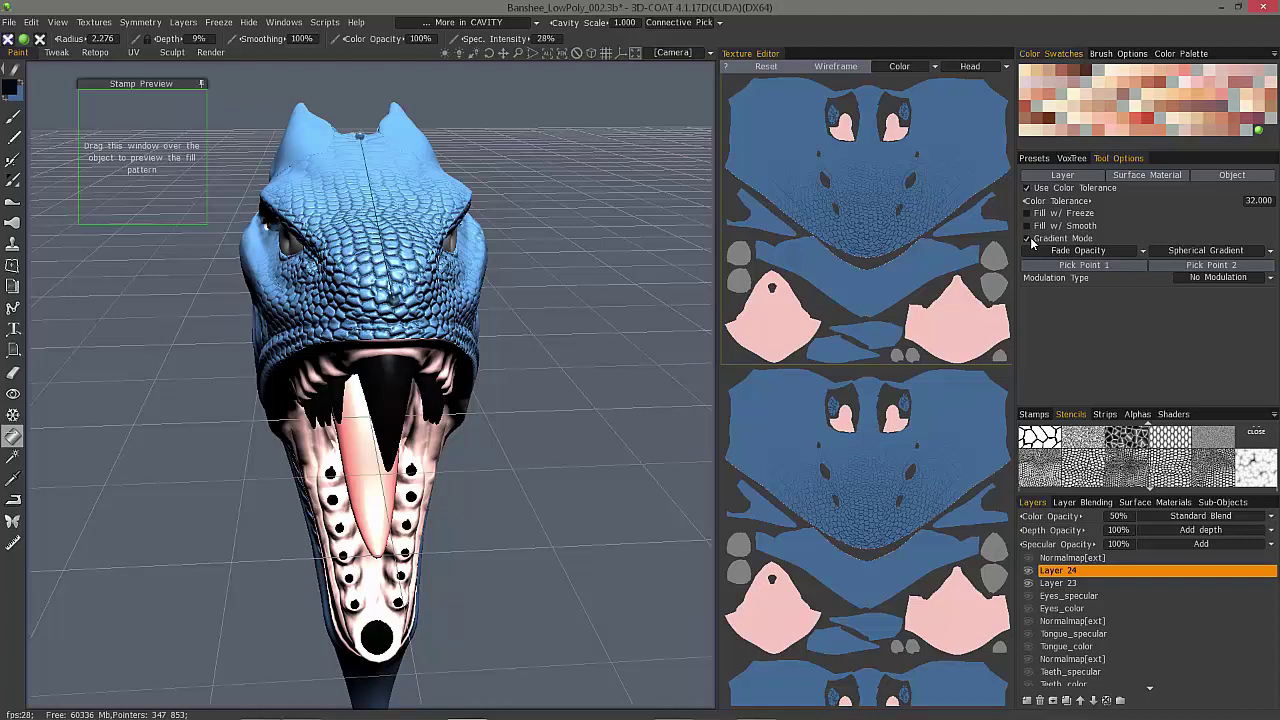
click(1028, 239)
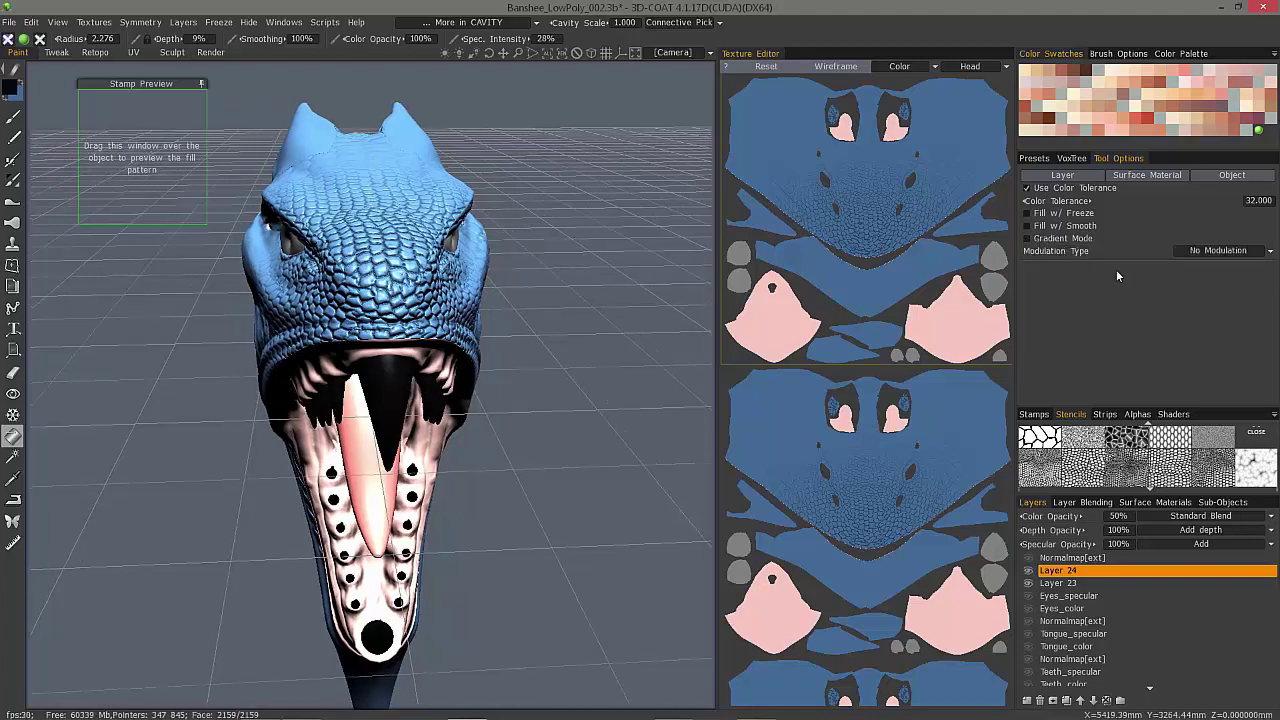
click(1212, 251)
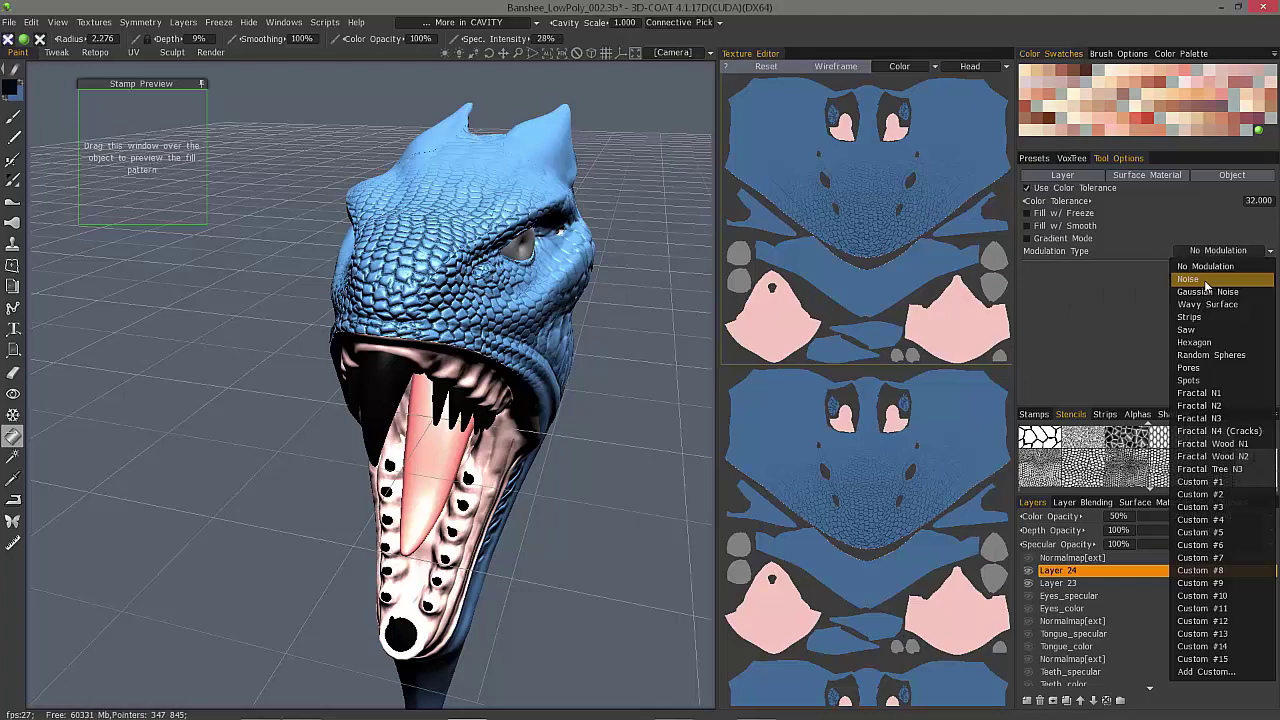
click(1206, 280)
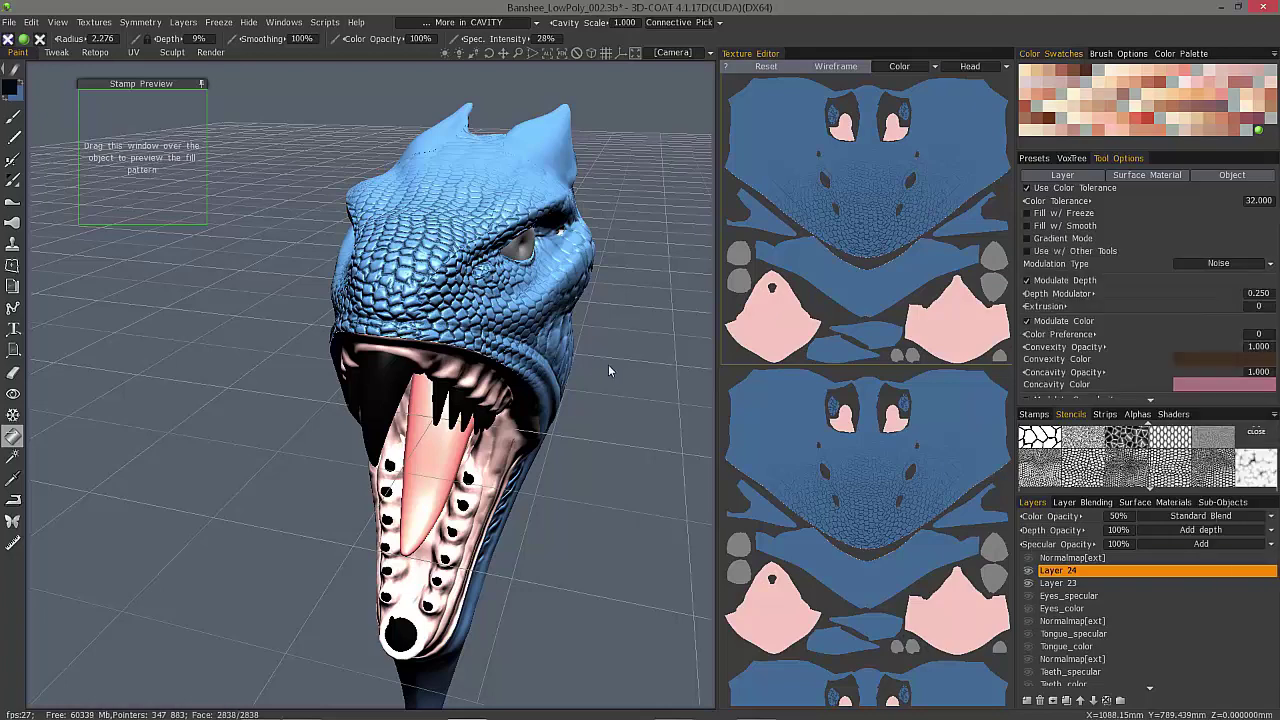
- Hide Layer 24 and add a new layer above it
click(1030, 572)
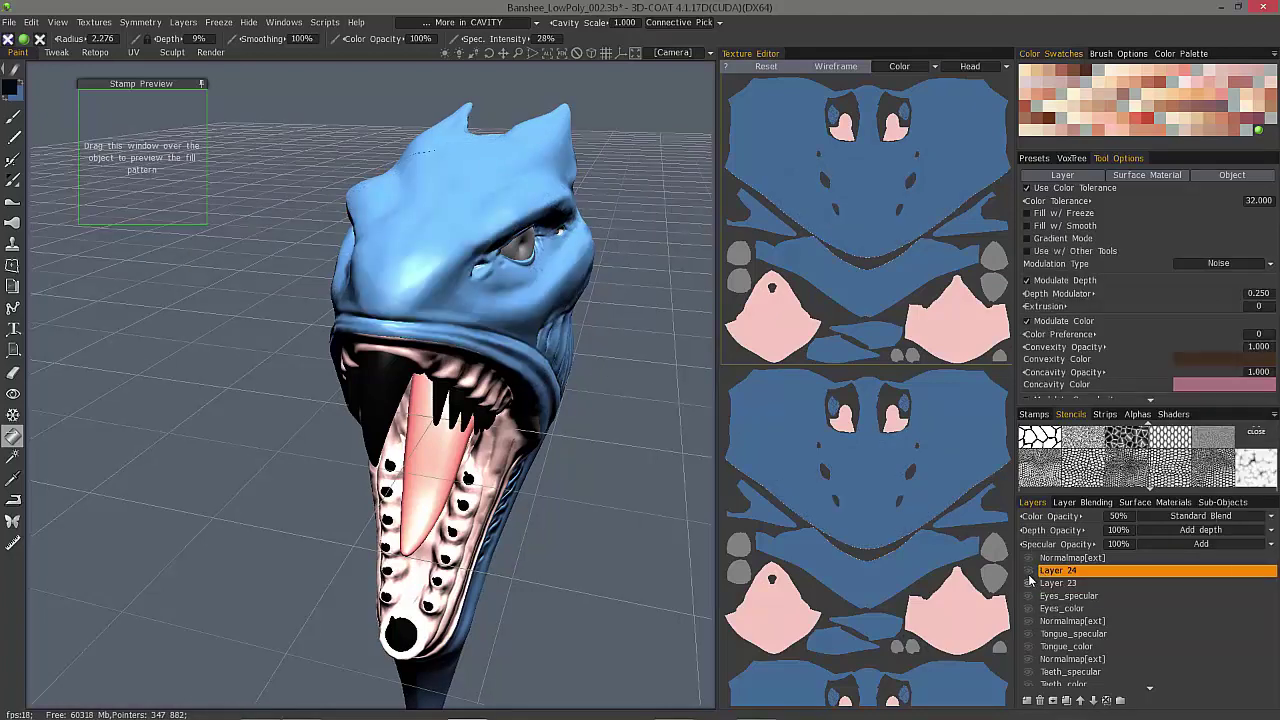
ctrl+click(1060, 557)
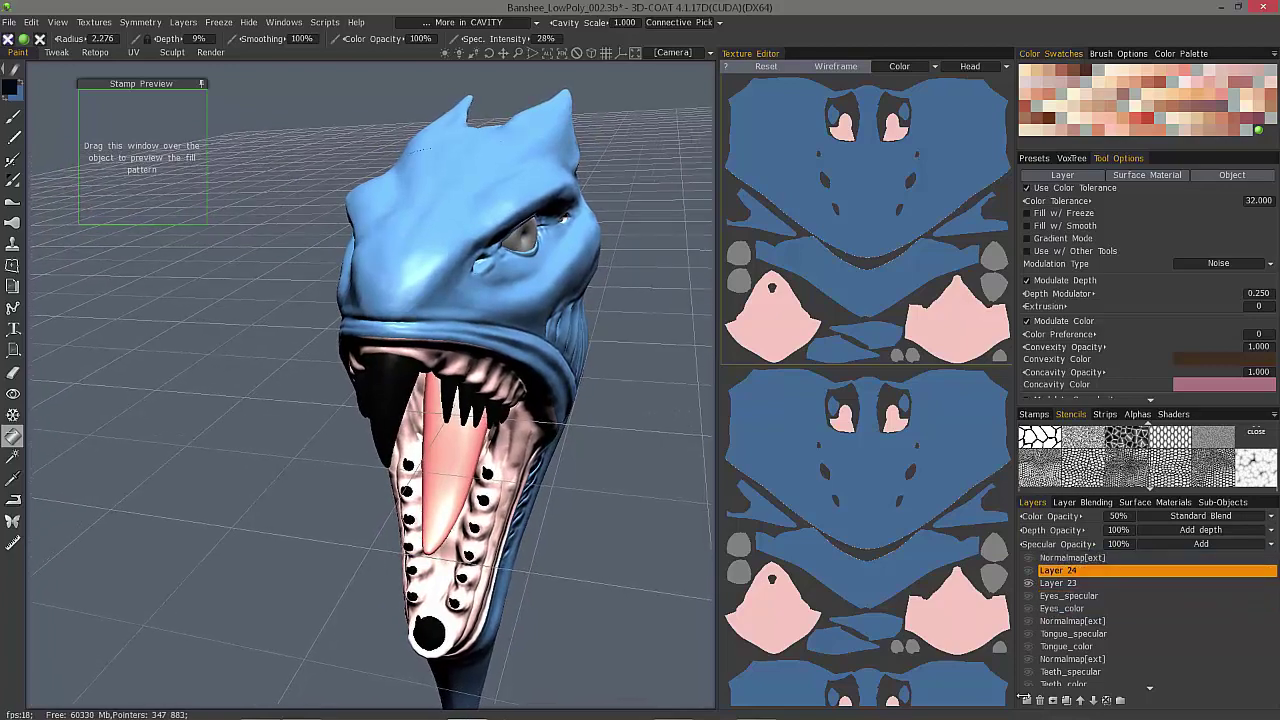
click(1027, 700)
drag(640, 350, 385, 160)
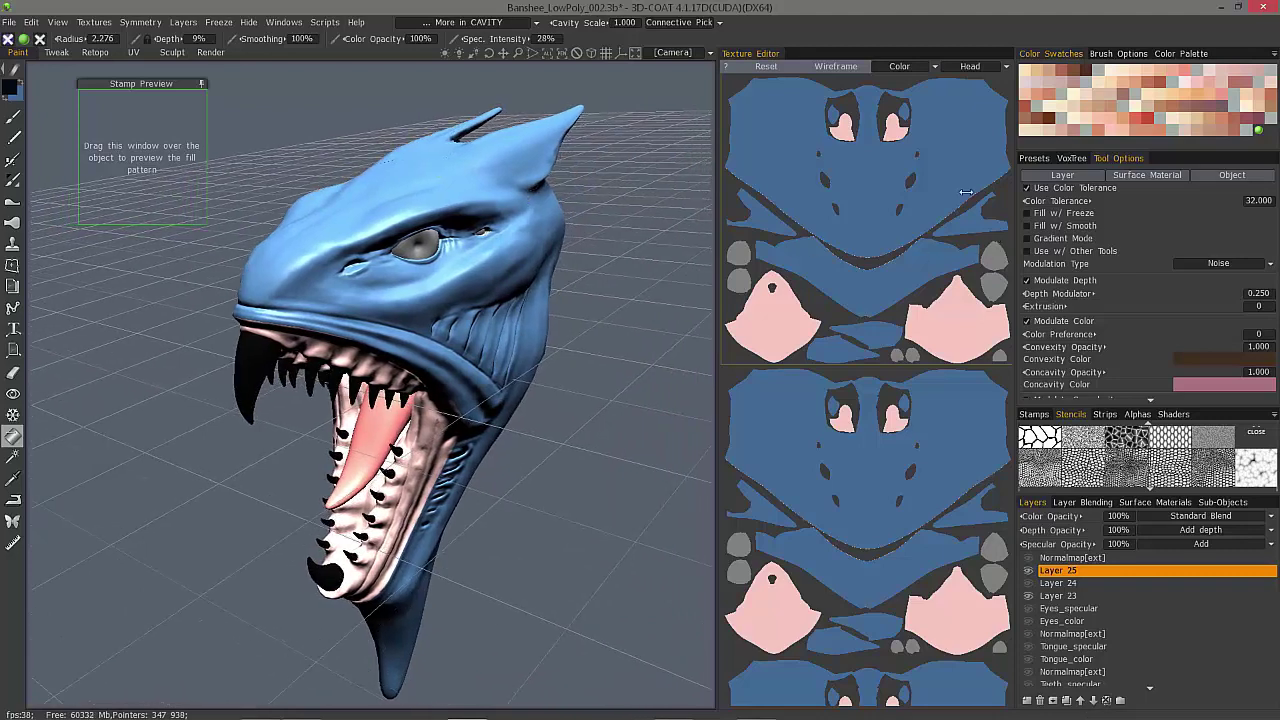
- Keep the Noise modulation and turn off Modulate Specularity and Modulate Depth
click(1205, 264)
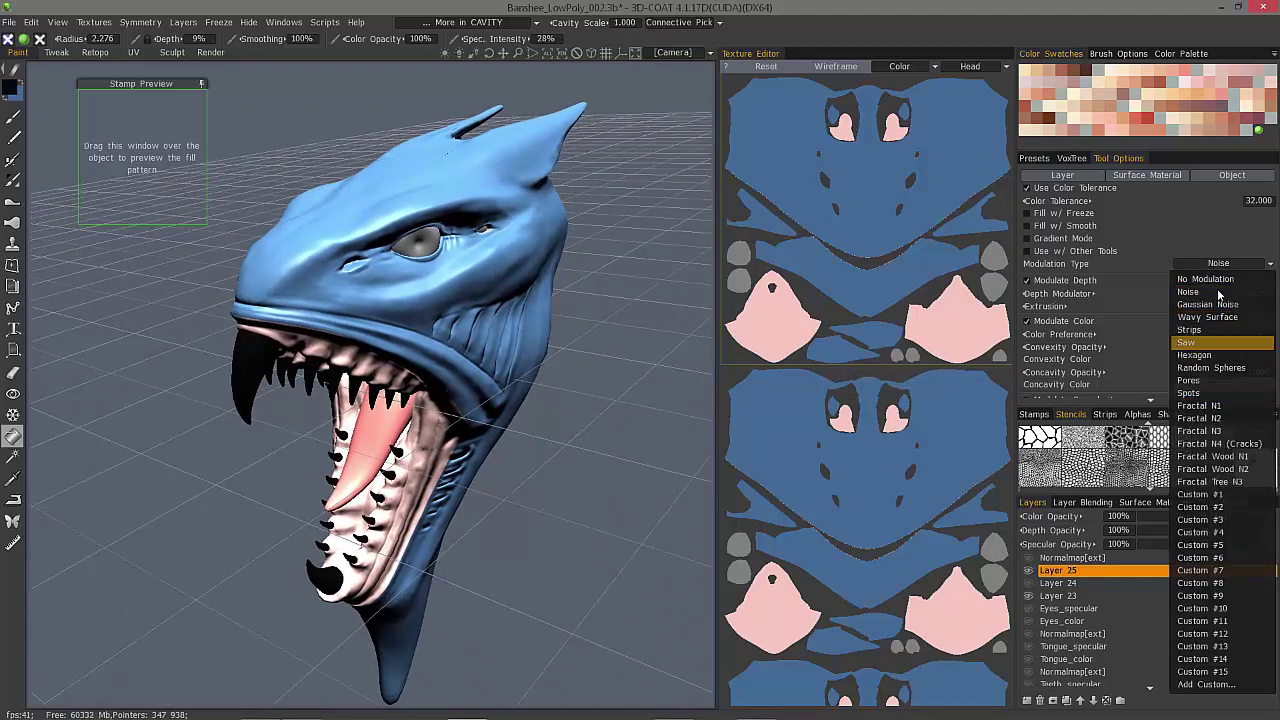
click(1082, 270)
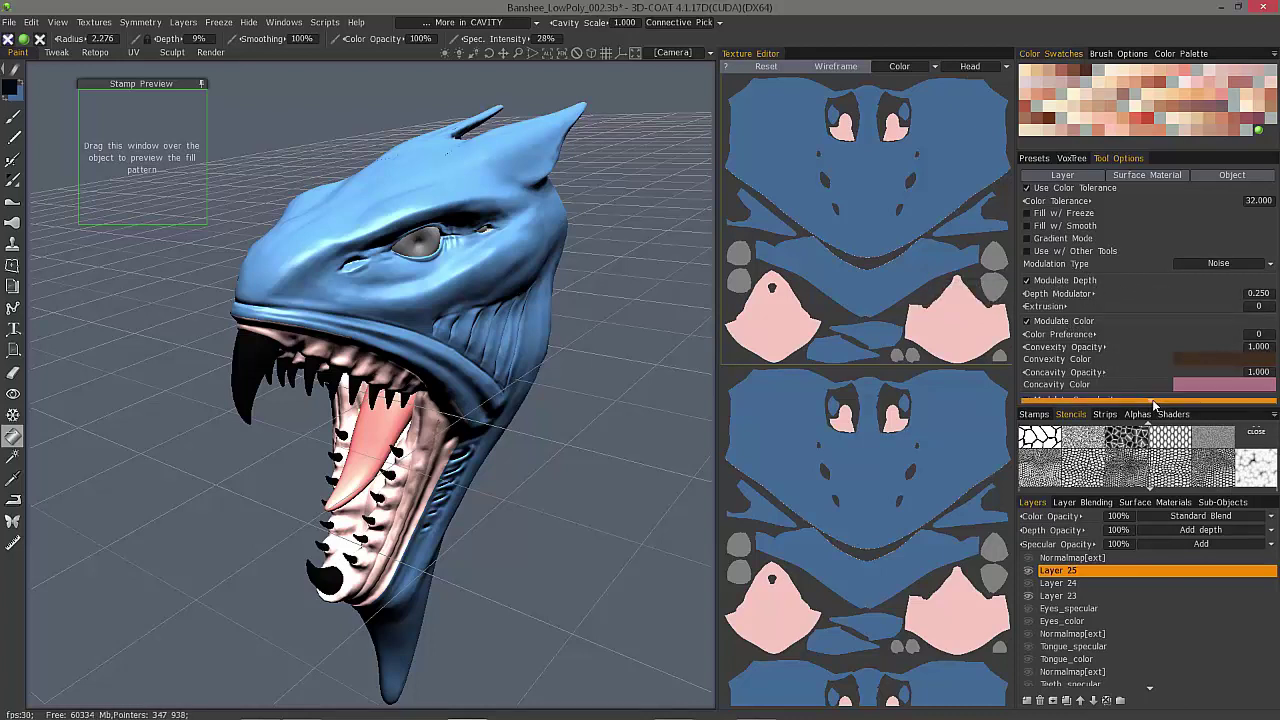
scroll(1150, 400, down, 2)
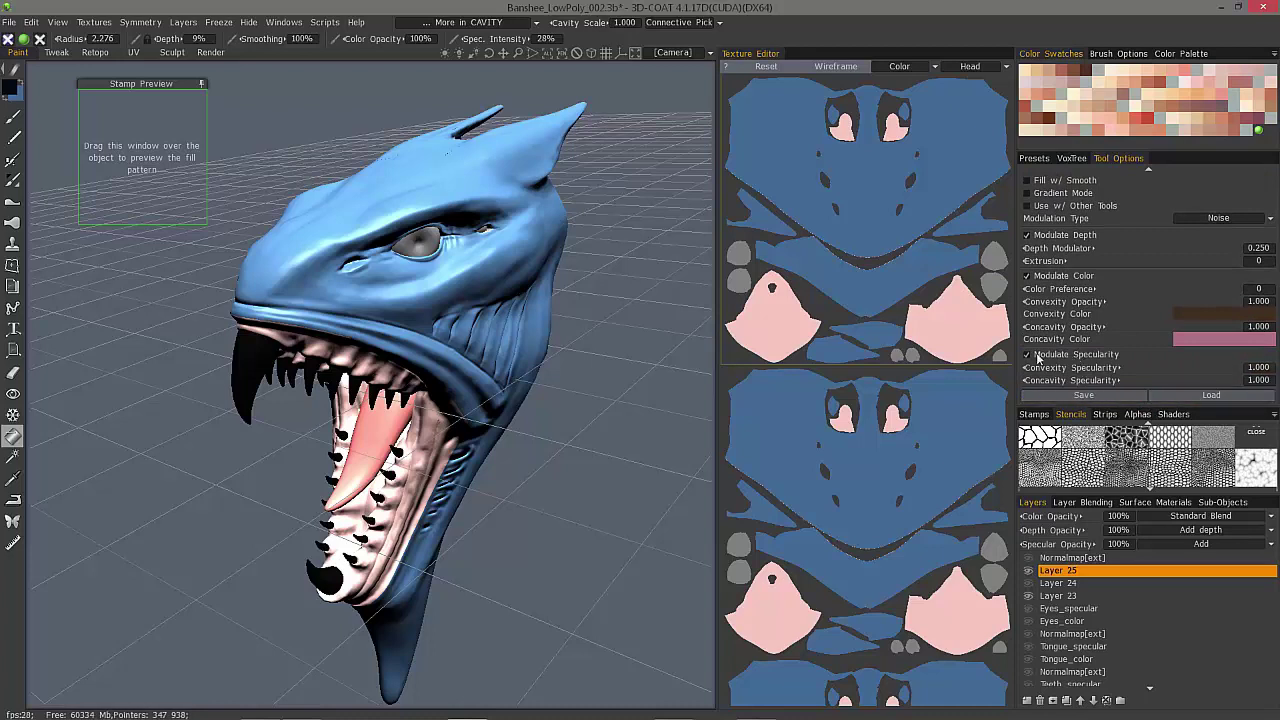
click(1028, 355)
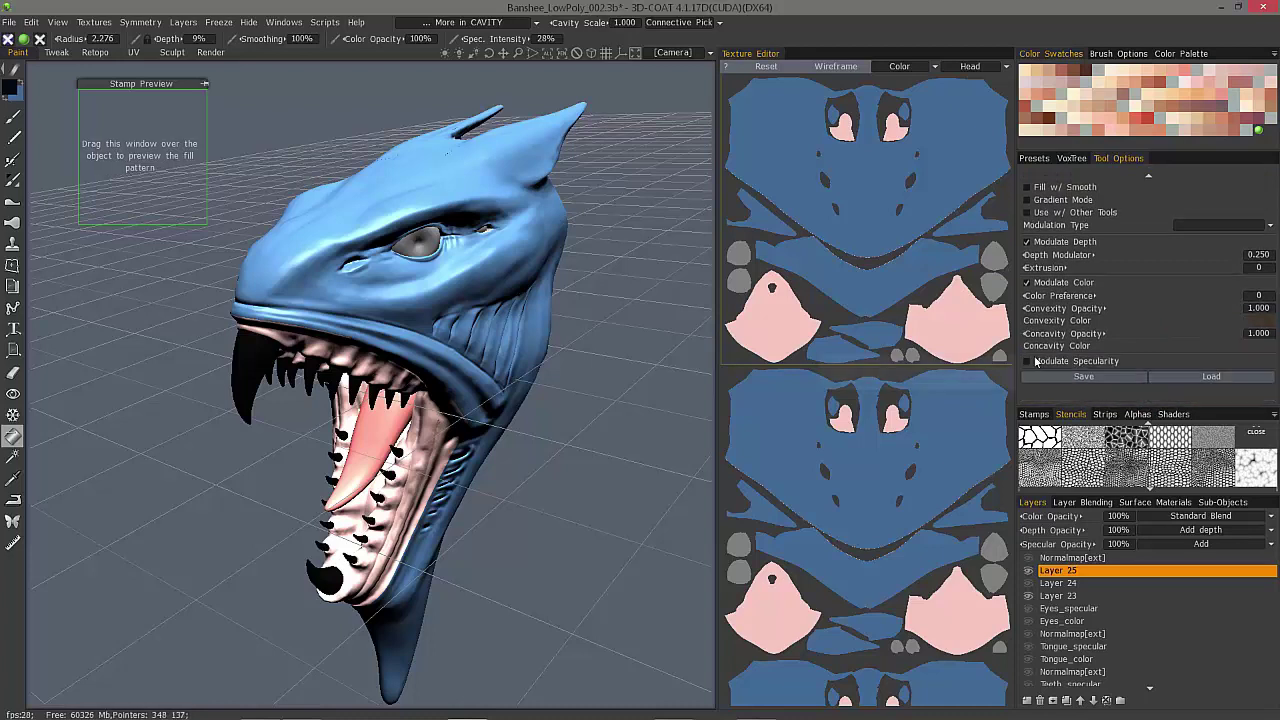
click(1027, 236)
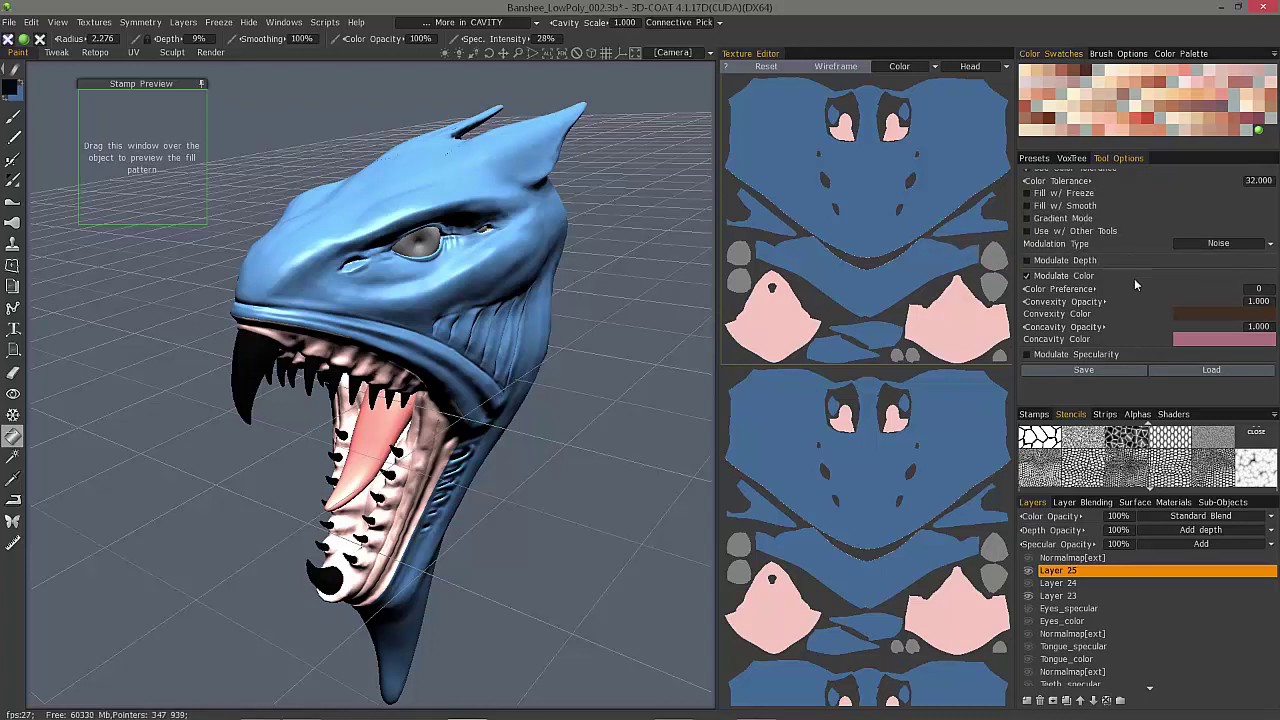
- Set the noise's Convexity Color to a dark purple with hue 283, saturation 86% and lightness 35%
click(1198, 313)
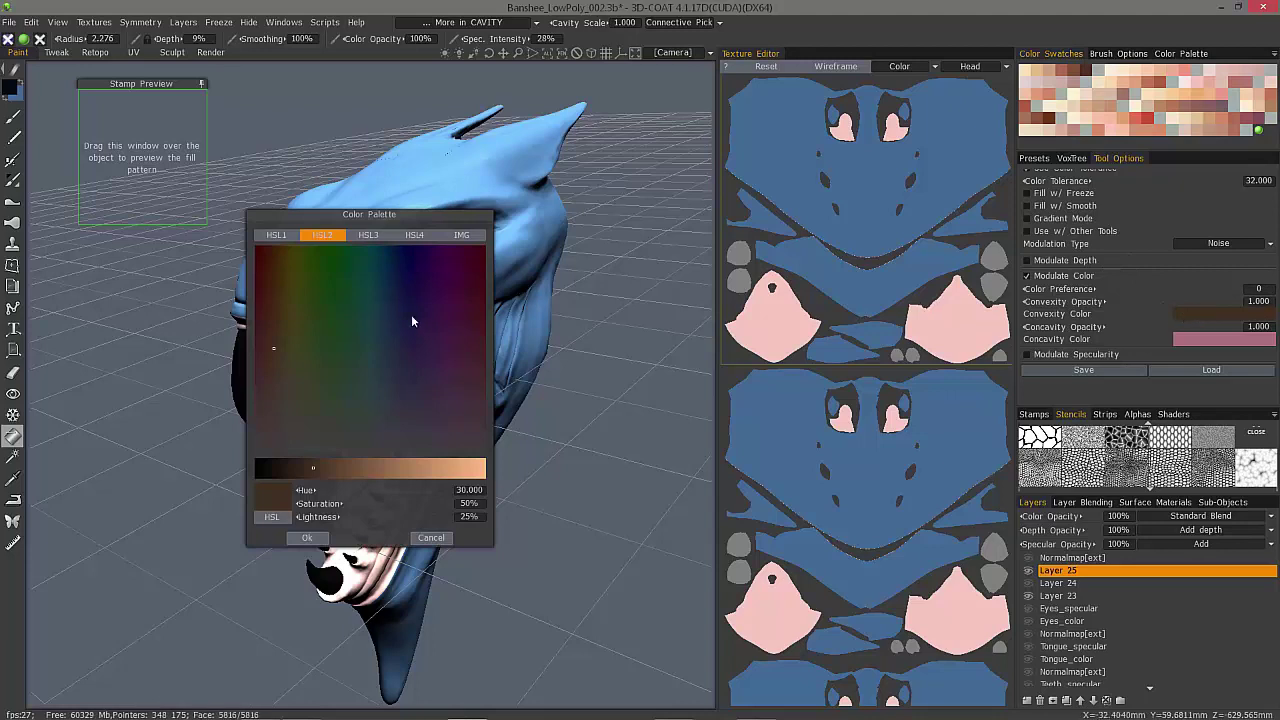
click(437, 295)
drag(437, 295, 436, 272)
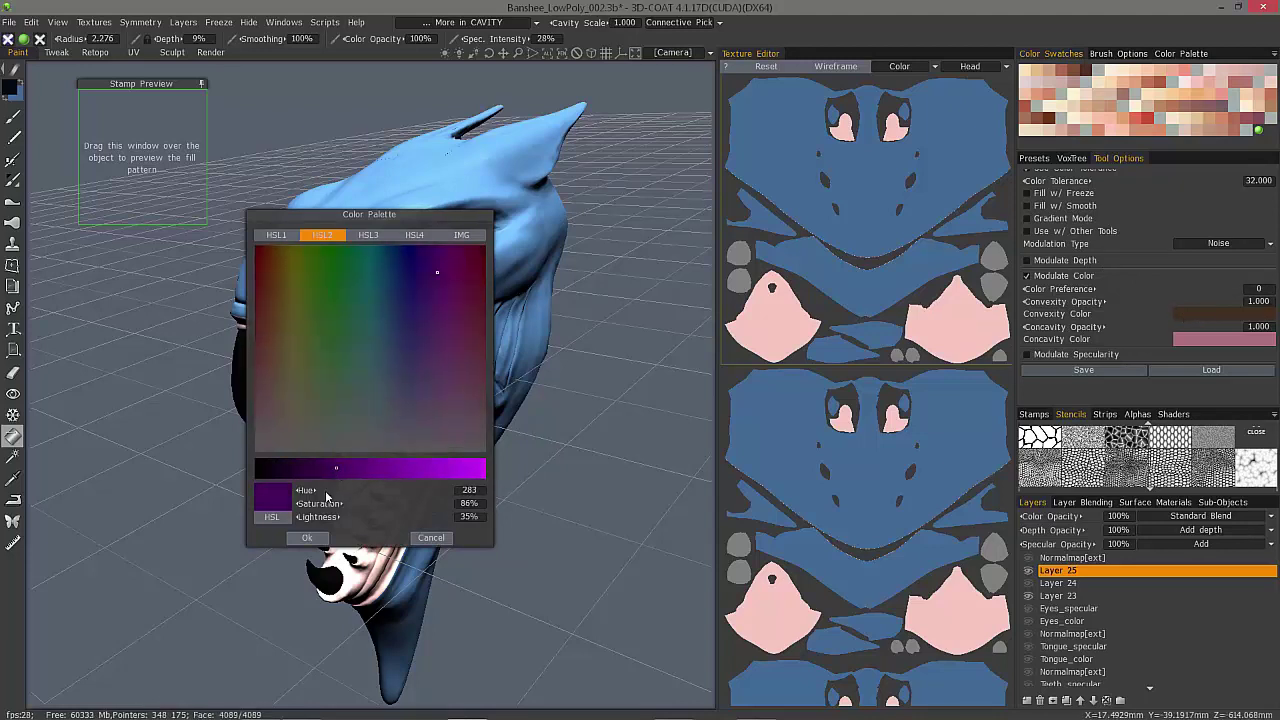
click(307, 537)
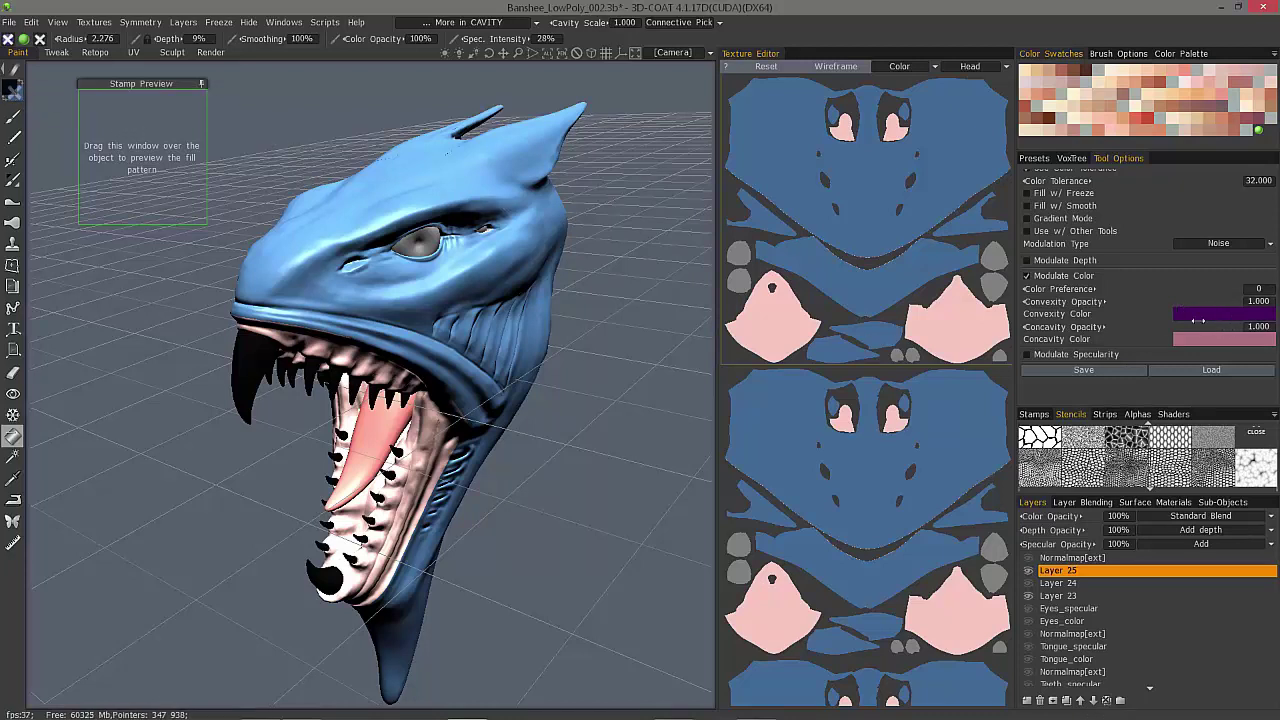
- Preview the noise colour pattern over the creature's eye with the Stamp Preview
scroll(1154, 285, up, 1)
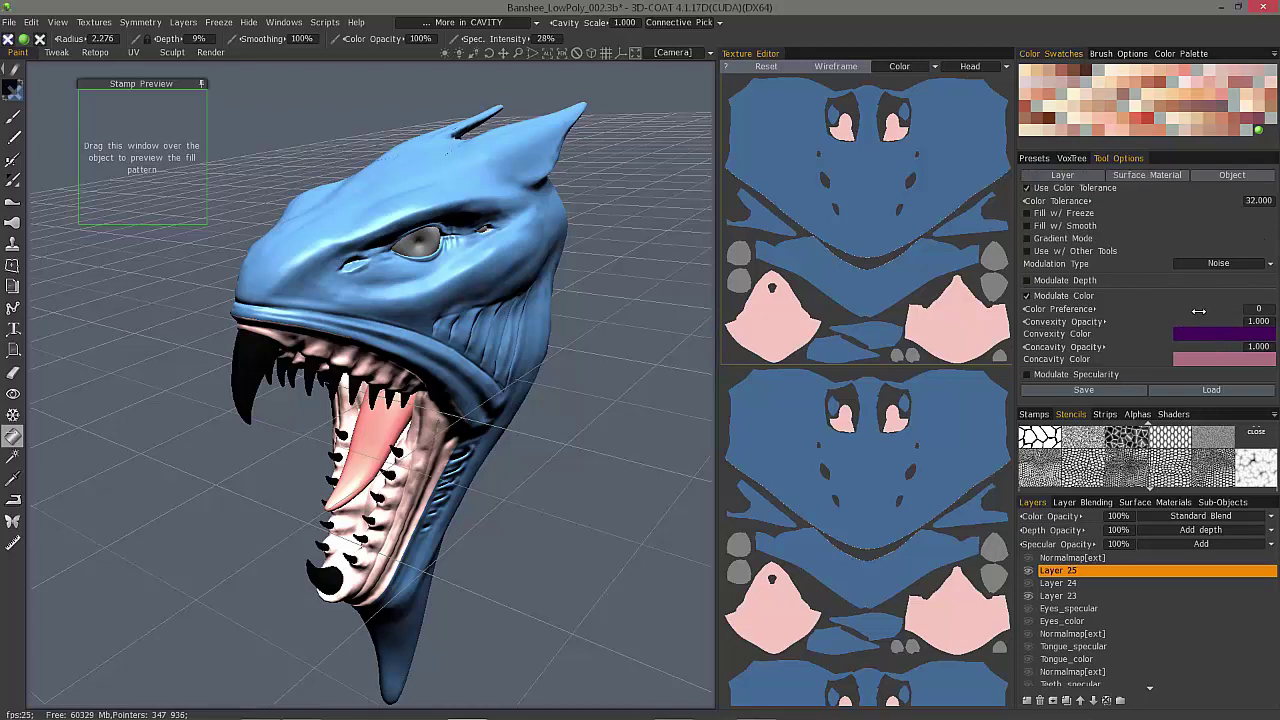
drag(145, 88, 389, 139)
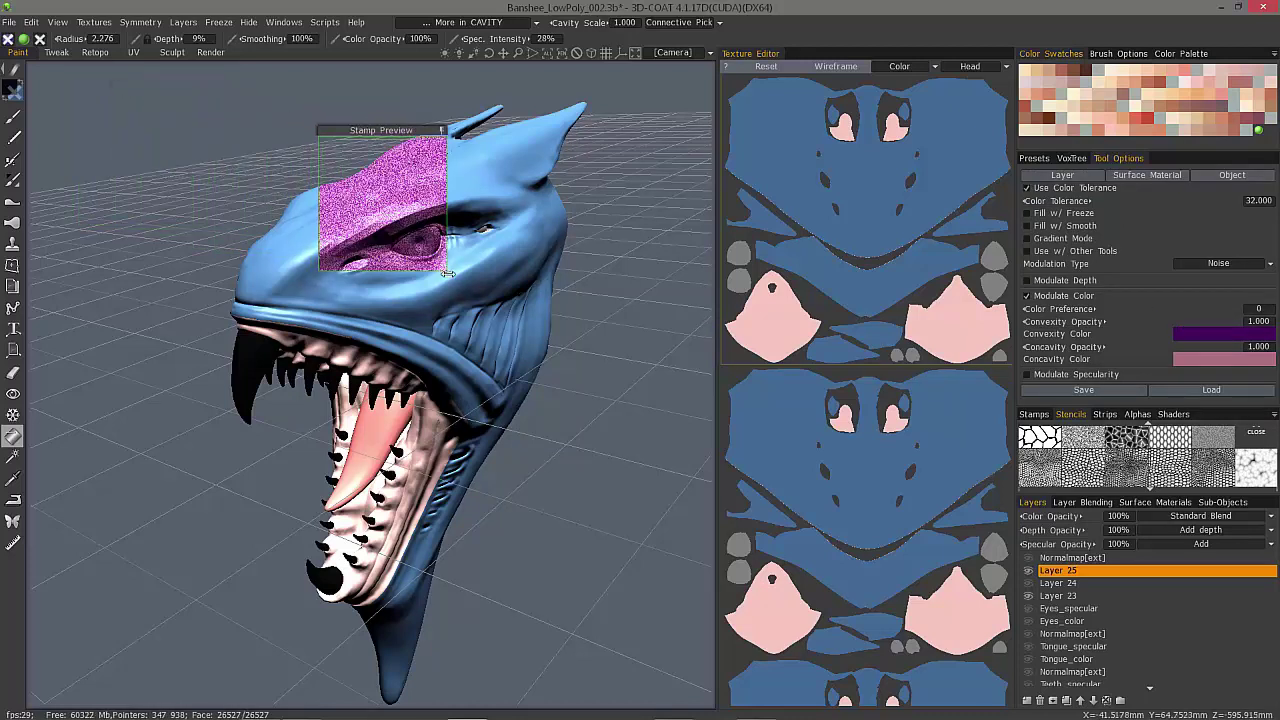
- Enlarge the Stamp Preview to cover most of the creature's head and set the noise's Color Preference to 1
drag(444, 213, 619, 420)
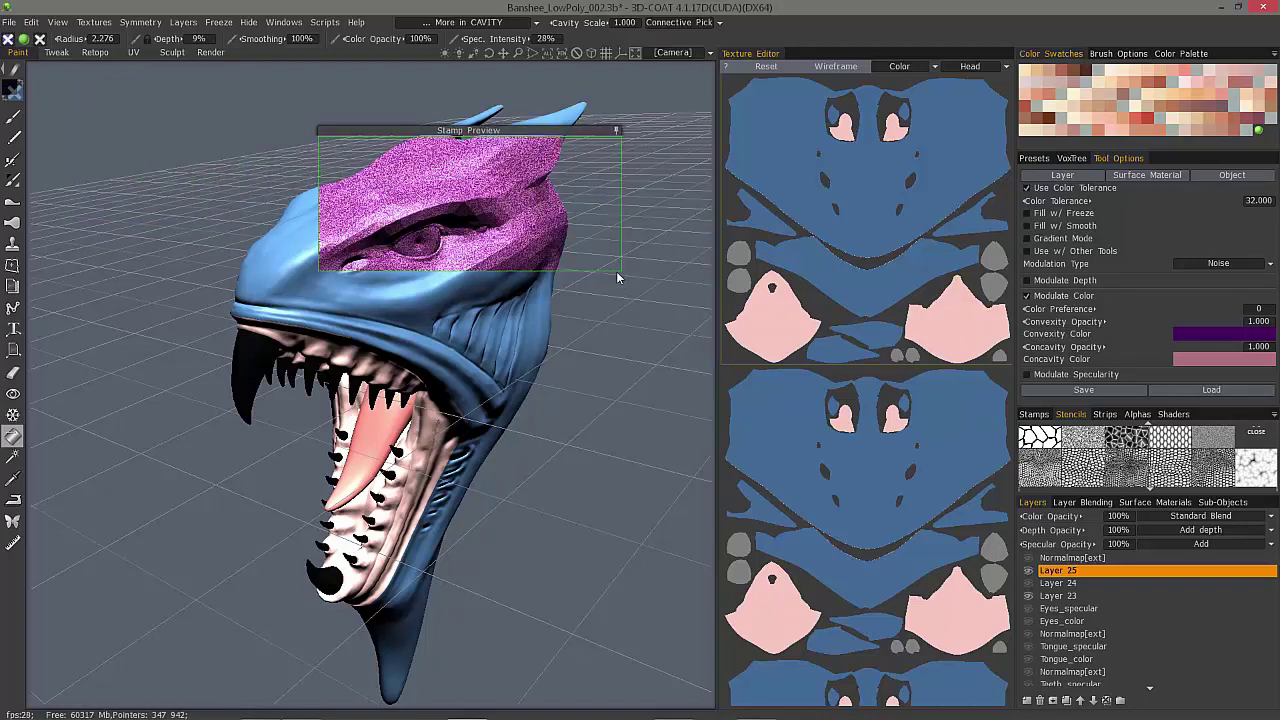
drag(619, 276, 593, 511)
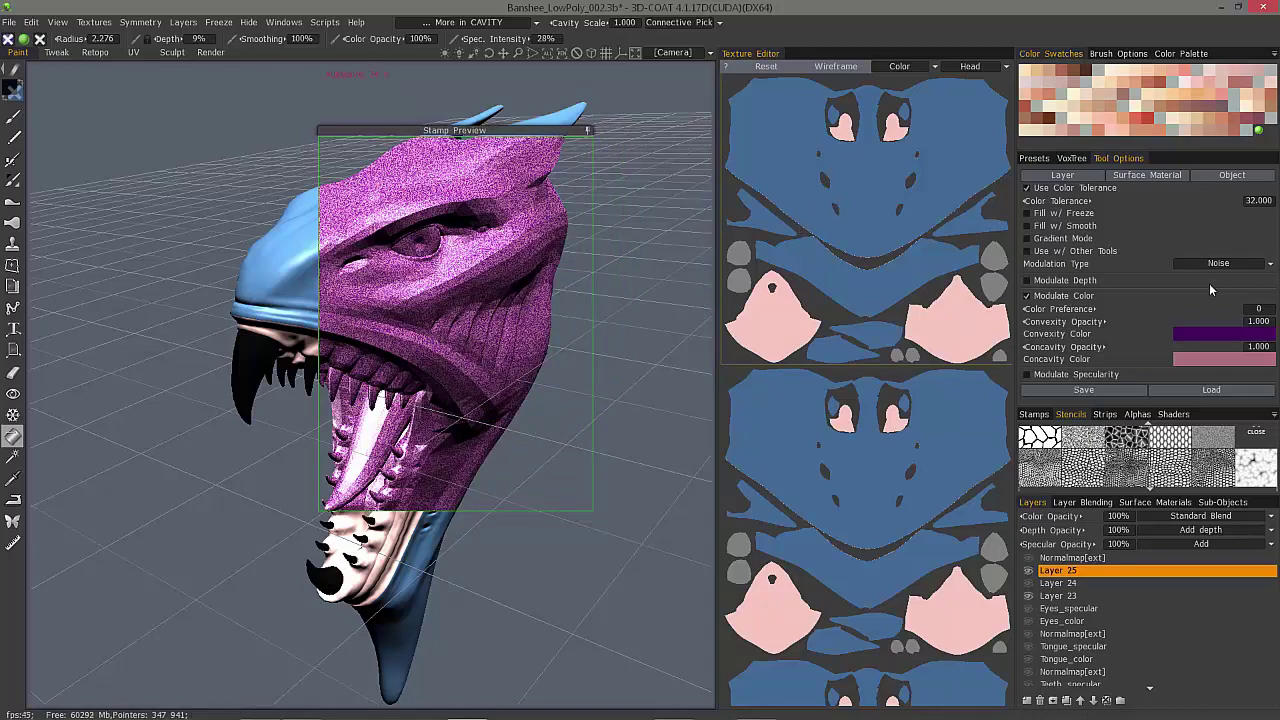
mouse_move(1211, 311)
mouse_down()
mouse_move(1133, 308)
mouse_move(1278, 313)
mouse_up()
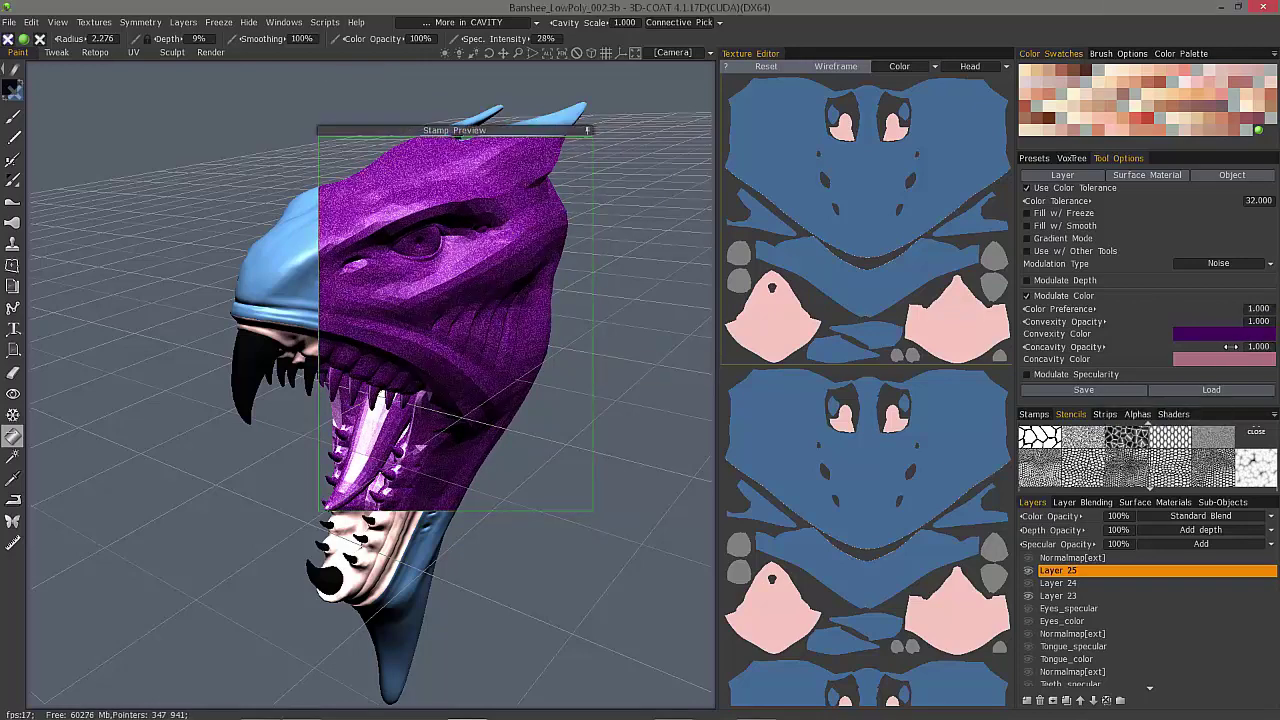
mouse_move(1206, 348)
mouse_down()
mouse_move(1075, 341)
mouse_move(1212, 352)
mouse_move(1222, 320)
mouse_move(1070, 321)
mouse_move(1205, 323)
mouse_up()
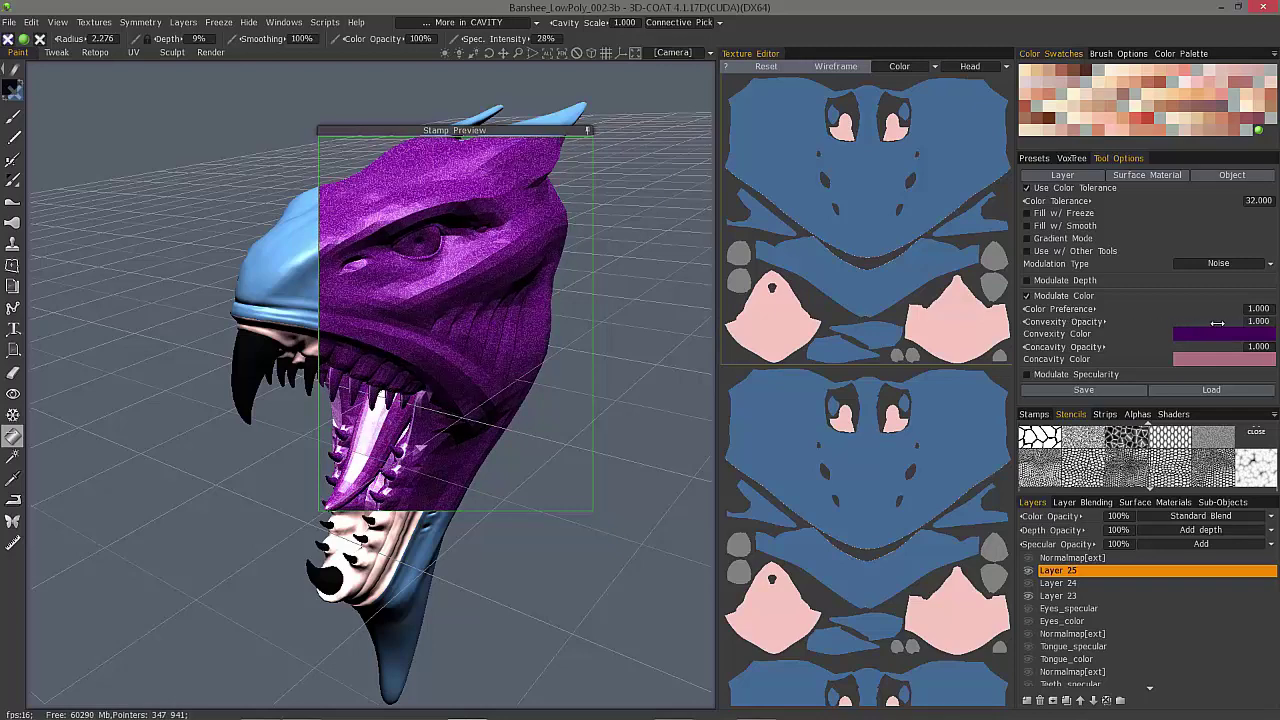
- Try Gaussian Noise and change the Modulation Type to Wavy Surface with Scale 0.1 and Anisotropy 0.644
click(1206, 261)
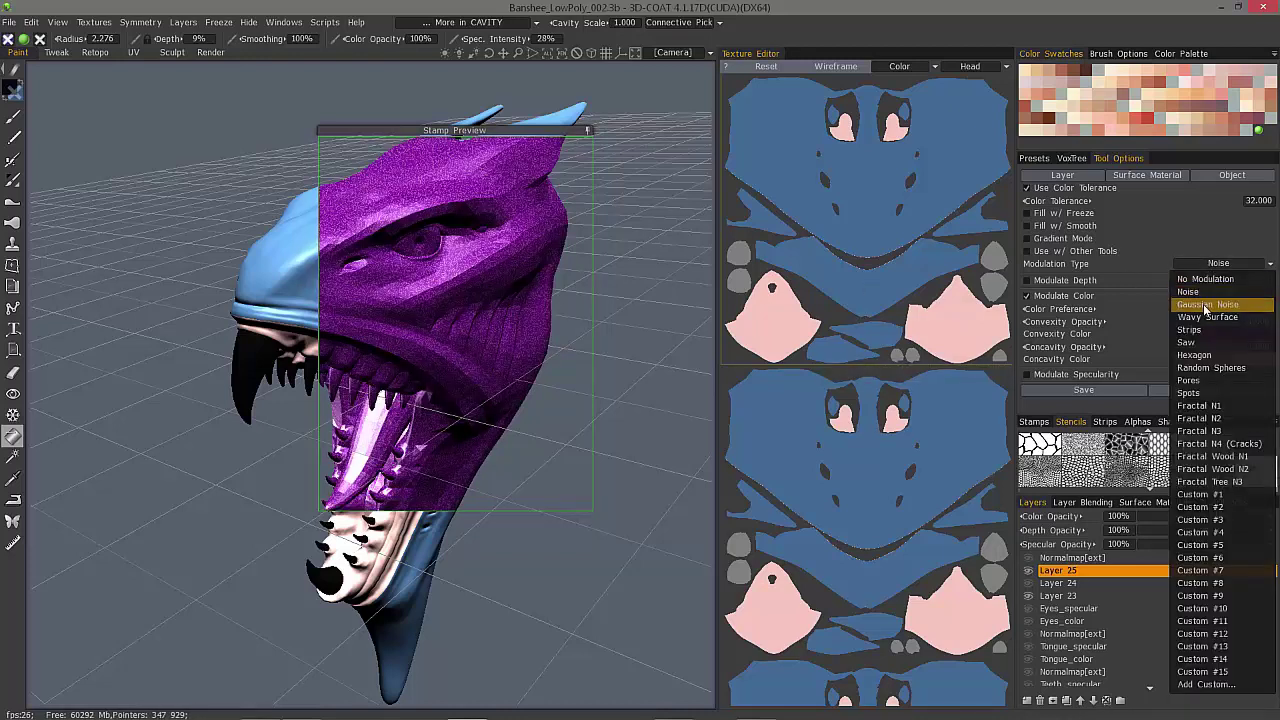
click(1207, 304)
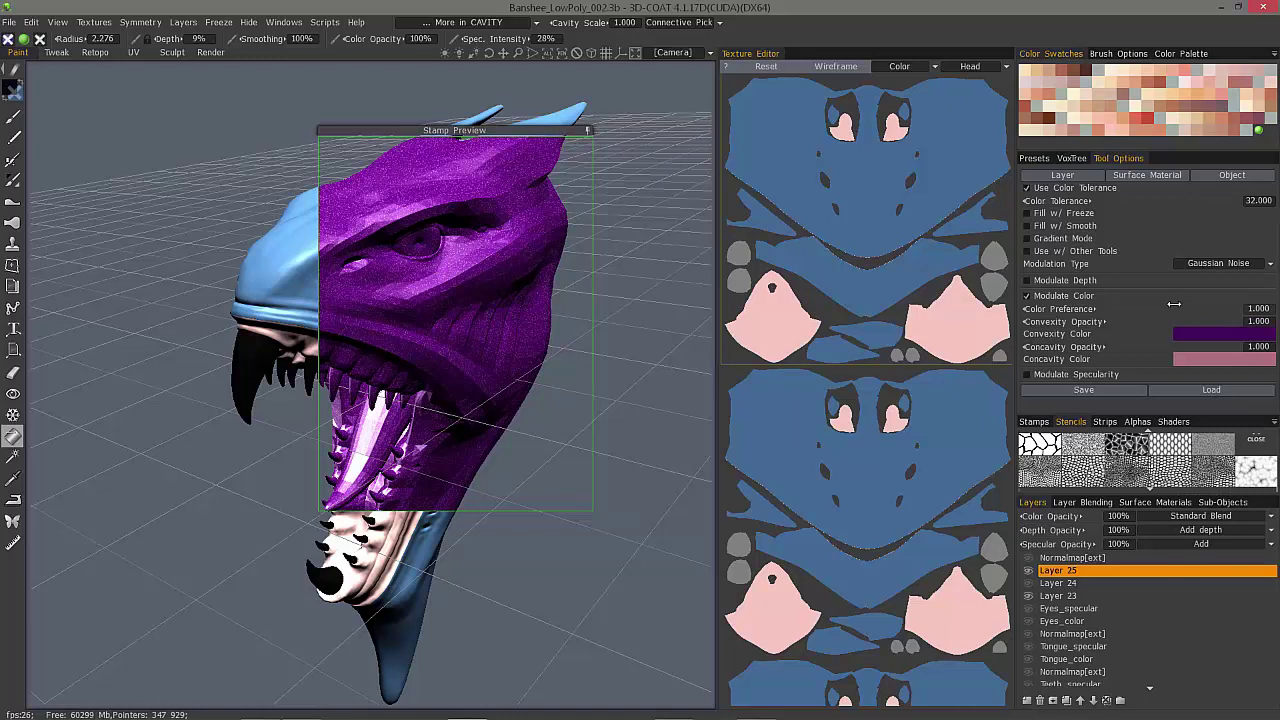
click(1205, 264)
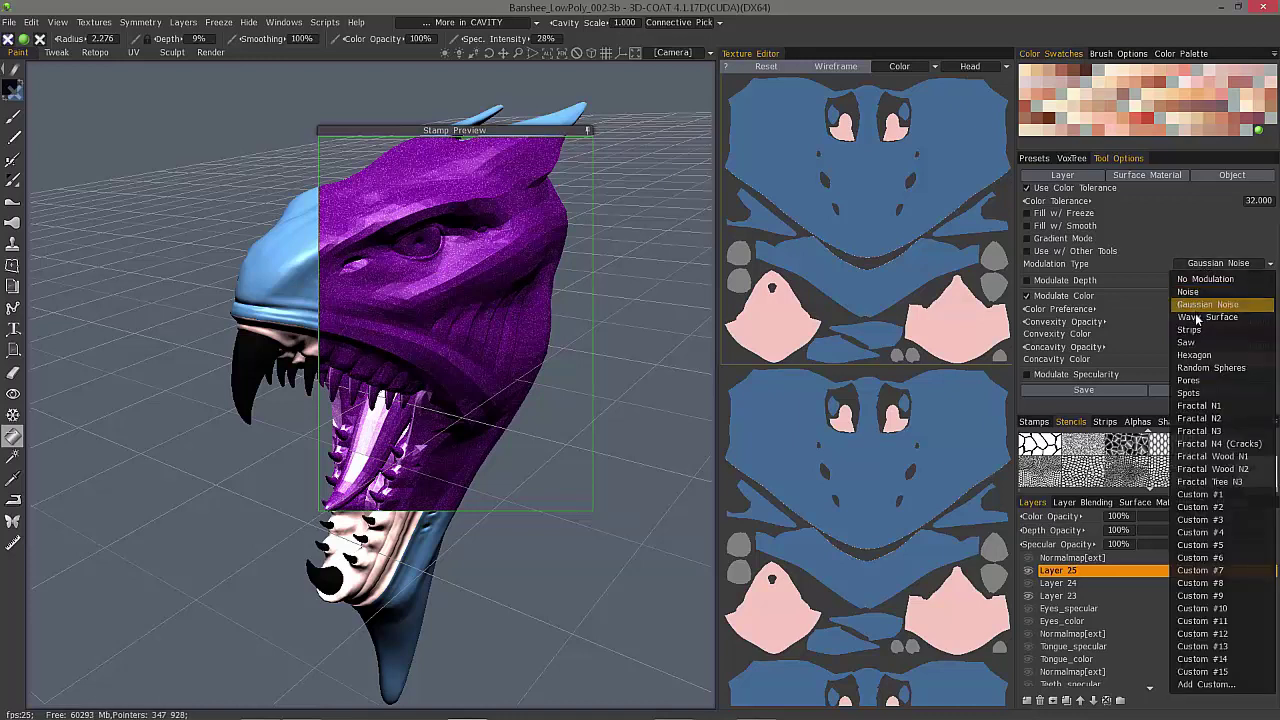
click(1185, 326)
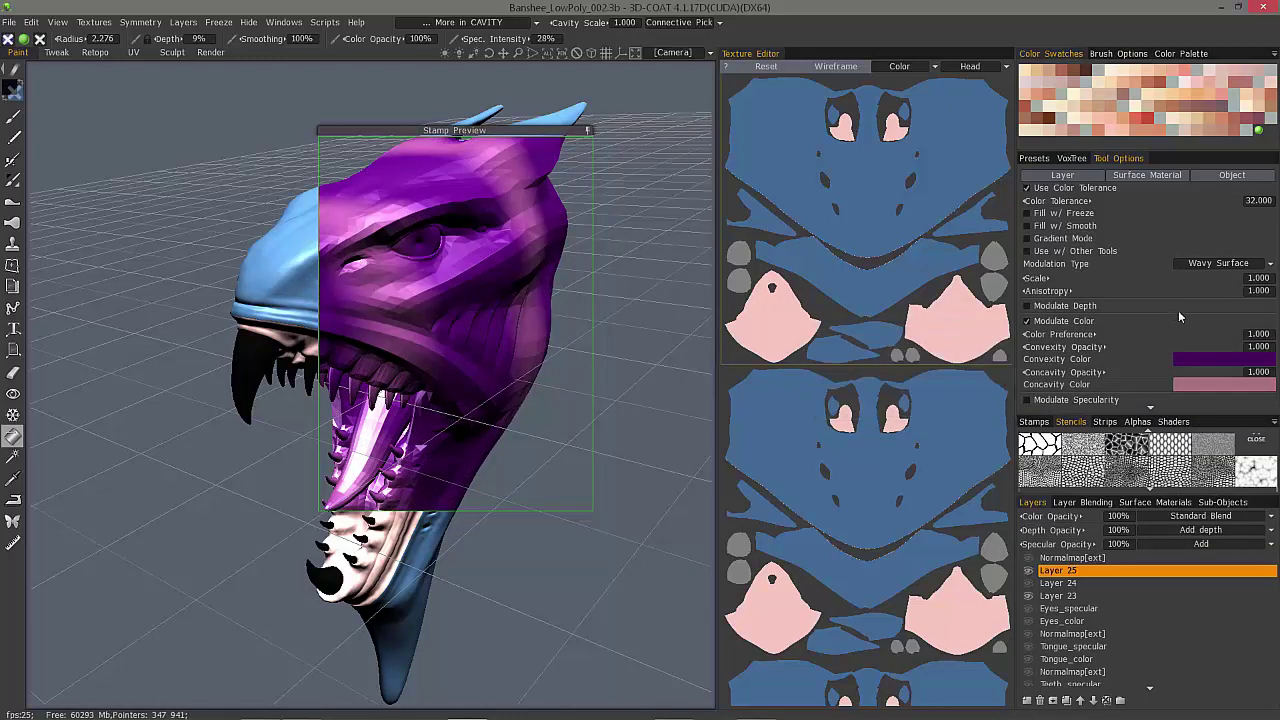
mouse_move(1202, 279)
mouse_down()
mouse_move(1151, 277)
mouse_move(1145, 291)
mouse_move(1194, 286)
mouse_up()
click(1270, 281)
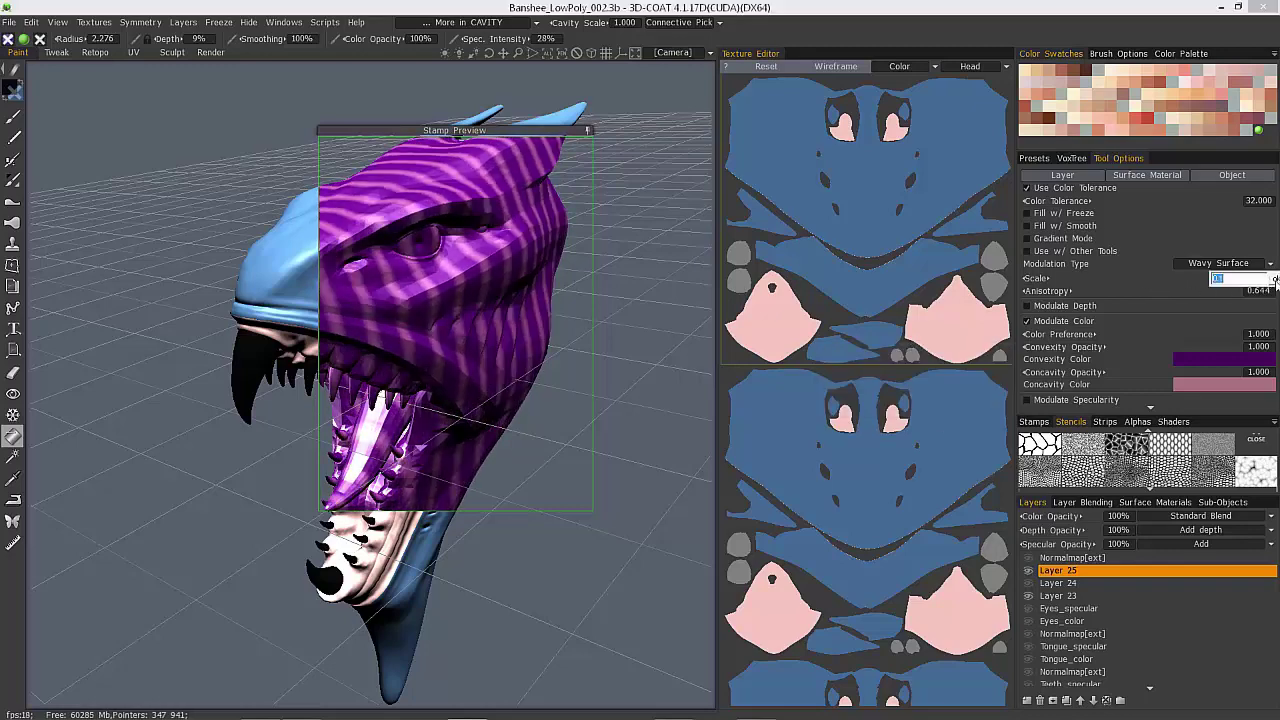
click(1137, 283)
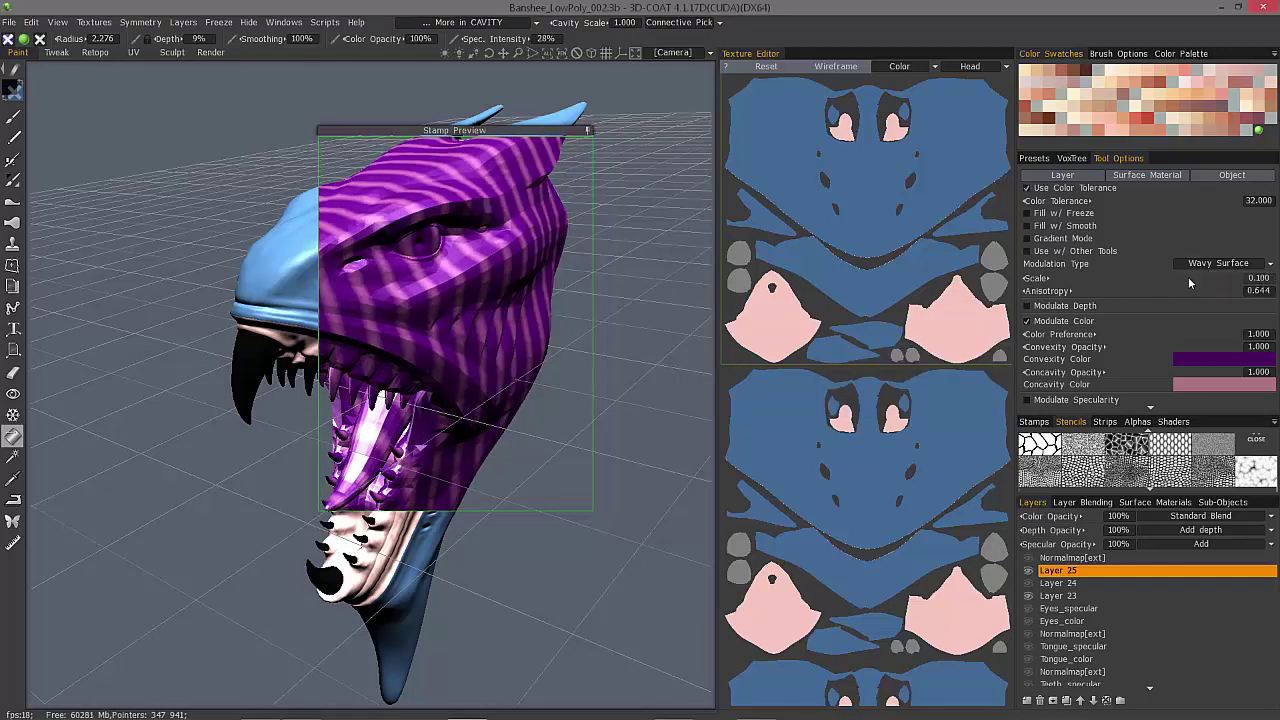
- Try a larger wave pattern and set the Wavy Surface Scale to 0.05
drag(1102, 277, 1145, 279)
click(1265, 280)
text(0)
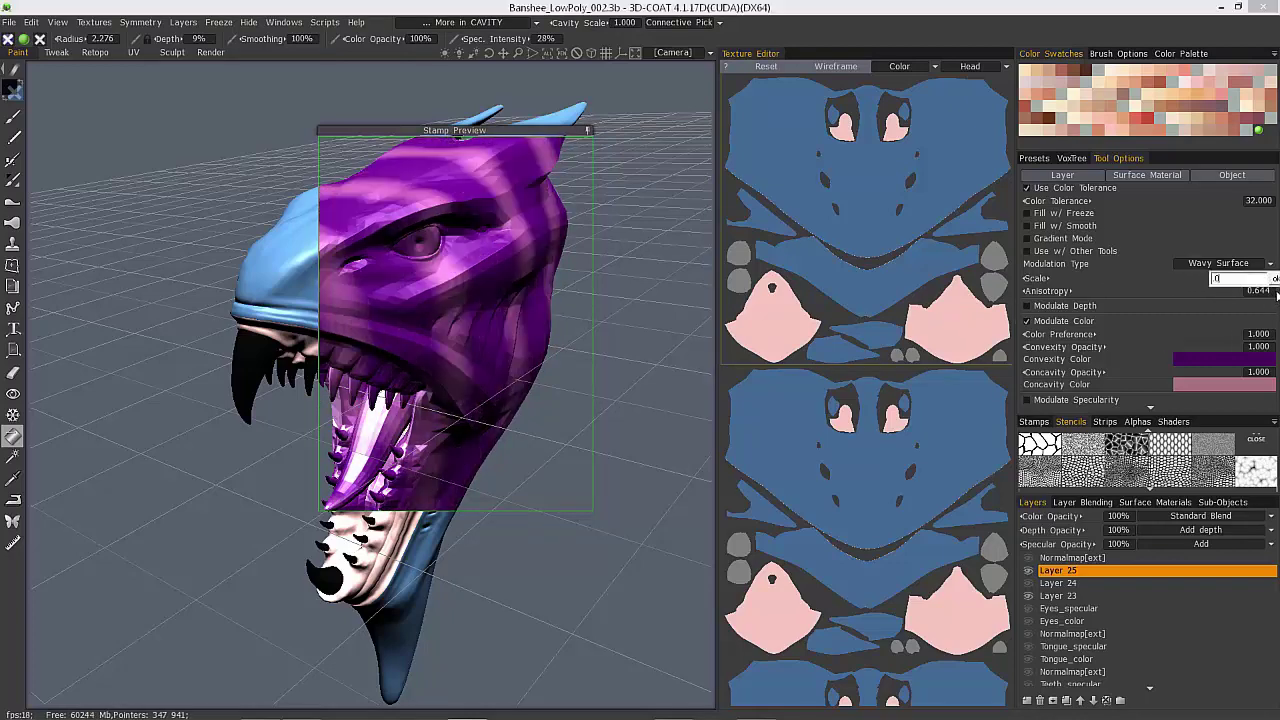
text(.05)
key(Return)
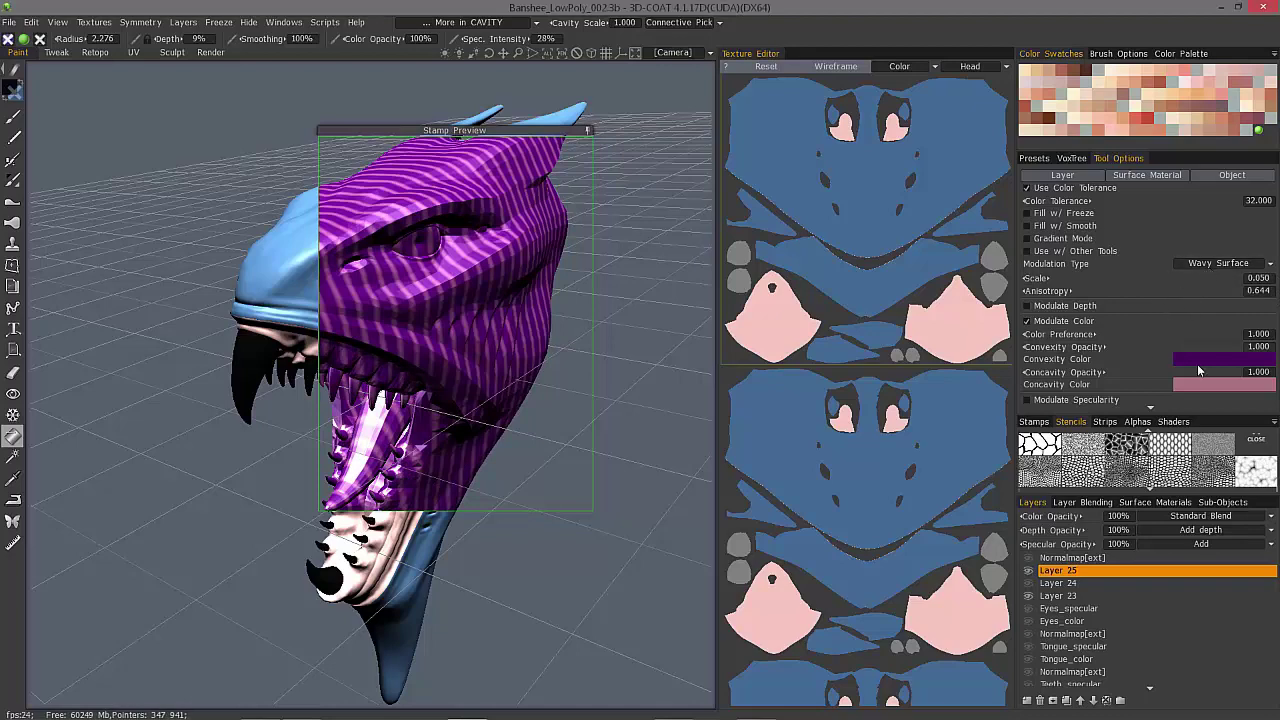
- Toggle the current dark paint color on and off to compare its effect on the Wavy Surface preview
drag(1186, 332, 1201, 359)
click(13, 92)
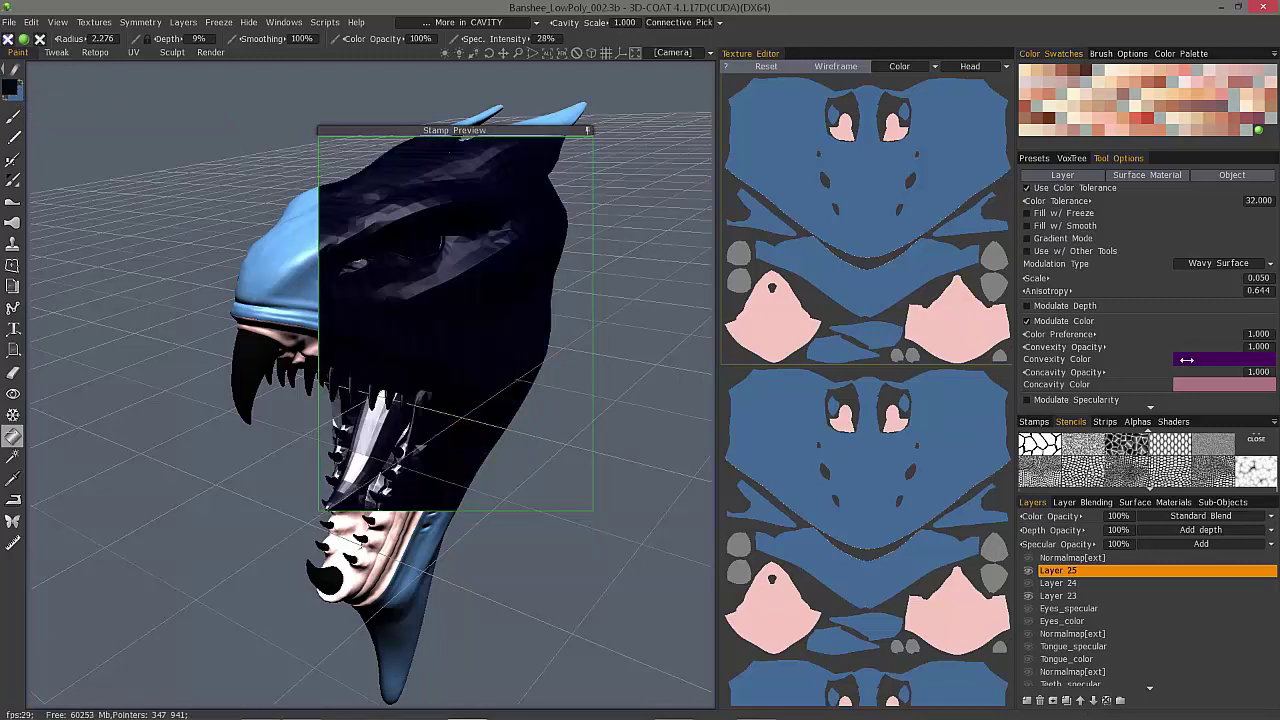
right_click(13, 92)
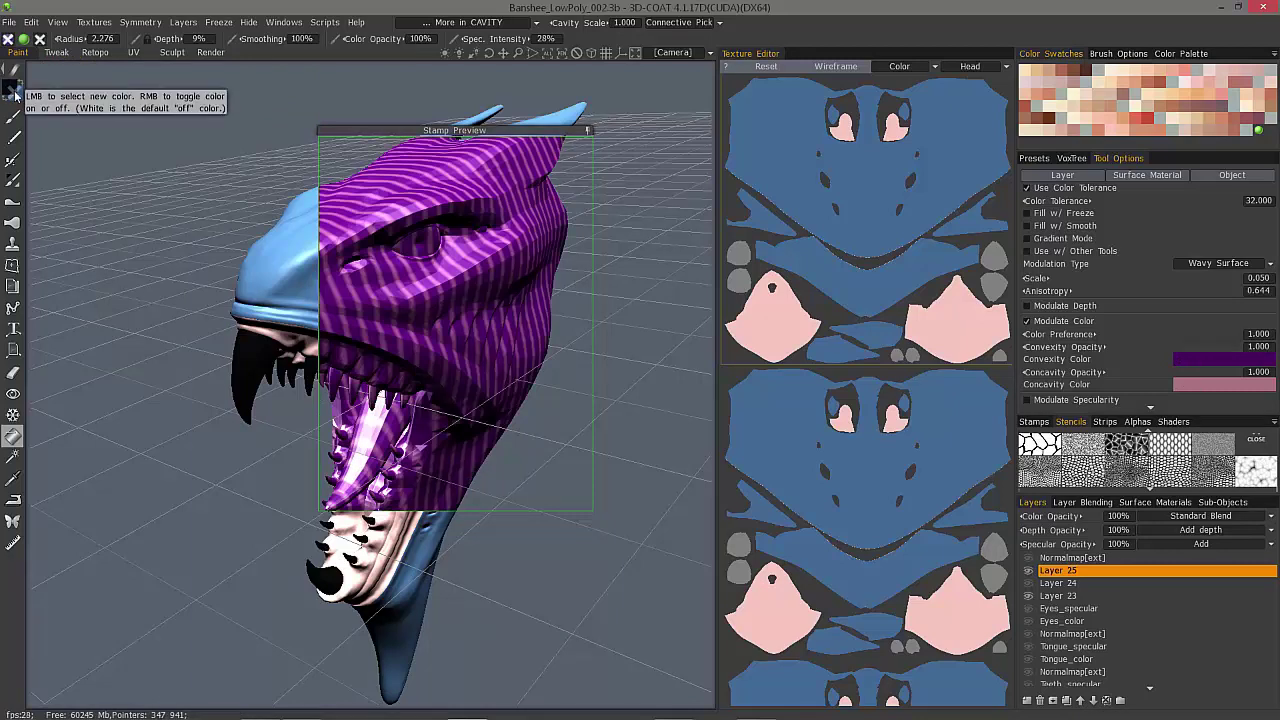
right_click(13, 92)
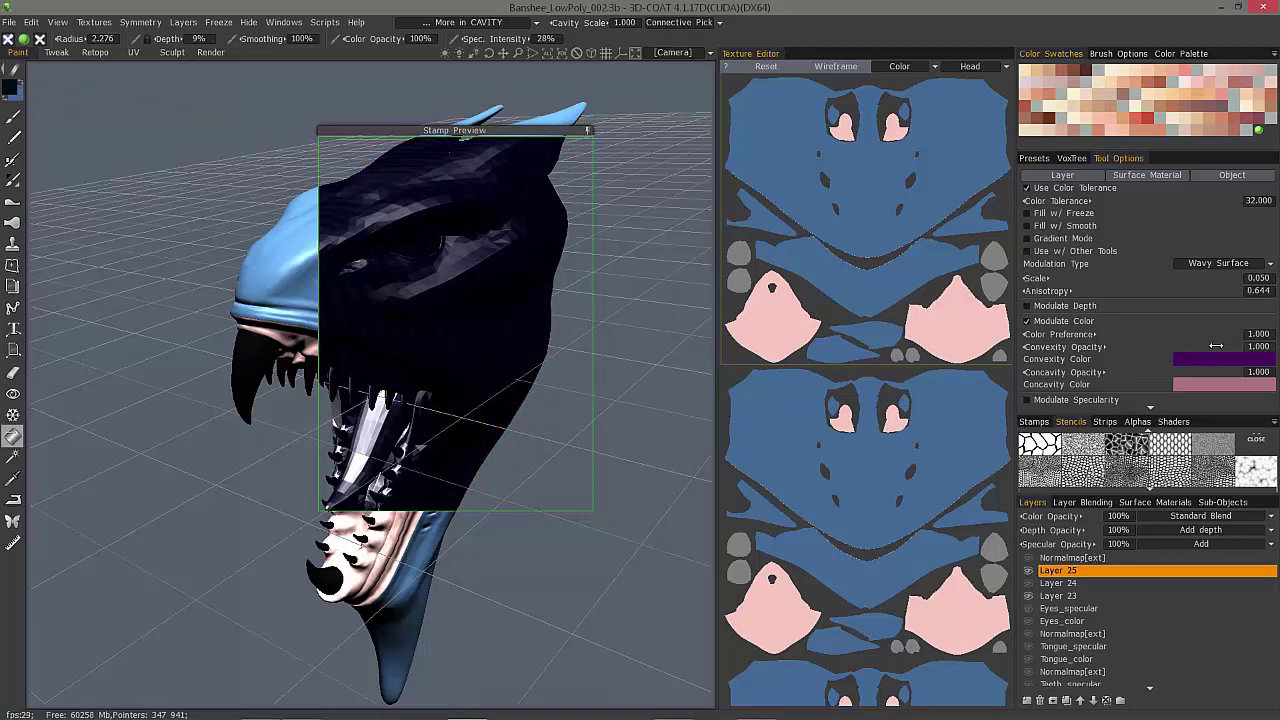
- Try lower Convexity and Concavity Opacity values, and set them to 0.985 and 1 with the paint color turned off
drag(1219, 347, 1032, 344)
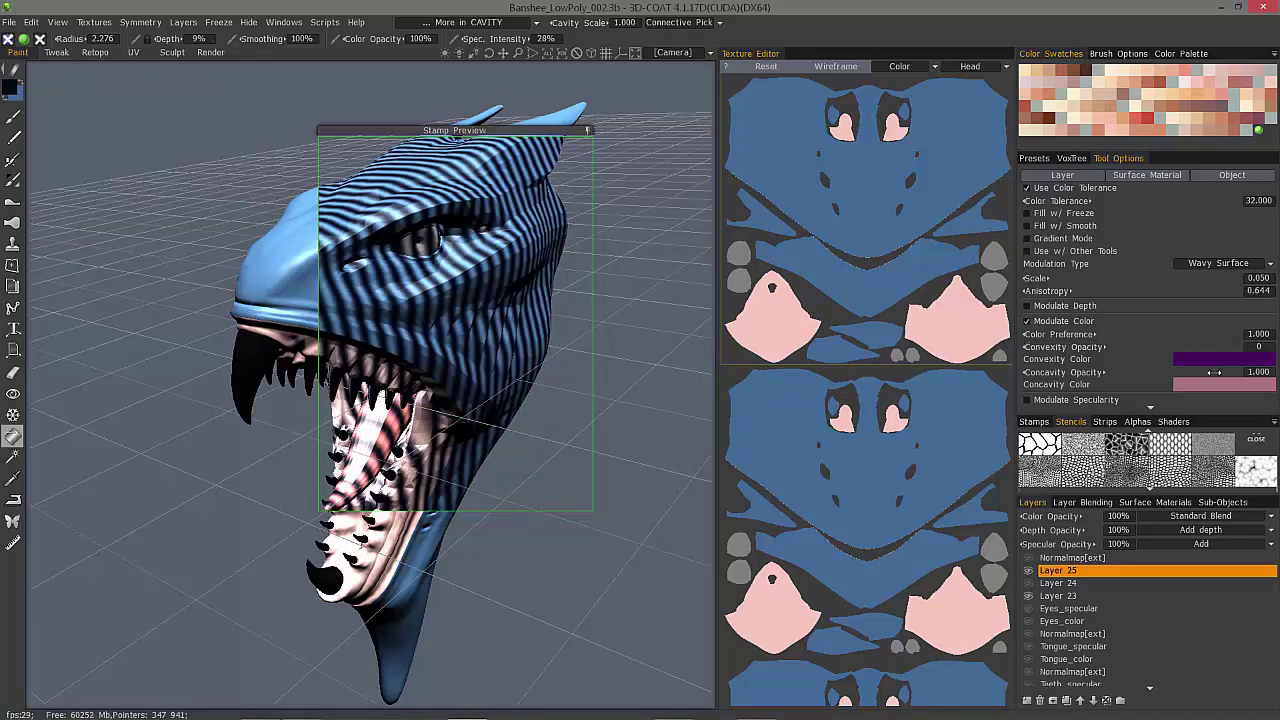
mouse_move(1214, 372)
mouse_down()
mouse_move(1006, 373)
mouse_move(1201, 372)
mouse_up()
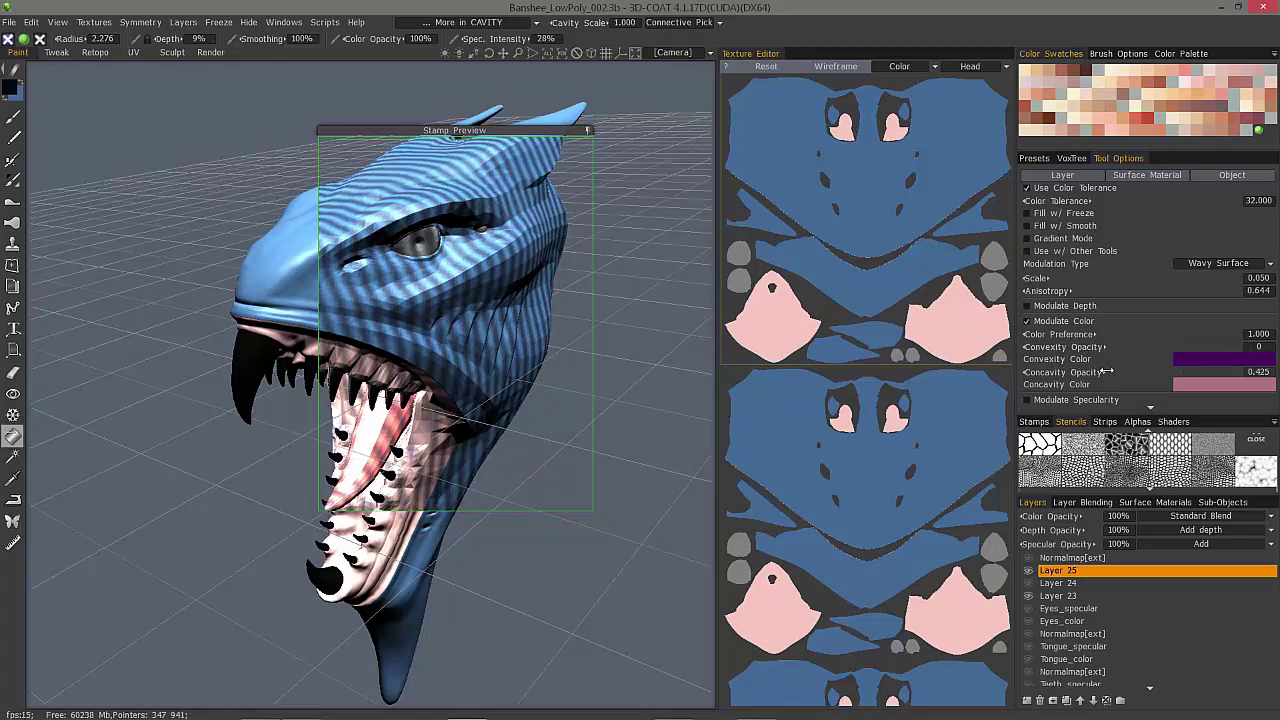
click(1207, 346)
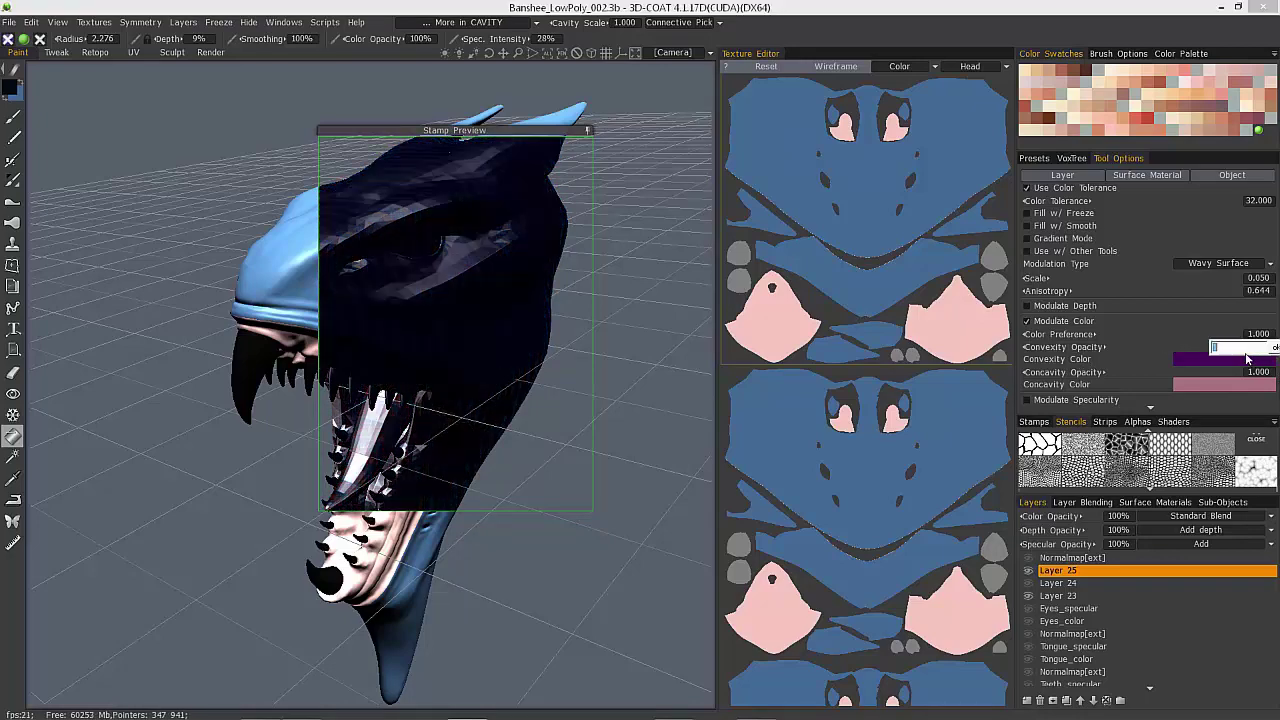
drag(1196, 347, 1114, 320)
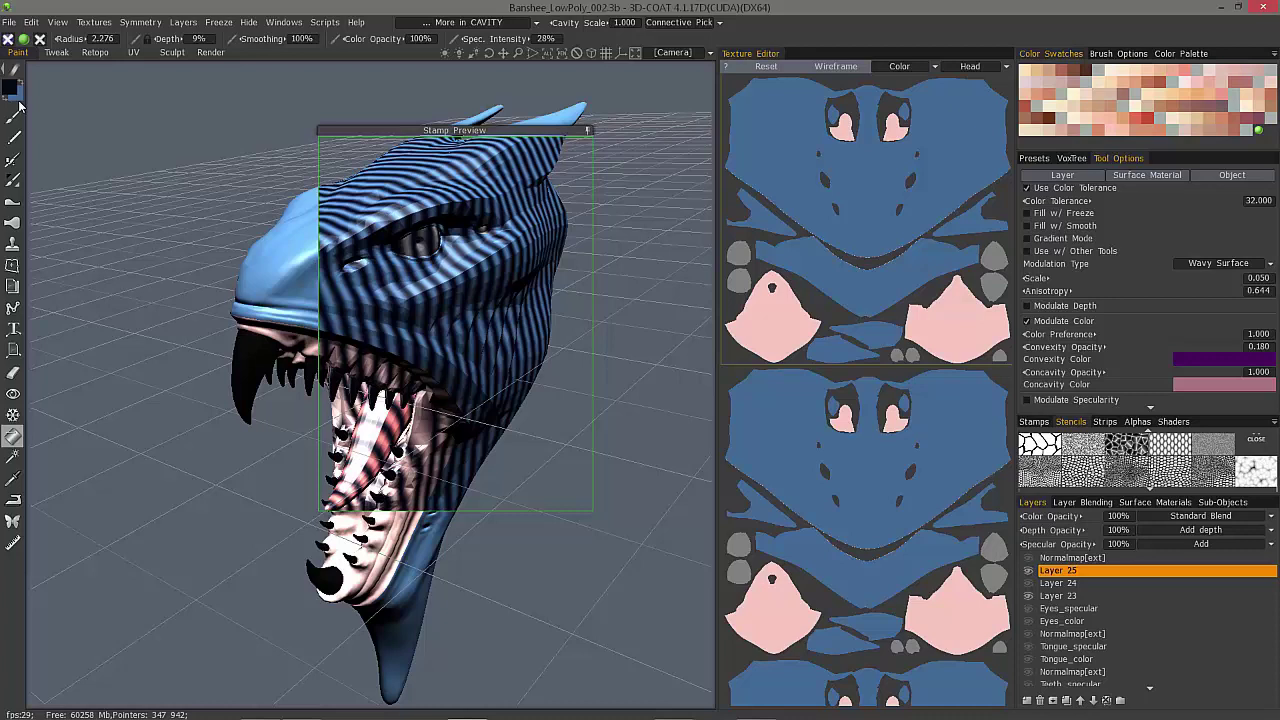
drag(1199, 347, 1218, 347)
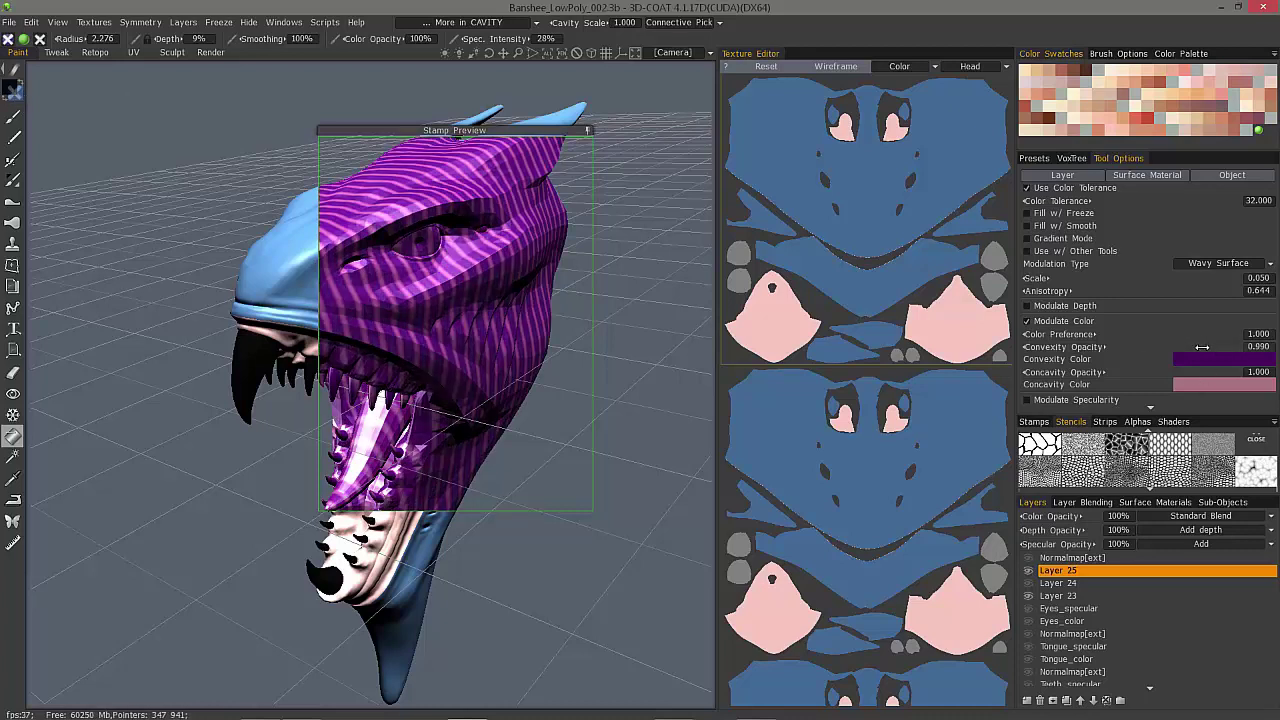
- Try Strips modulation and change the type to Saw with Peak Position 1, Scale 0.1 and Anisotropy 1.506
click(1235, 265)
click(1203, 330)
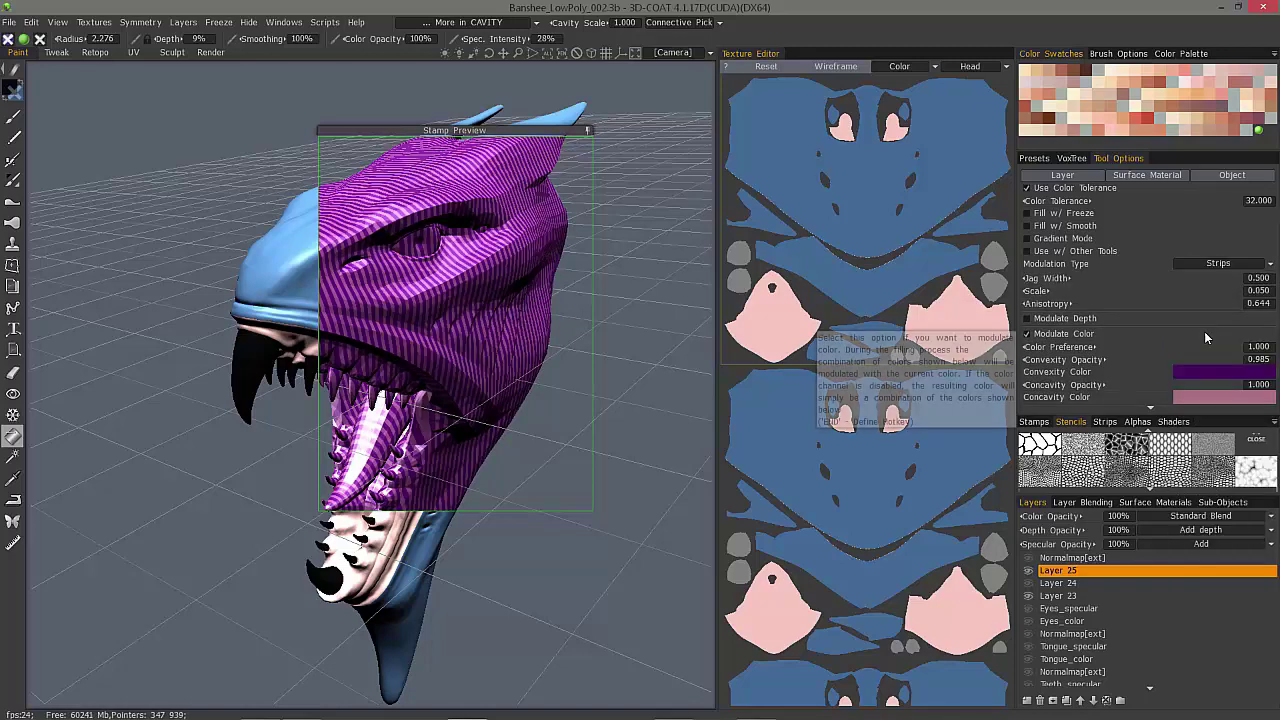
click(1230, 265)
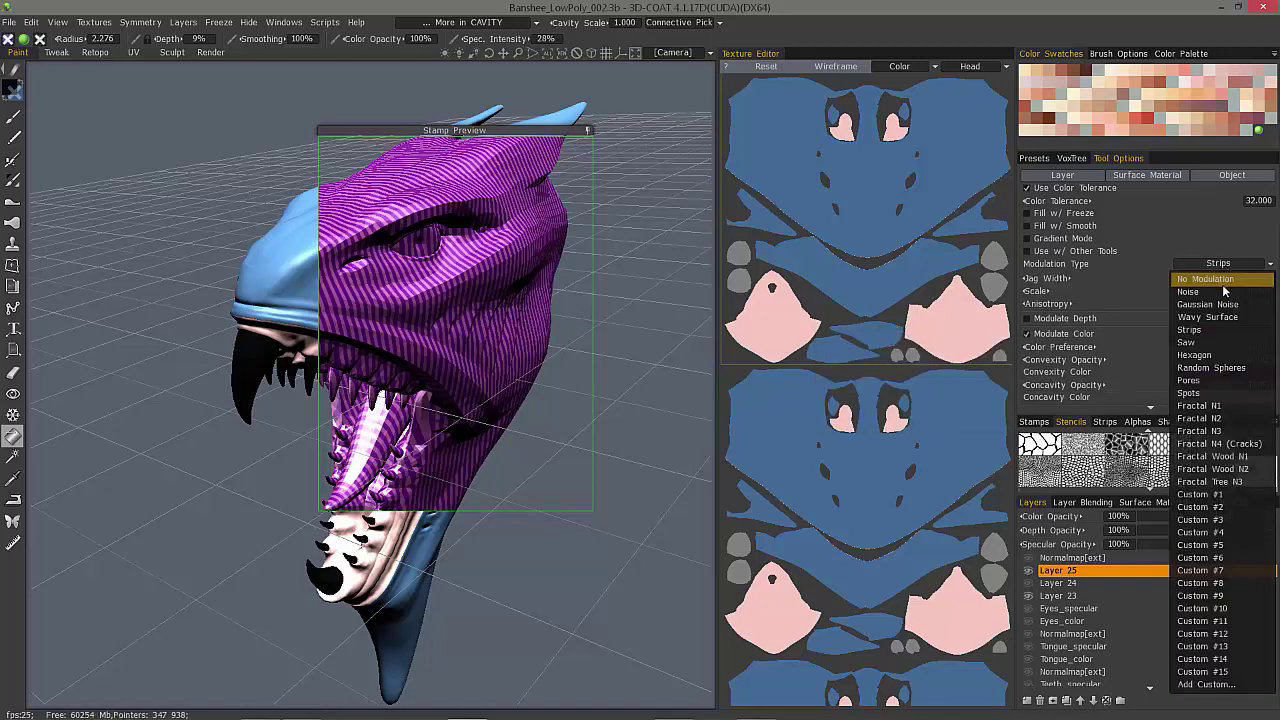
click(1195, 349)
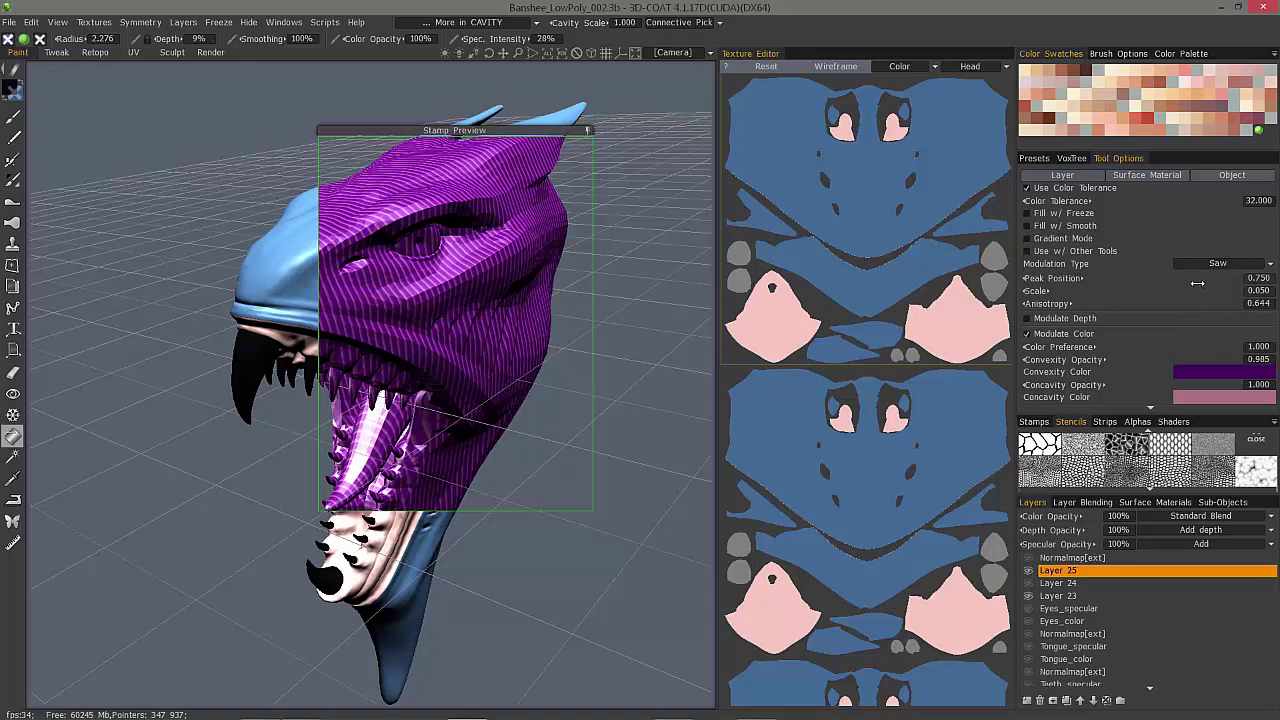
mouse_move(1147, 281)
mouse_down()
mouse_move(1240, 287)
mouse_move(938, 290)
mouse_move(1250, 283)
mouse_move(1087, 291)
mouse_up()
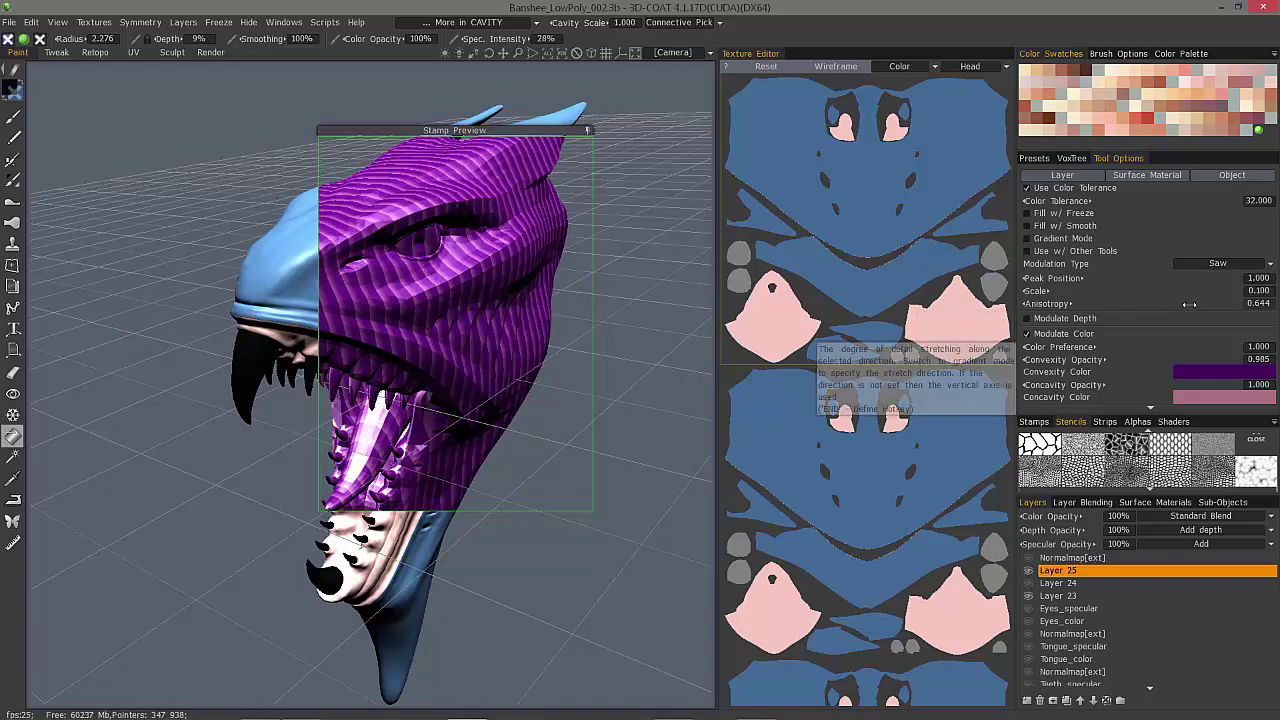
mouse_move(1135, 304)
mouse_down()
mouse_move(1103, 304)
mouse_move(1197, 306)
mouse_move(1140, 304)
mouse_up()
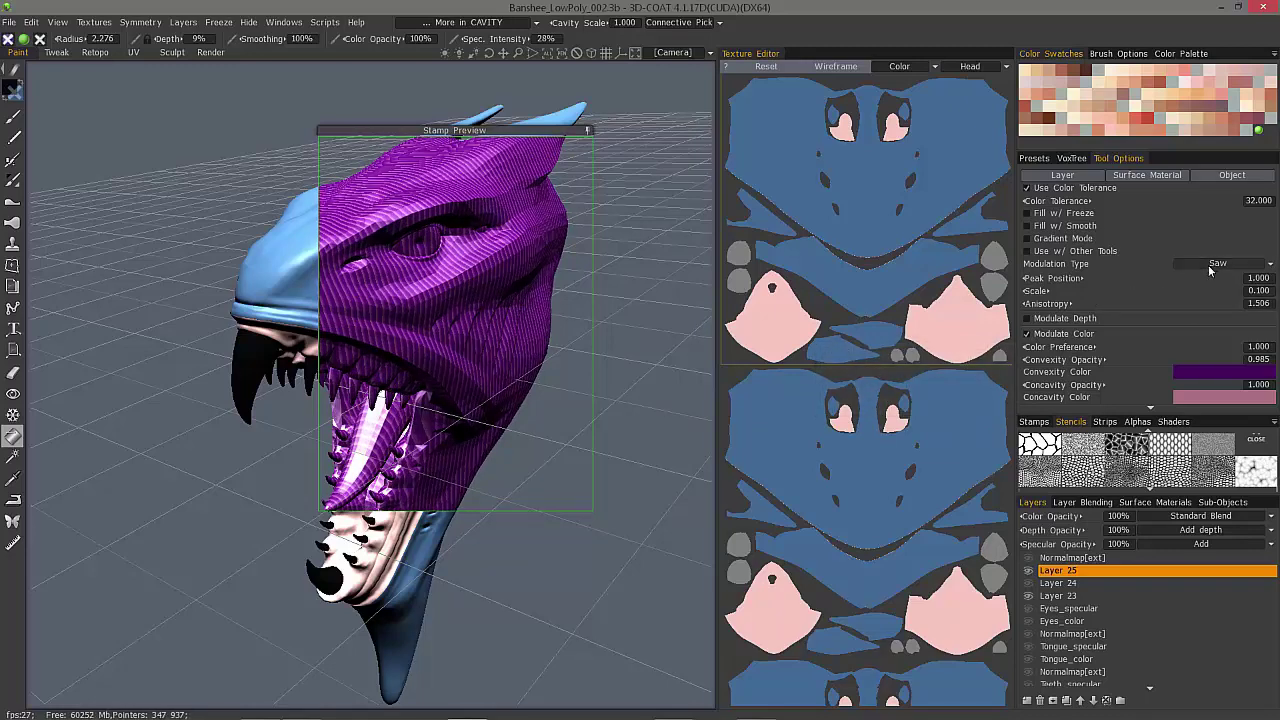
- Switch the Modulation Type to Hexagon with Scale 0.743, moving the Stamp Preview over the enlarged eye area
click(1215, 263)
click(1197, 356)
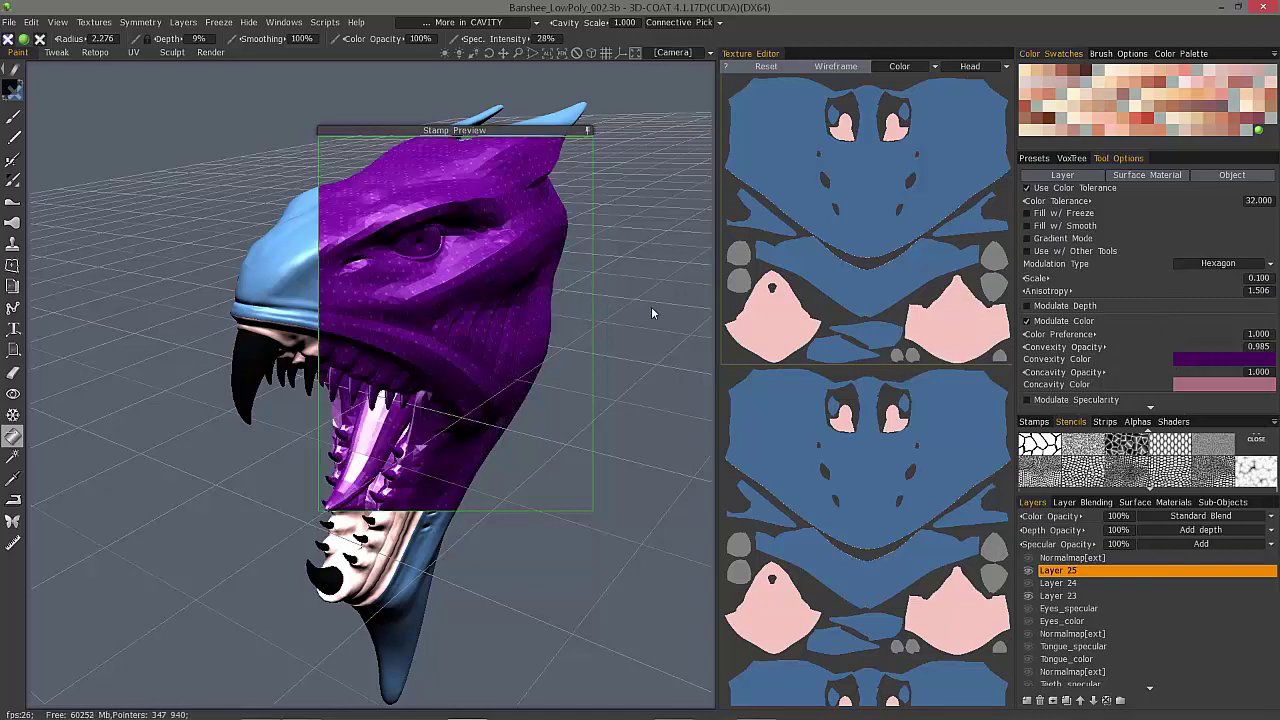
scroll(652, 304, up, 3)
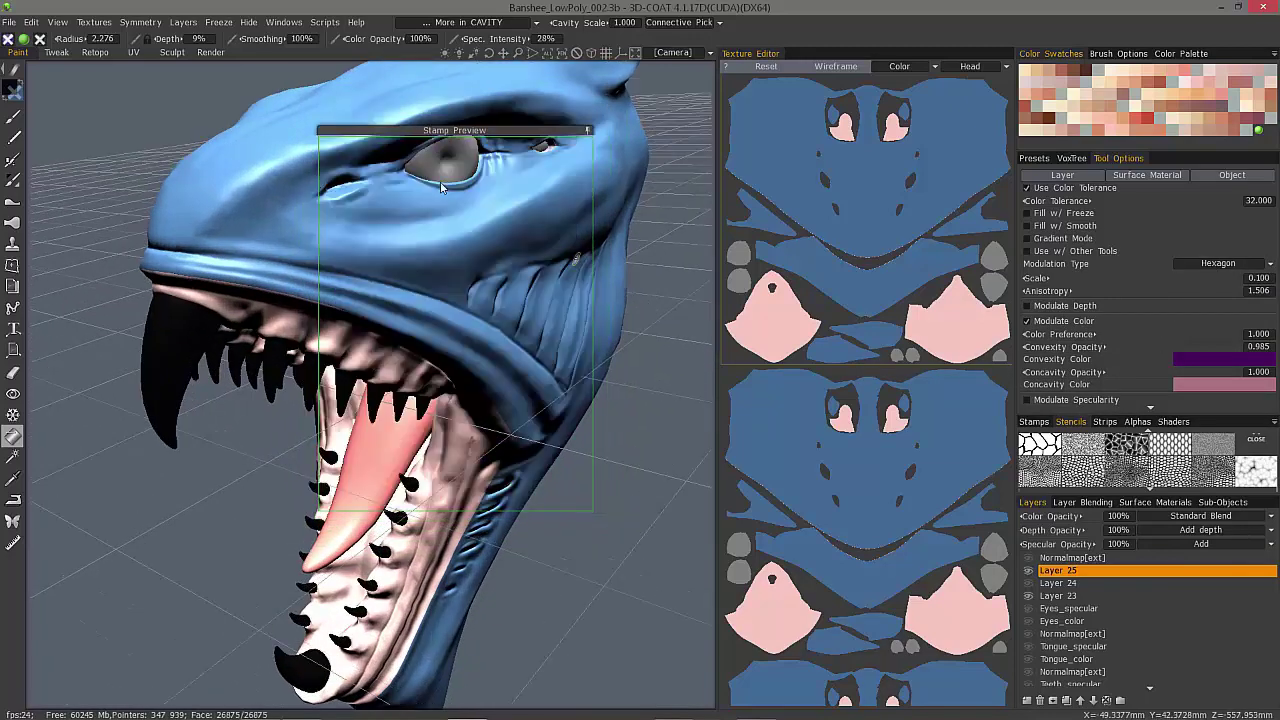
drag(505, 124, 536, 75)
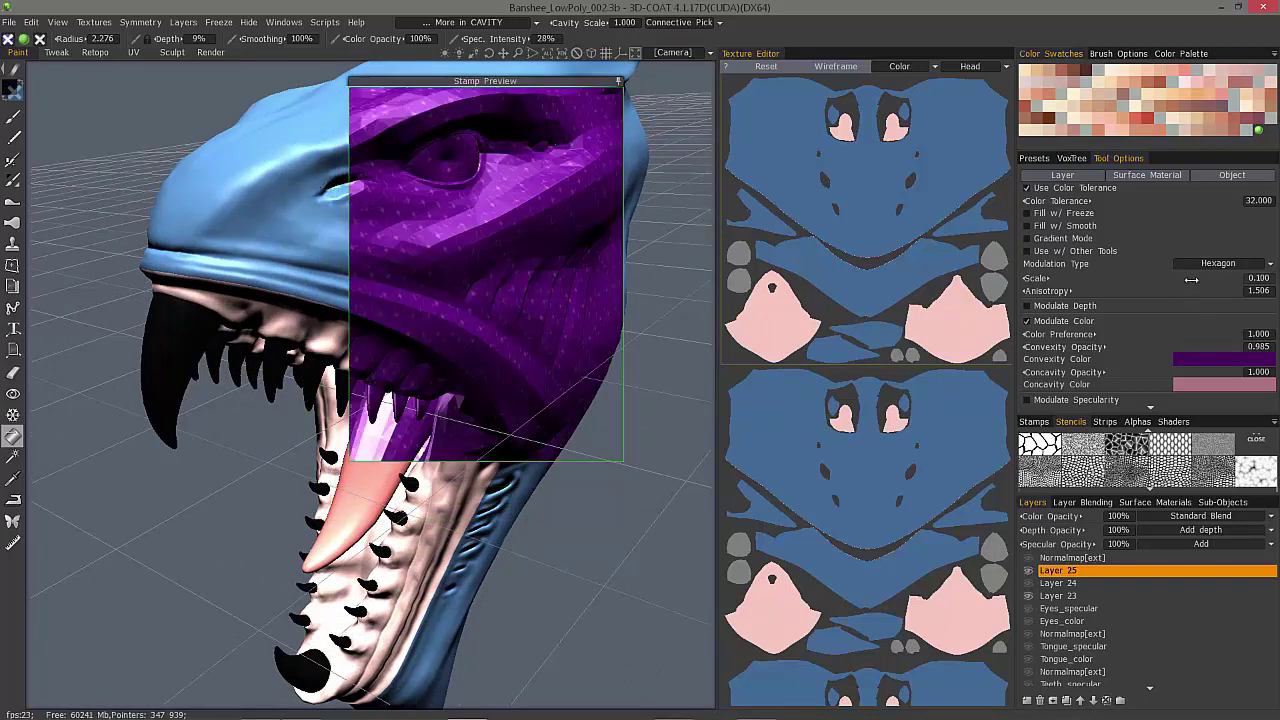
drag(1204, 279, 1198, 278)
scroll(640, 275, down, 2)
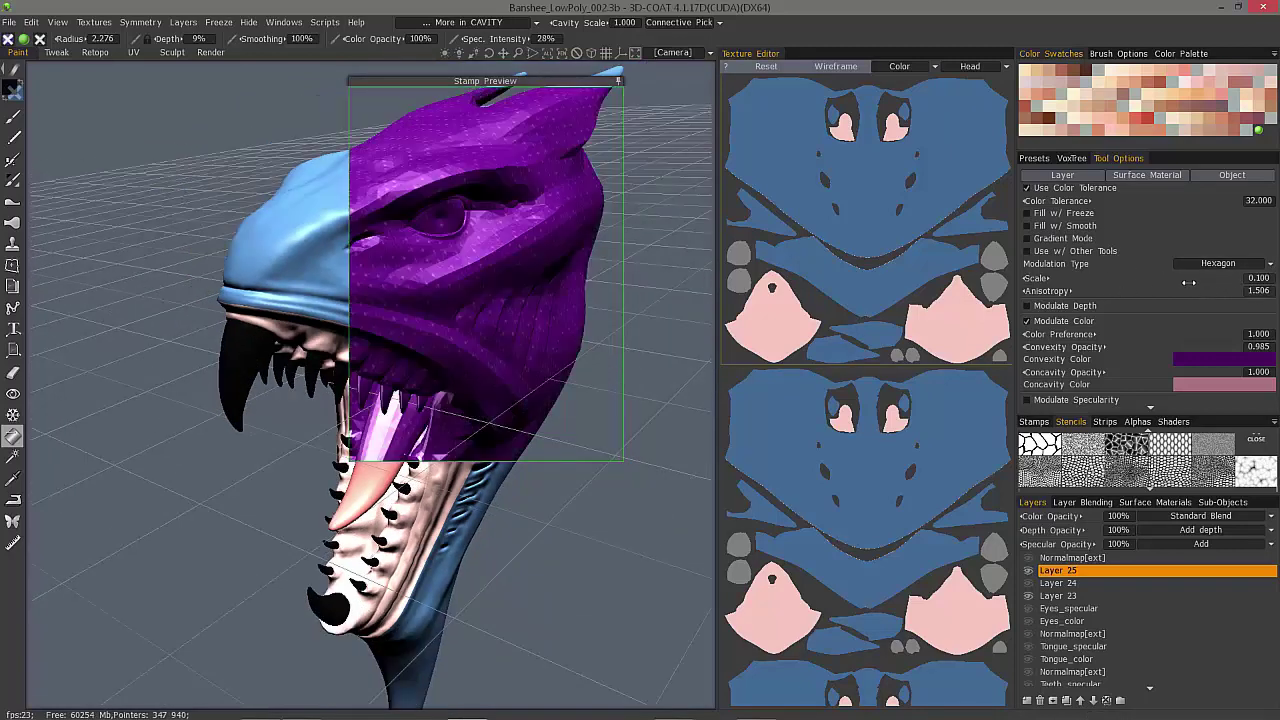
mouse_move(1194, 280)
mouse_down()
mouse_move(1212, 278)
mouse_move(1200, 278)
mouse_up()
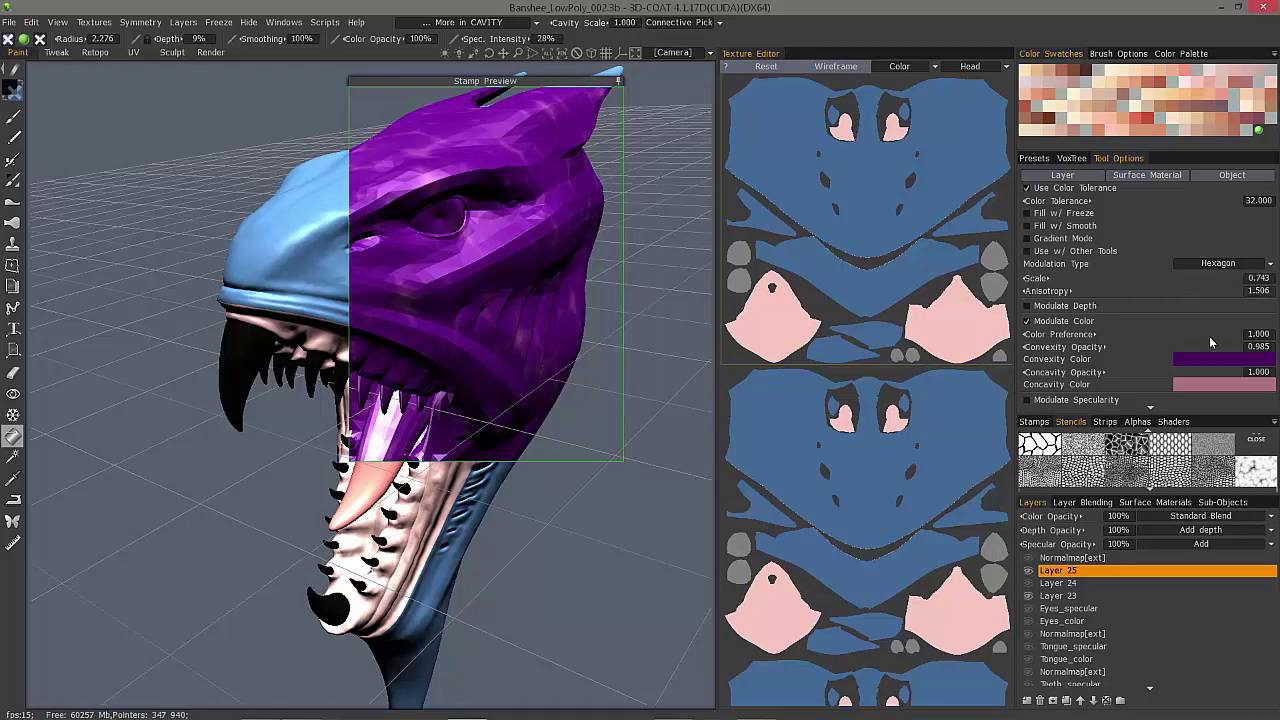
- Set the Hexagon Convexity Opacity to 0.44 and turn on the dark paint color, repositioning the Stamp Preview over the front of the head
mouse_move(1222, 346)
mouse_down()
mouse_move(1240, 346)
mouse_move(1172, 346)
mouse_up()
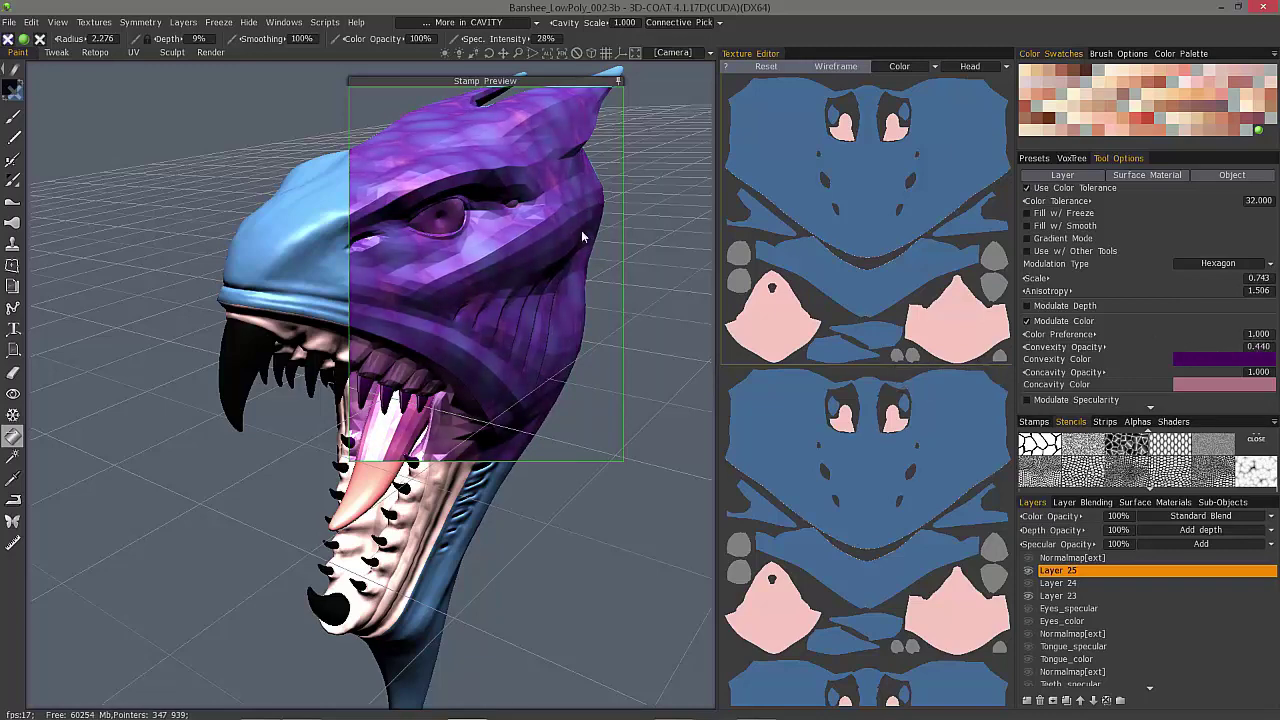
middle_drag(581, 230, 562, 279)
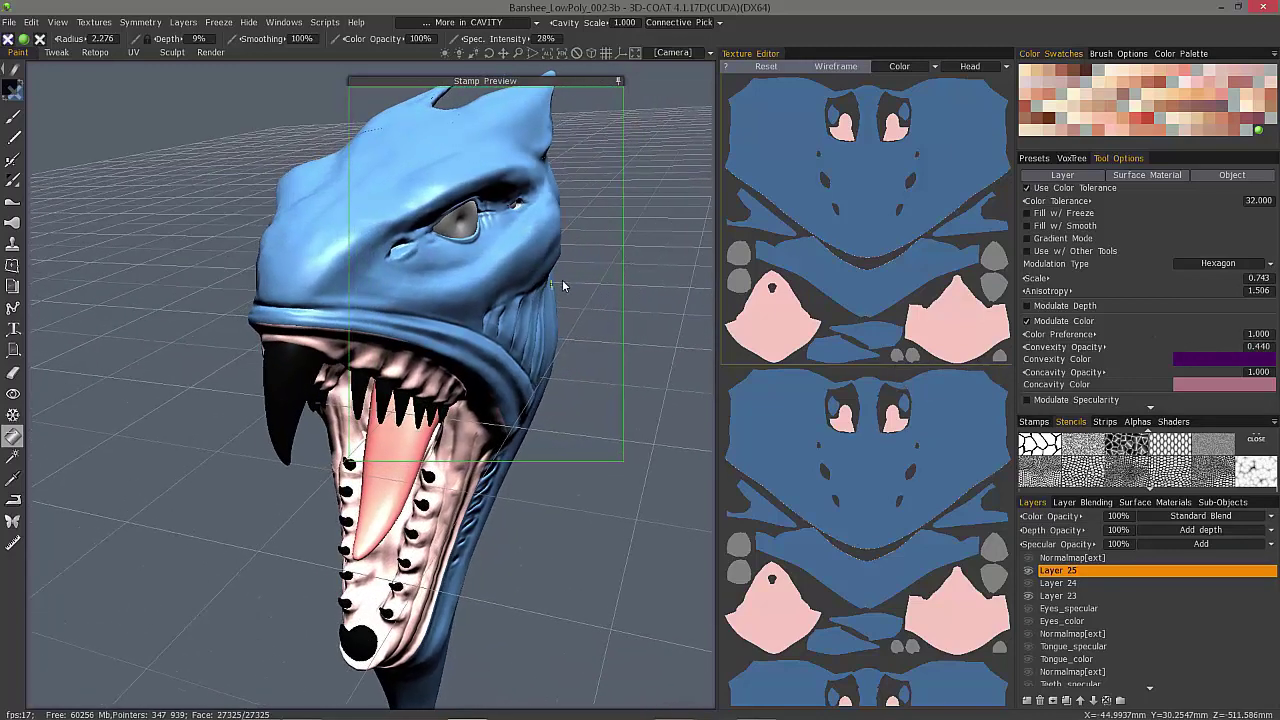
click(18, 97)
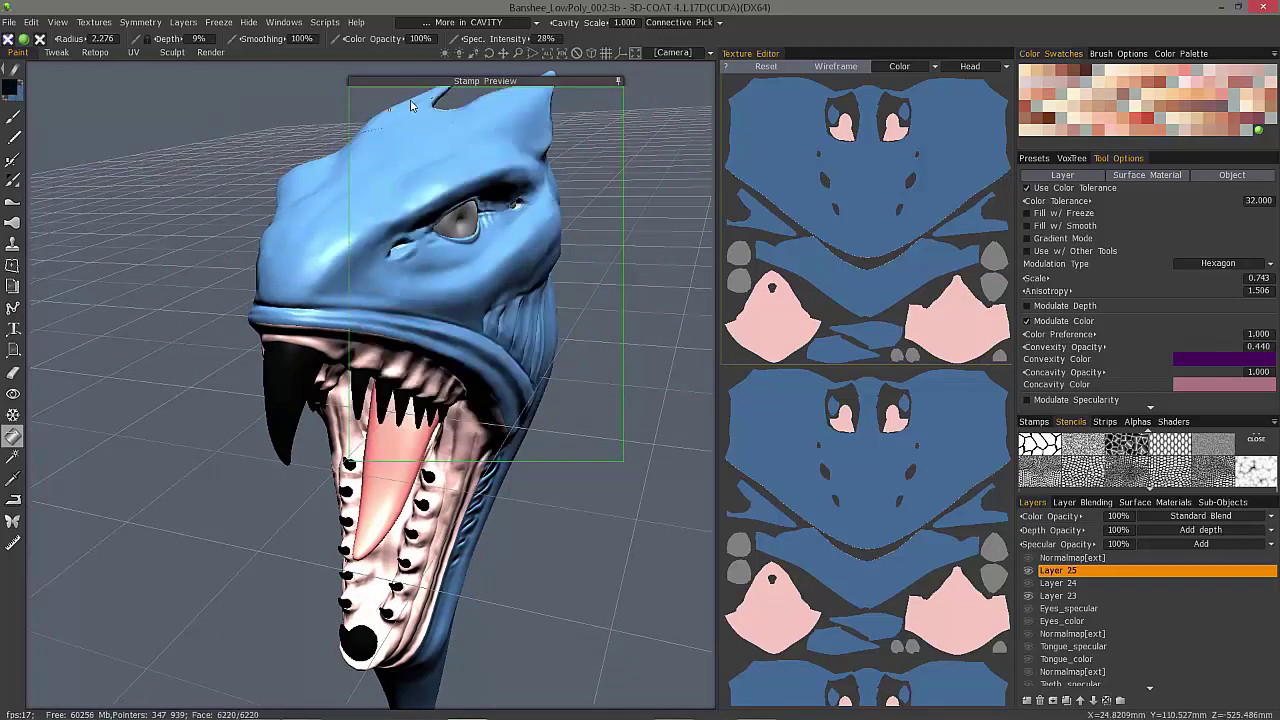
drag(483, 81, 397, 82)
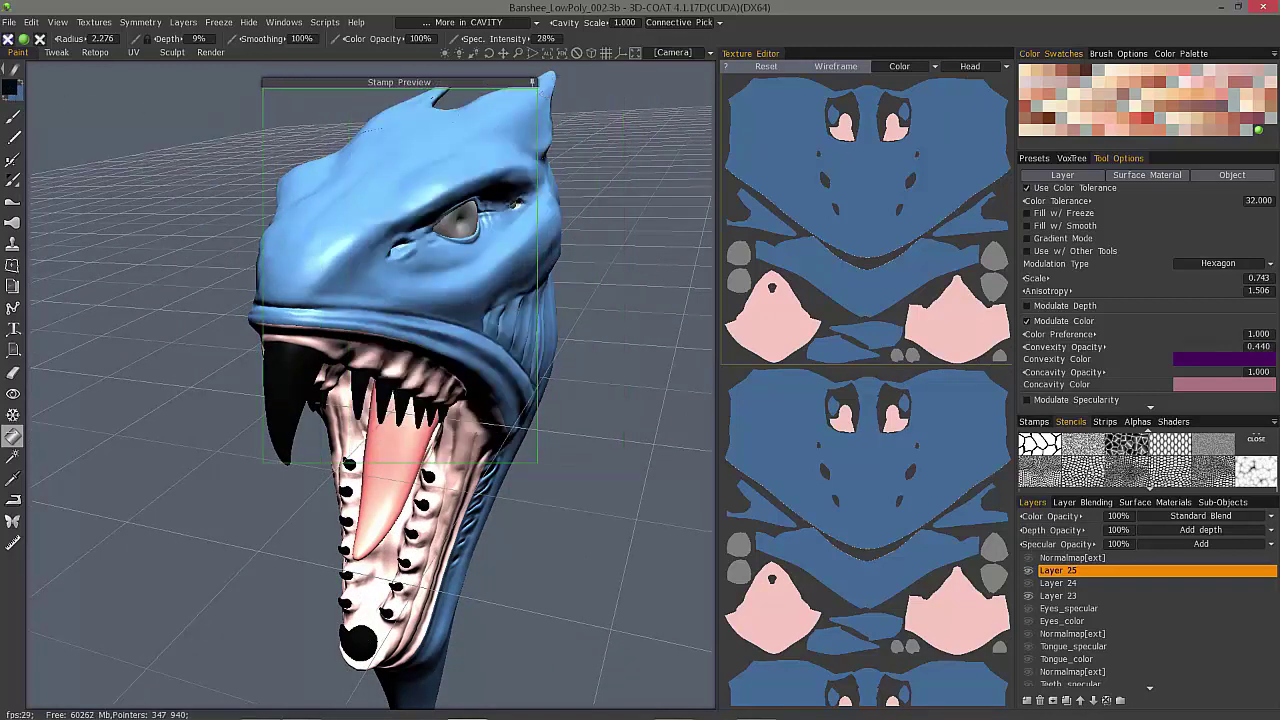
middle_drag(580, 250, 578, 348)
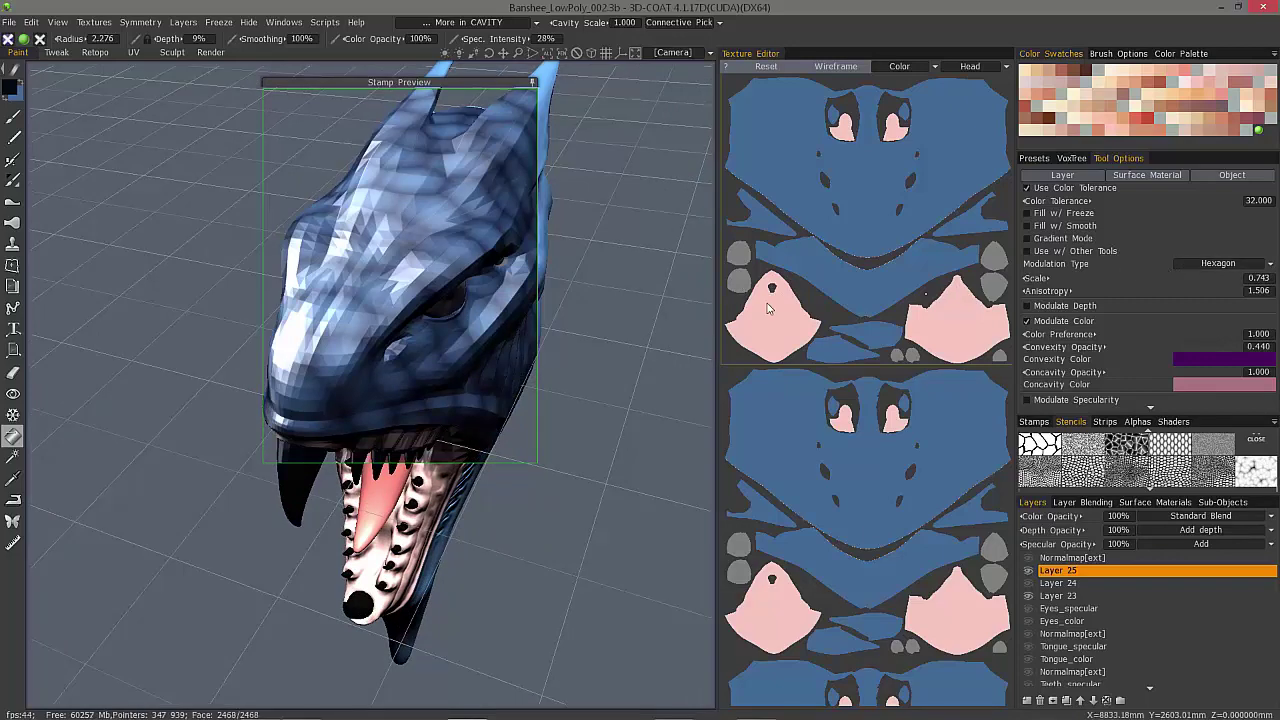
- Reduce the Hexagon modulation Scale to 0.248 and reposition the Stamp Preview over the snout and eye area
mouse_move(663, 312)
mouse_down()
mouse_move(663, 195)
mouse_move(663, 297)
mouse_up()
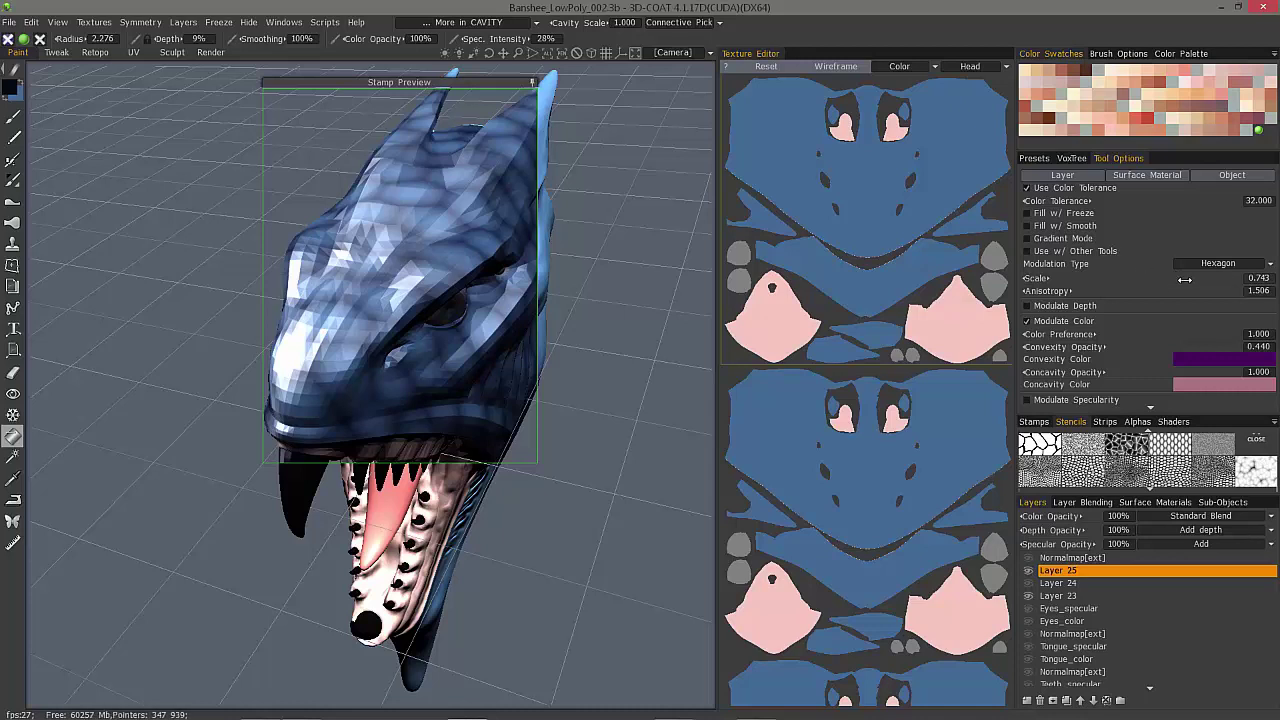
drag(1181, 279, 1163, 281)
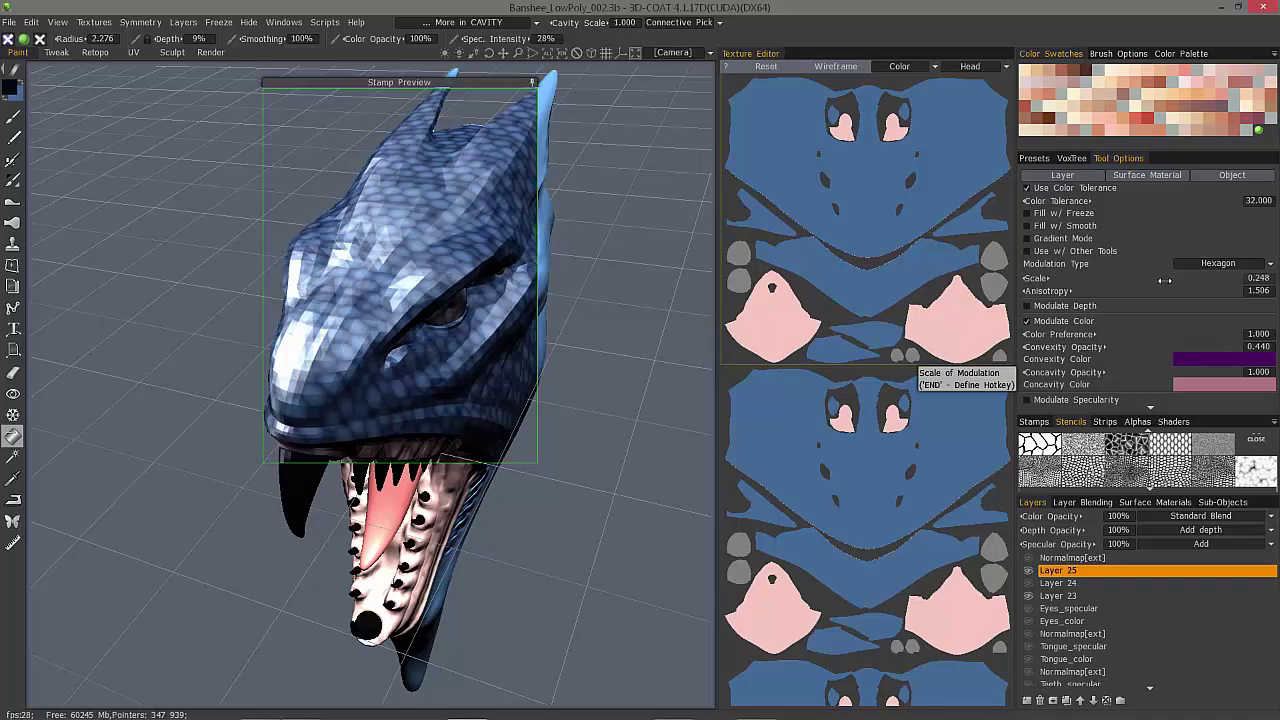
drag(613, 224, 728, 291)
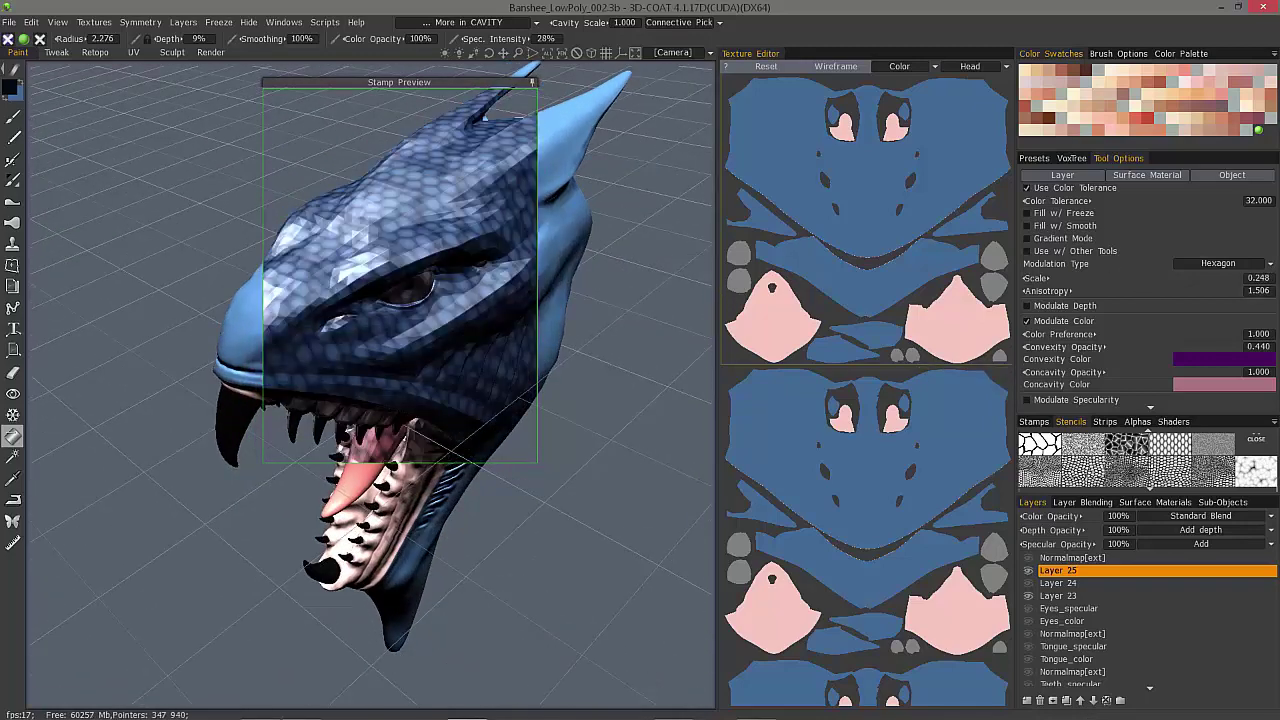
drag(405, 84, 341, 87)
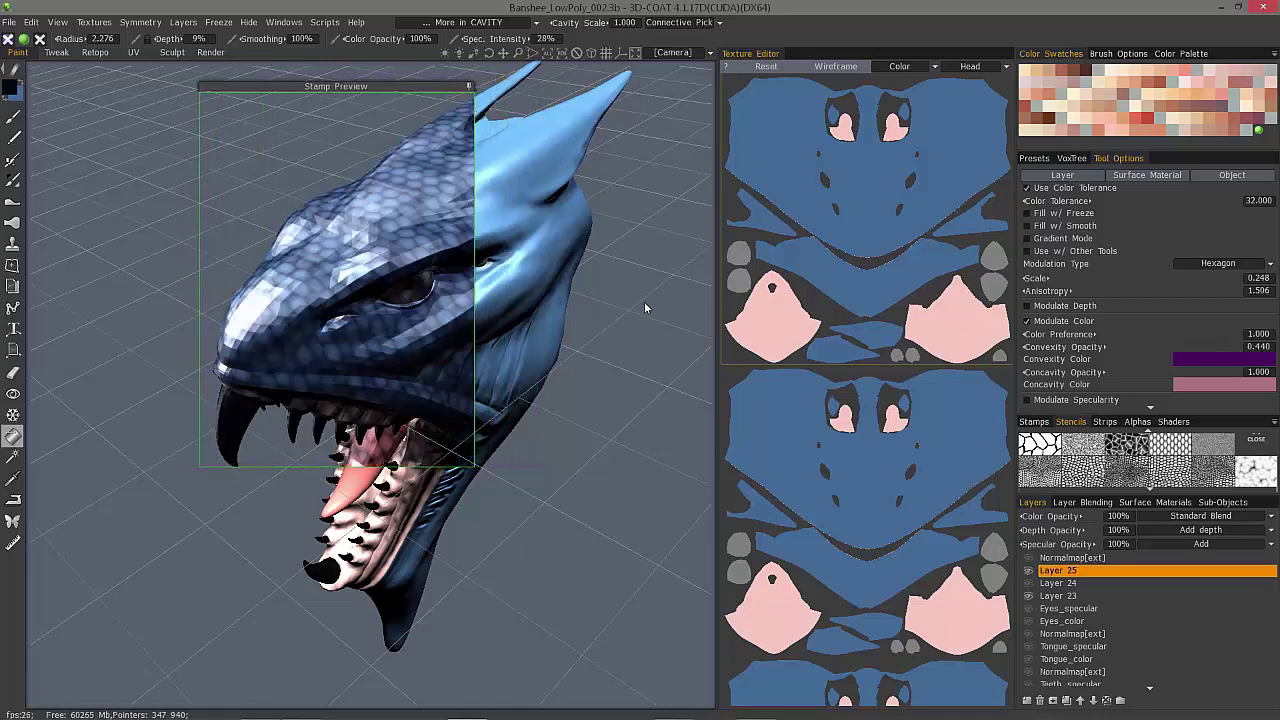
- Turn on Gradient Mode for the fill, and switch painting from color to depth only
click(1027, 240)
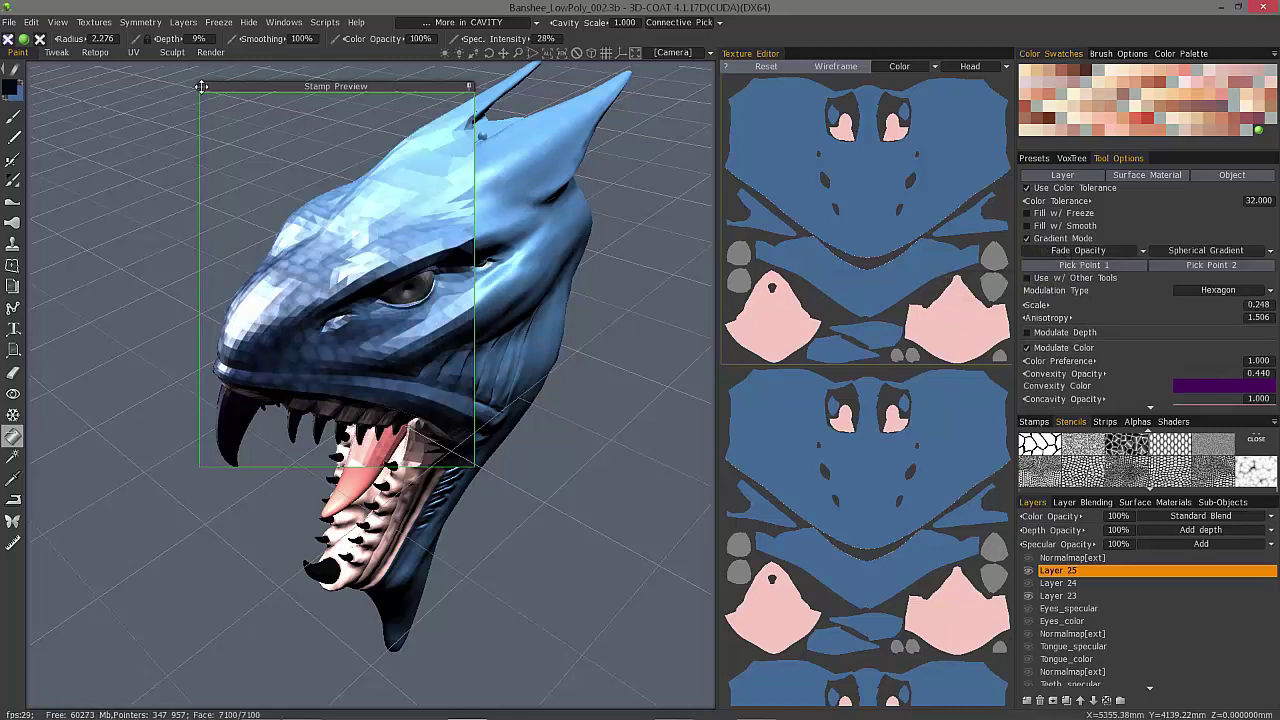
click(25, 41)
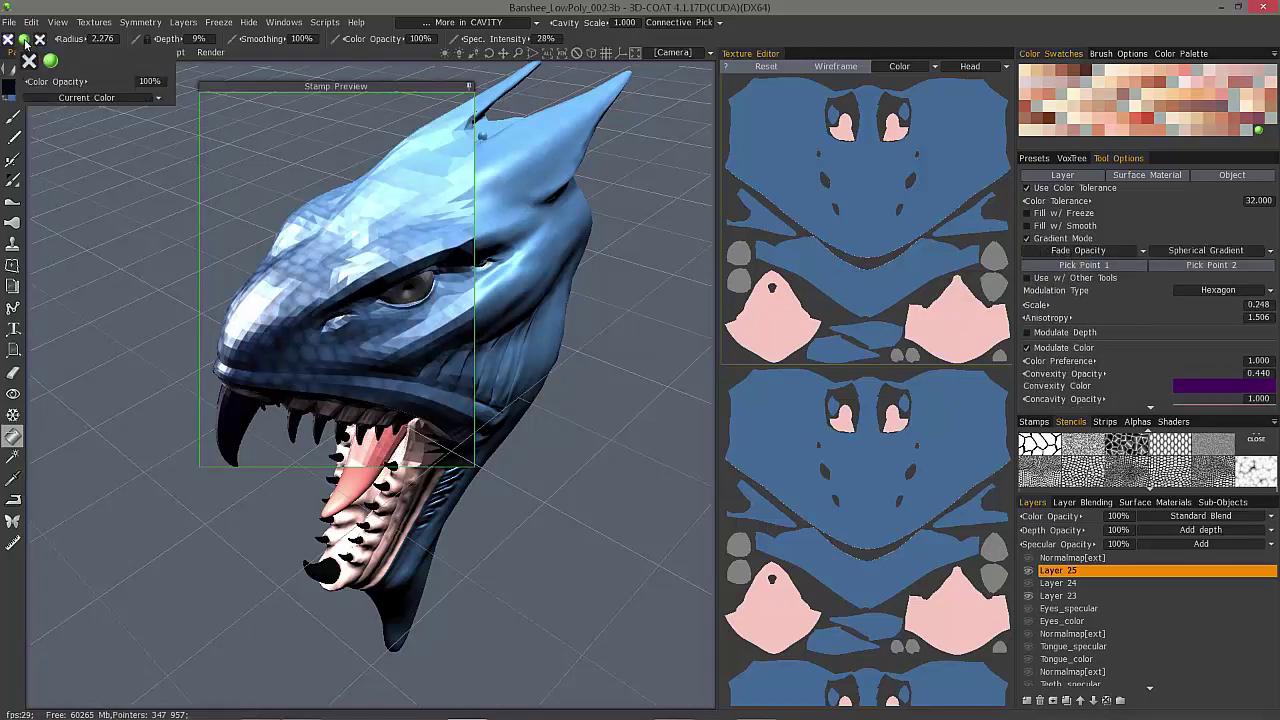
click(25, 42)
click(8, 41)
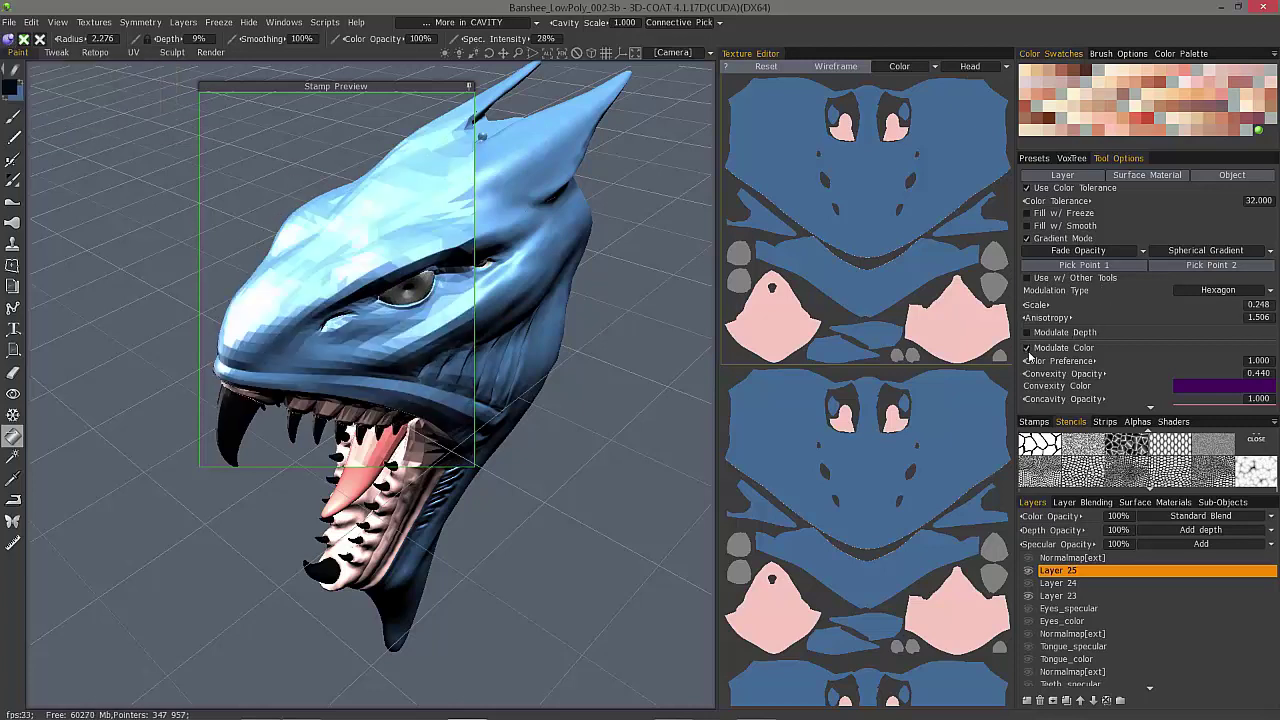
- Enable Modulate Depth for the Hexagon pattern and raise the Depth Modulator to 0.415
click(1030, 334)
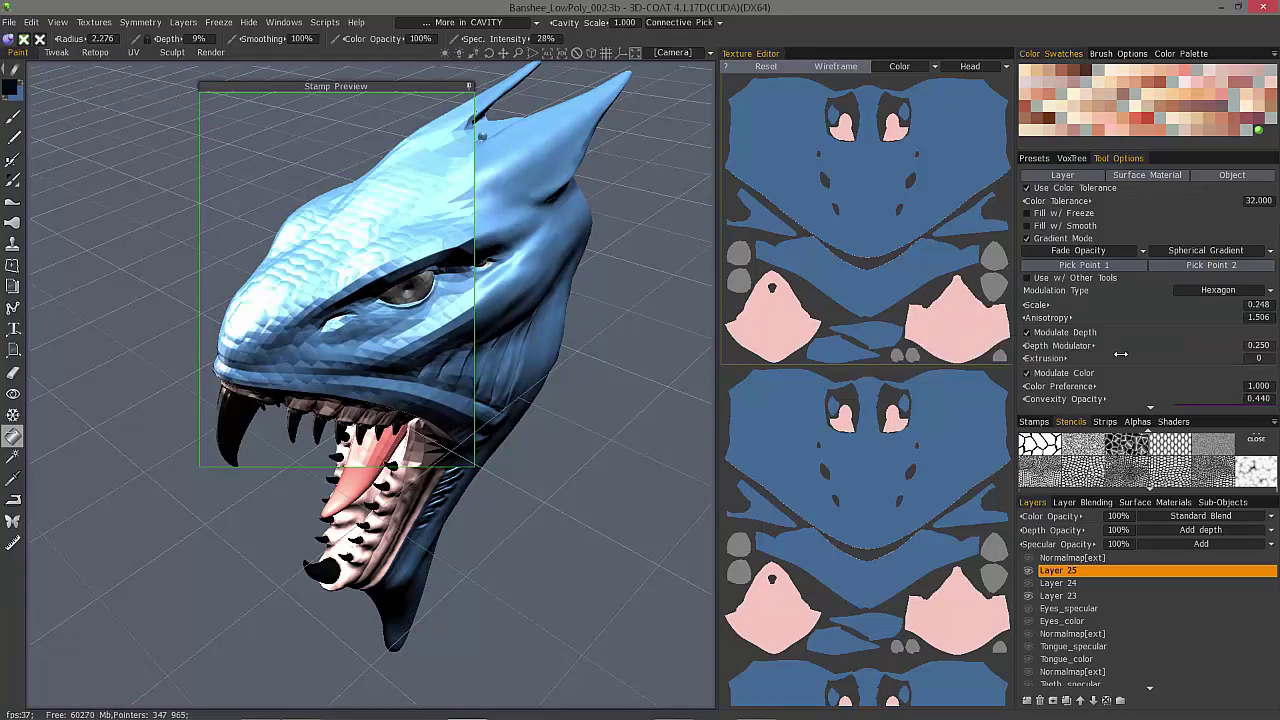
mouse_move(1128, 349)
mouse_down()
mouse_move(1082, 349)
mouse_move(1130, 350)
mouse_up()
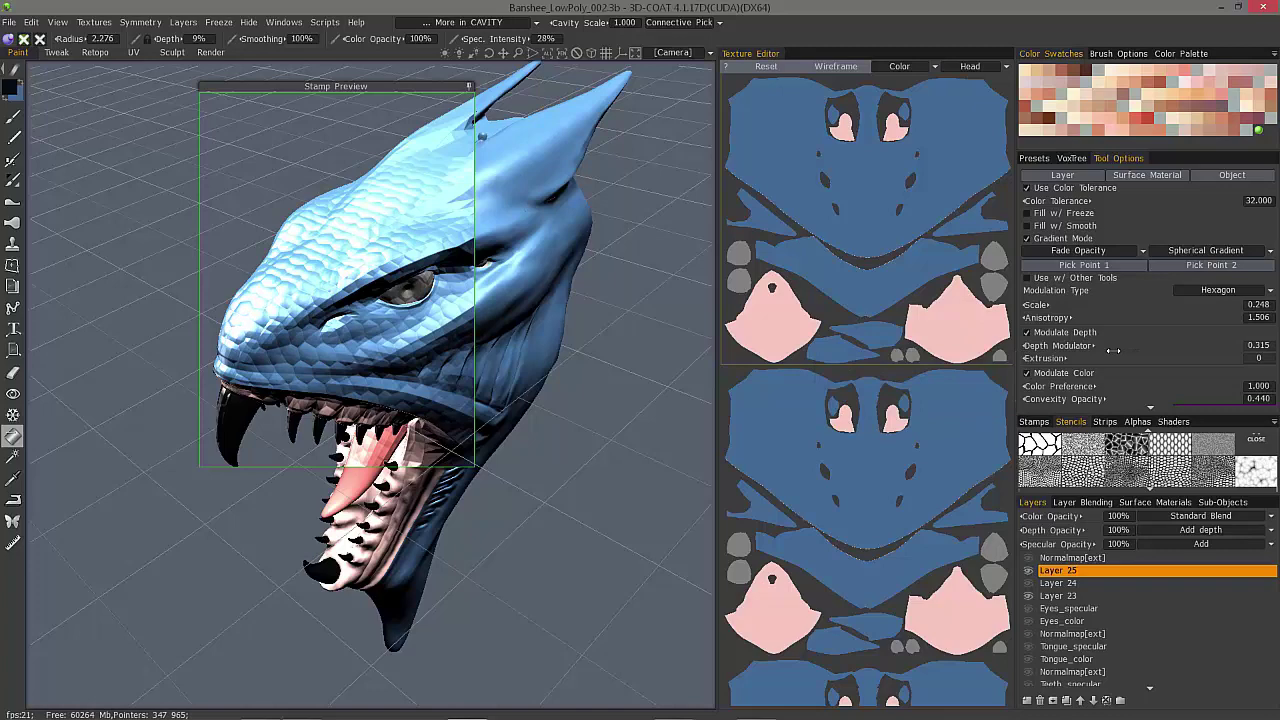
drag(1112, 350, 1123, 350)
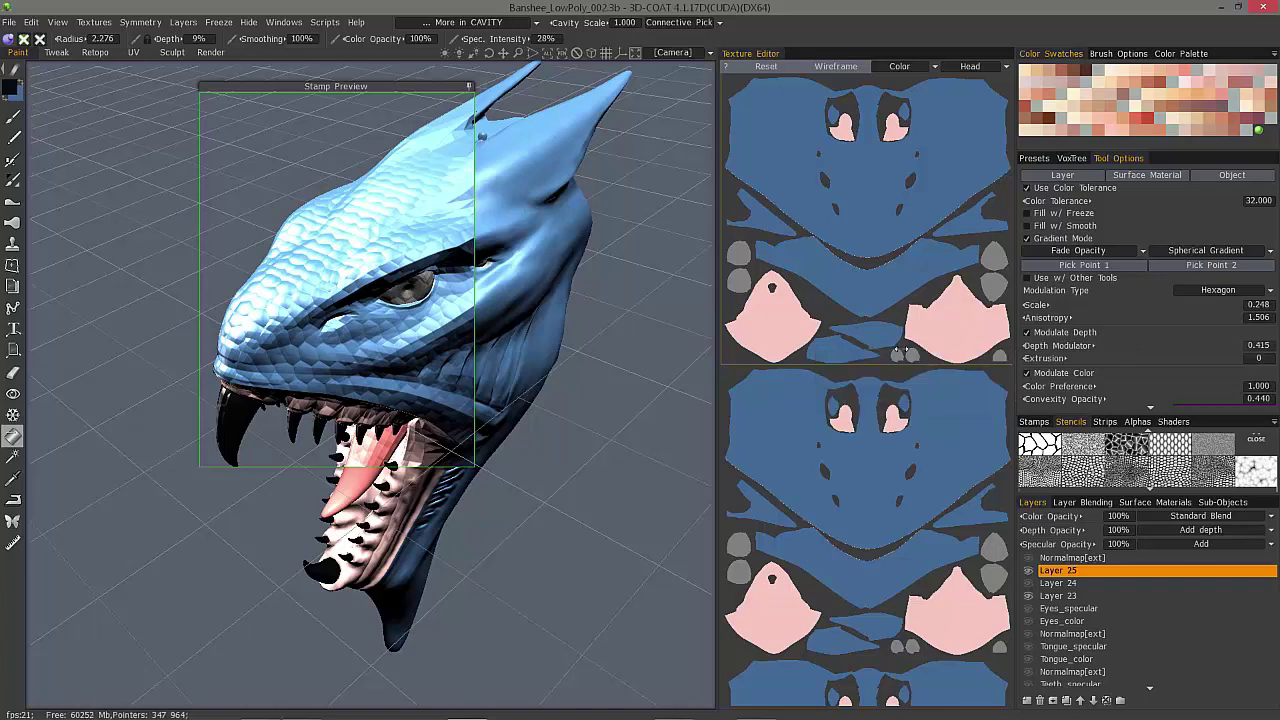